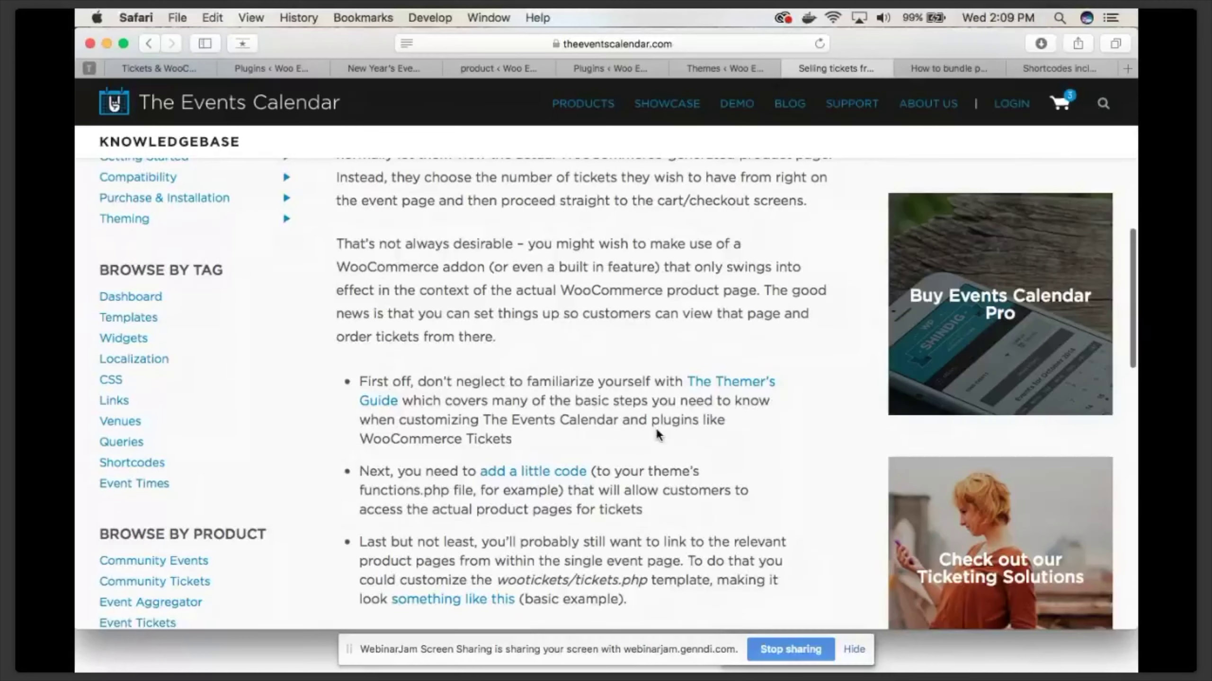
Read the article's instructions for selling tickets from WooCommerce product pages and examine the linked example ticket template code
scroll(655, 432, "down", 10)
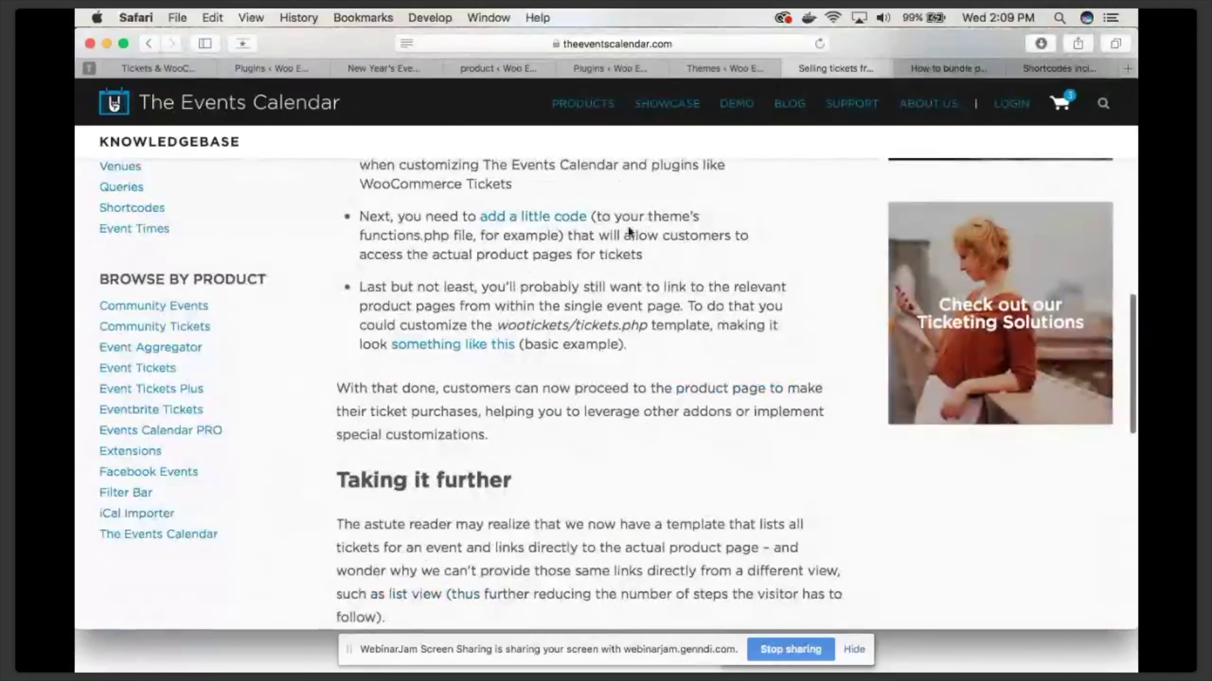
scroll(394, 217, "down", 1)
left_click_drag(382, 222, 465, 222)
scroll(558, 227, "up", 1)
scroll(546, 362, "down", 1)
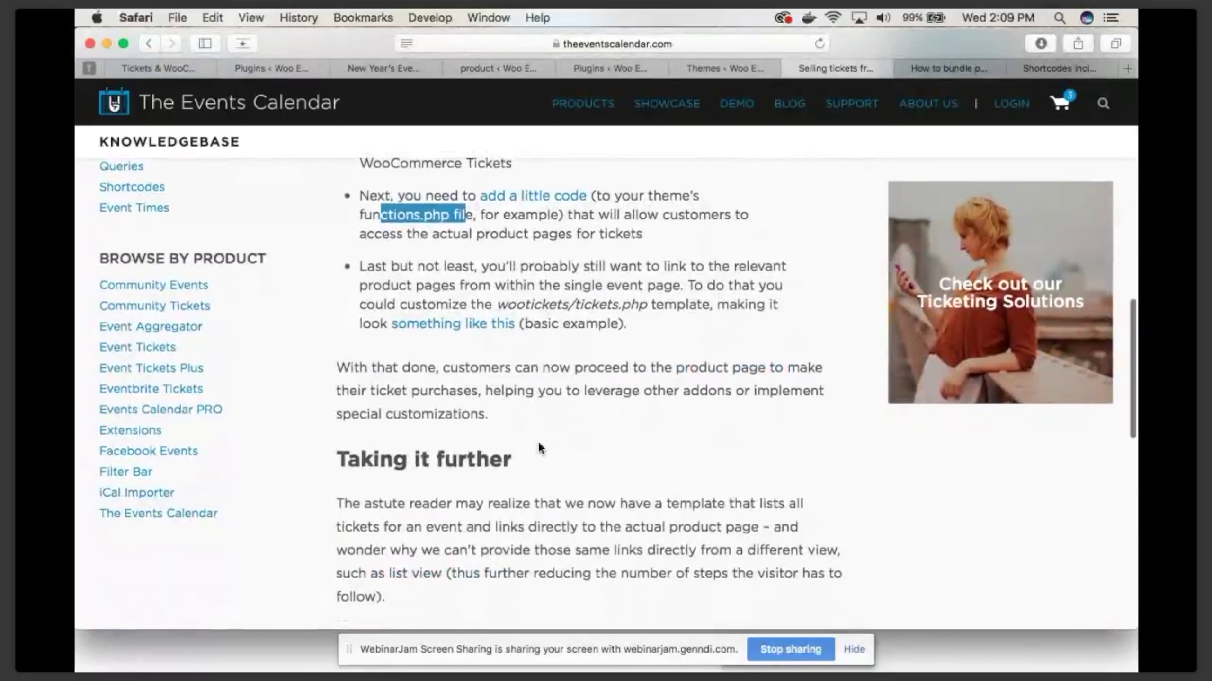
left_click(501, 326)
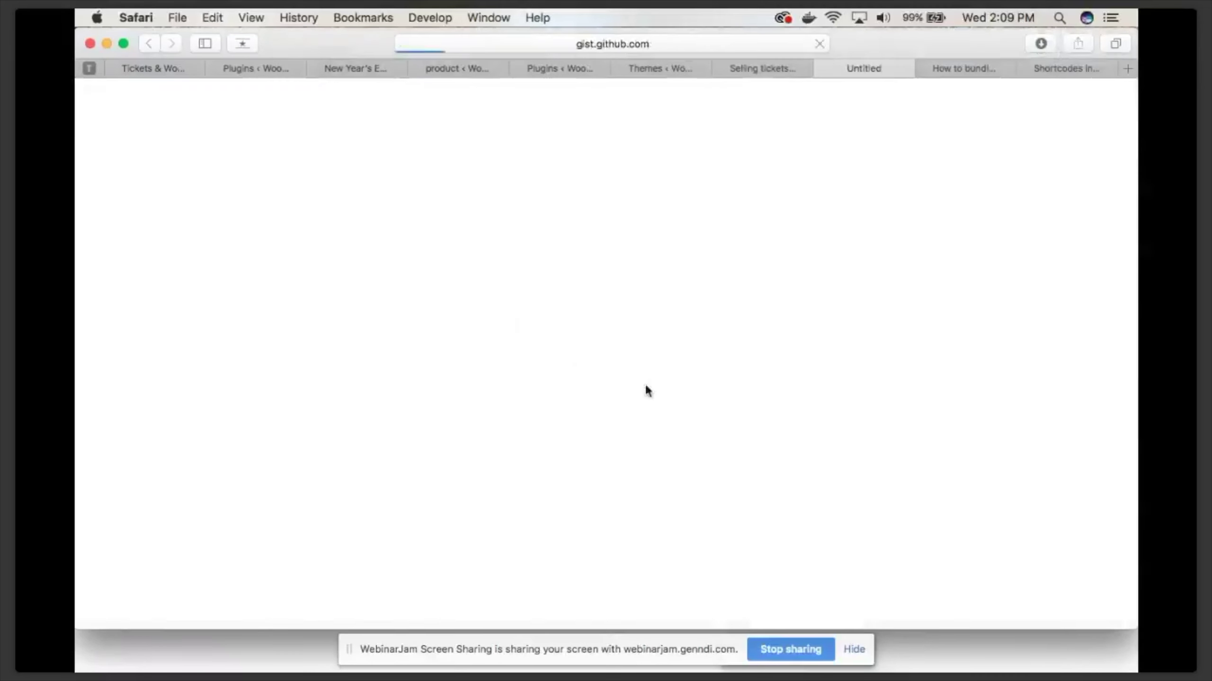
scroll(593, 388, "down", 5)
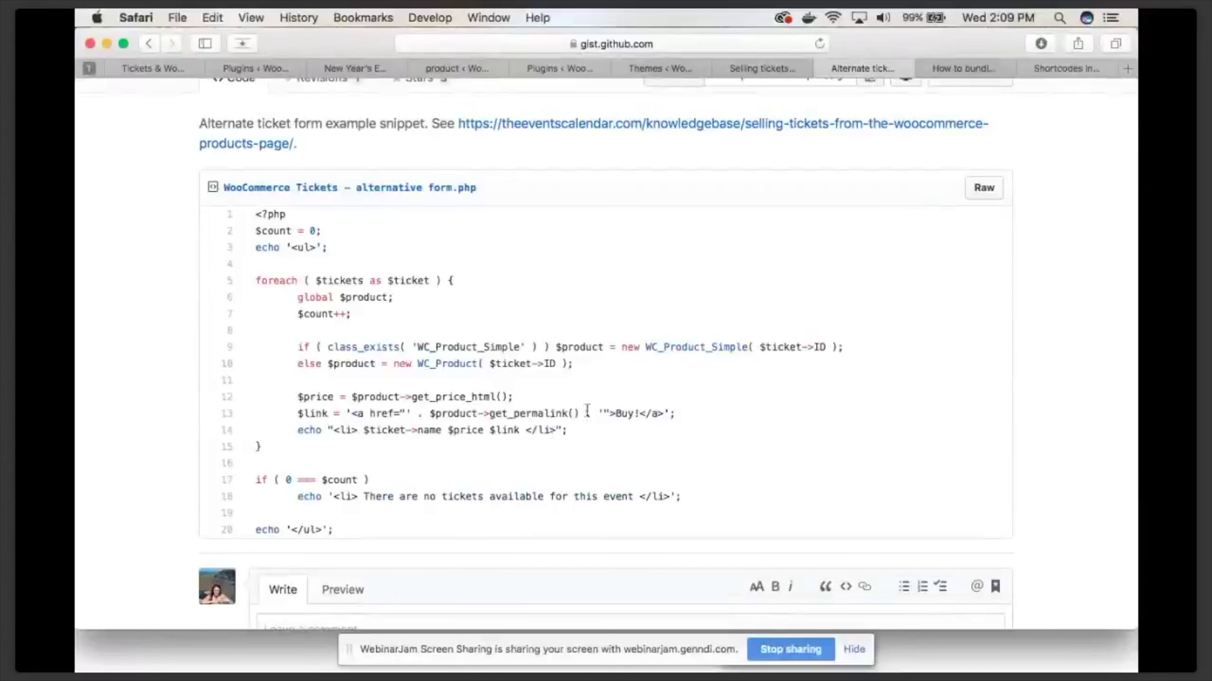
scroll(670, 365, "down", 3)
scroll(671, 366, "up", 3)
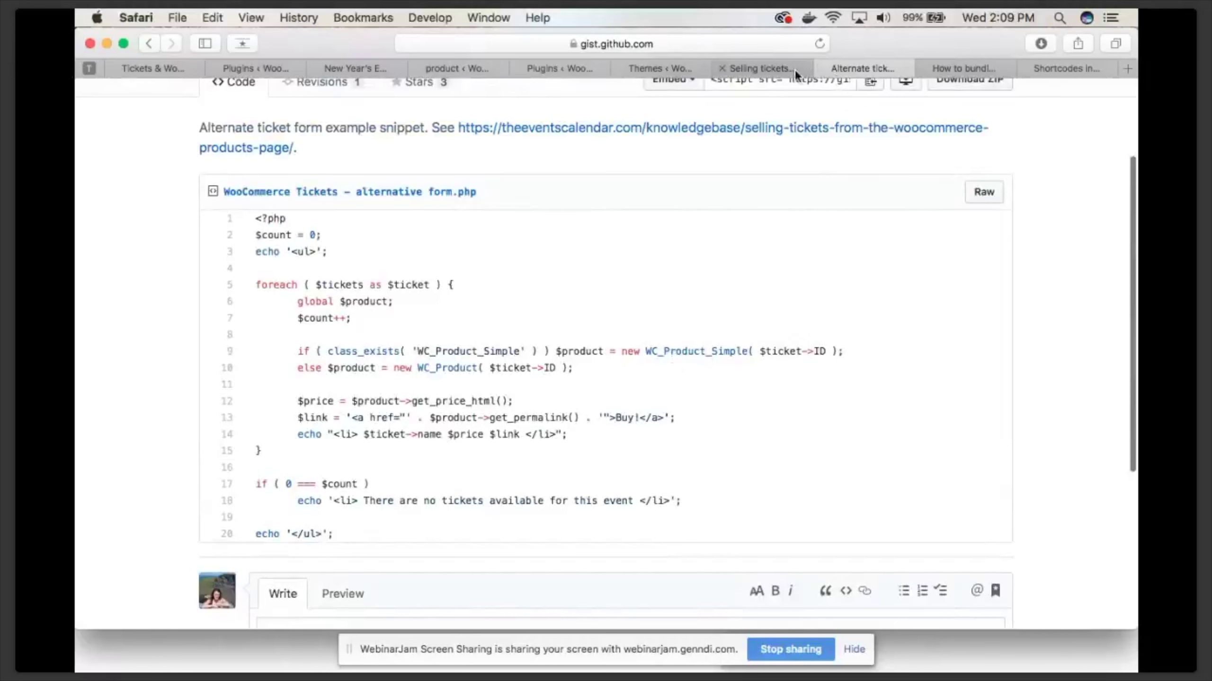
Uncomment the tribe_wootix_no_hijack function and its add_action line in the theme's functions.php, and save the file
left_click(659, 68)
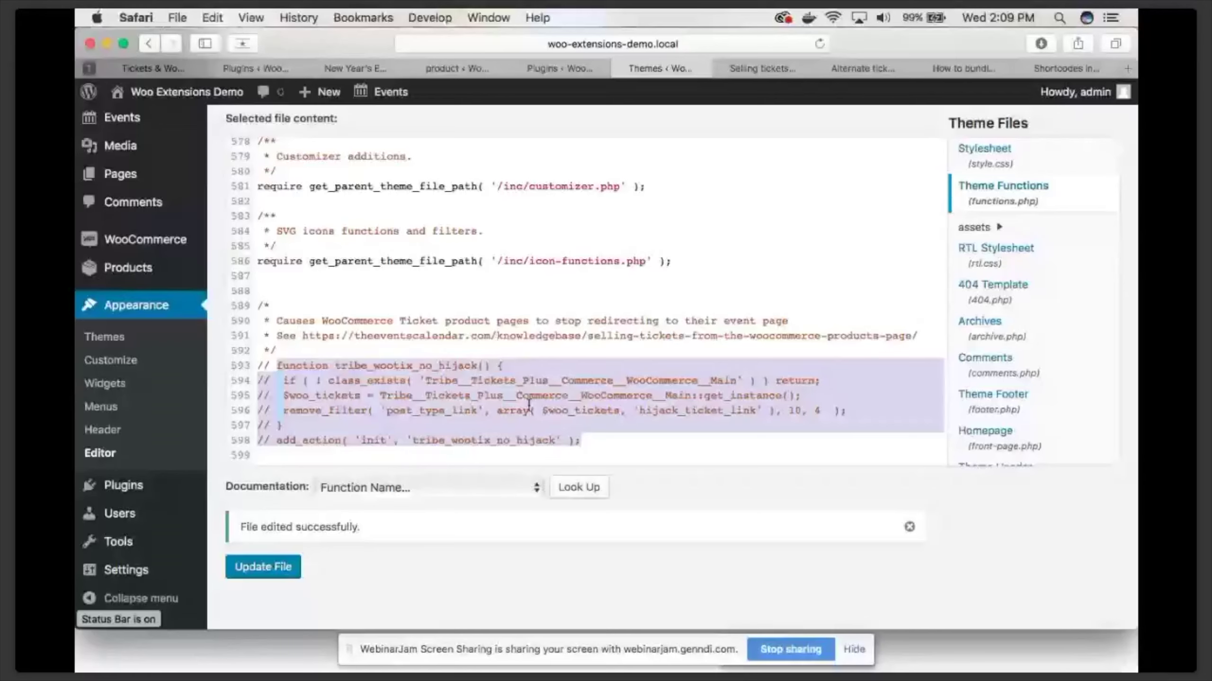
key("super+slash")
left_click(269, 530)
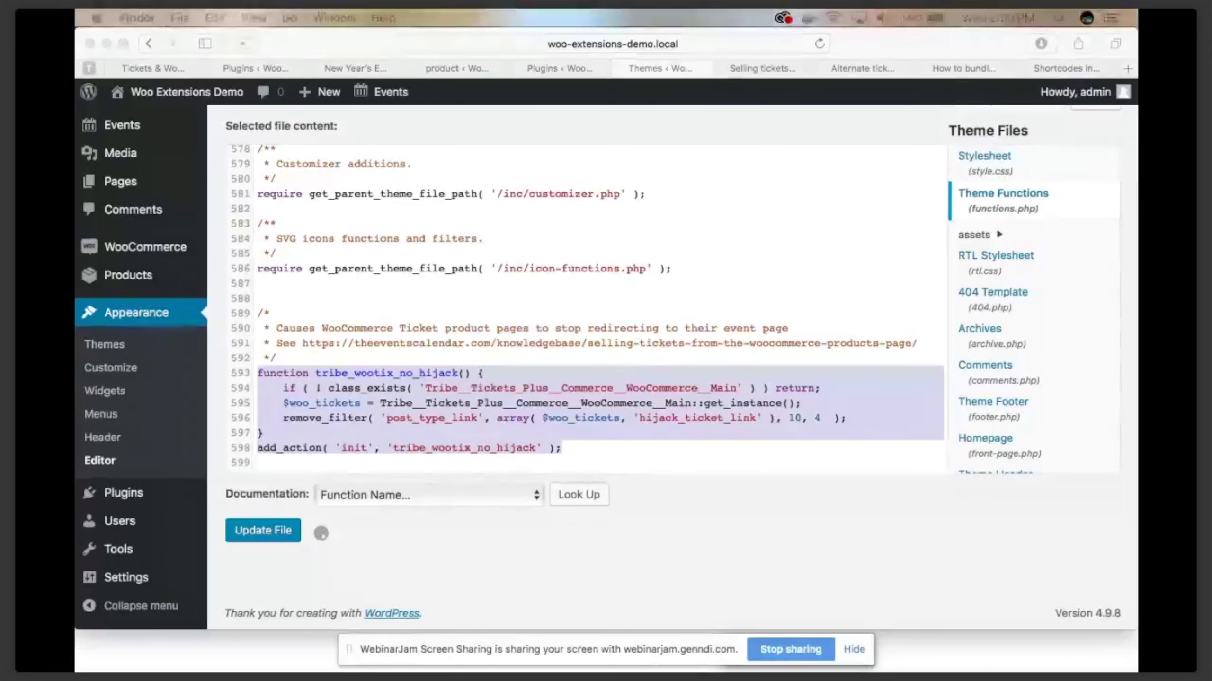
left_click(580, 74)
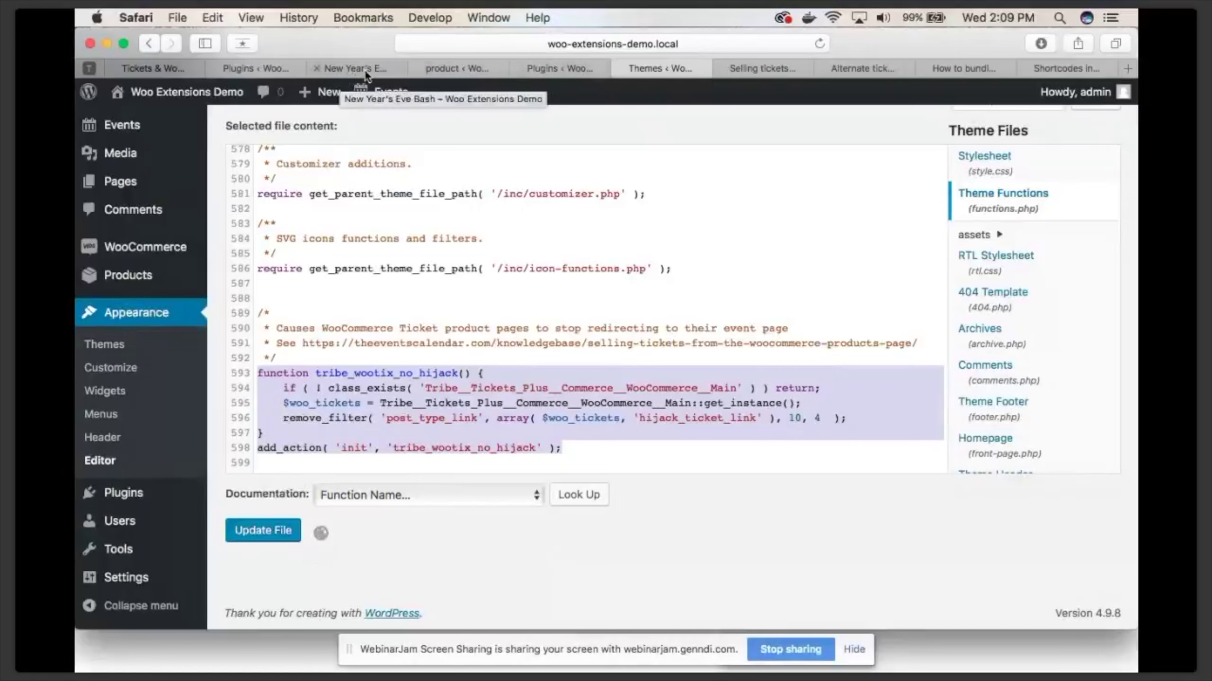
left_click(403, 430)
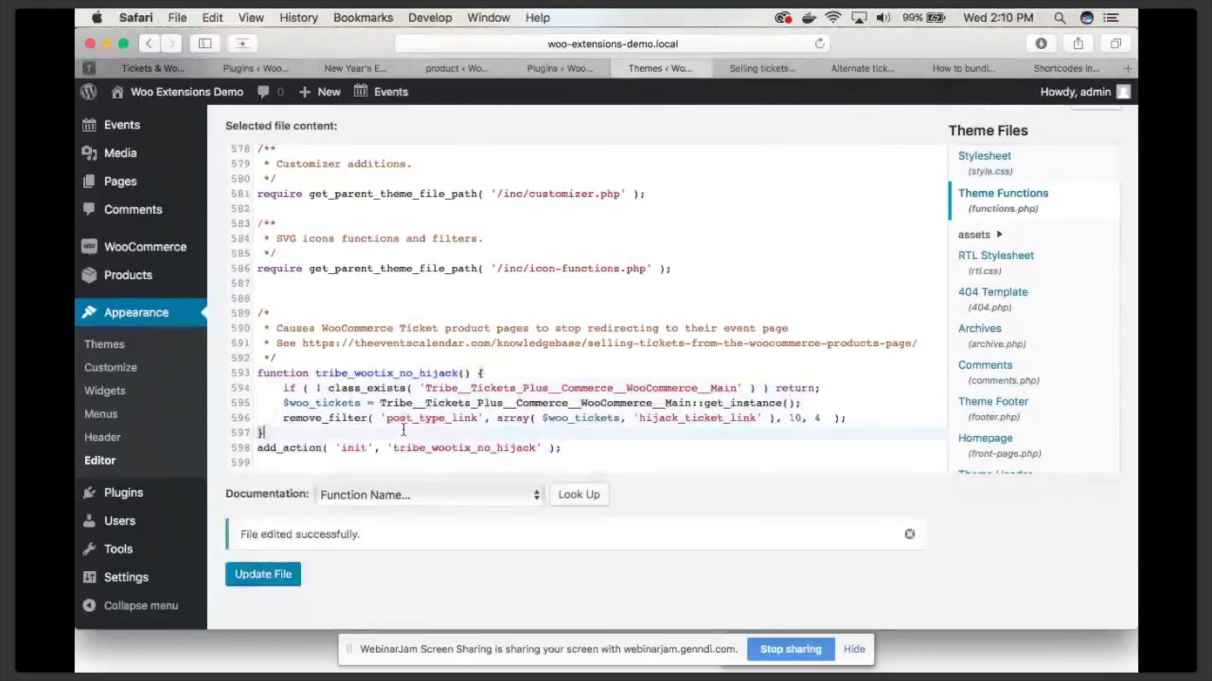
Reload the New Year's Eve Bash event page and examine how its ticket is listed
key("super+3")
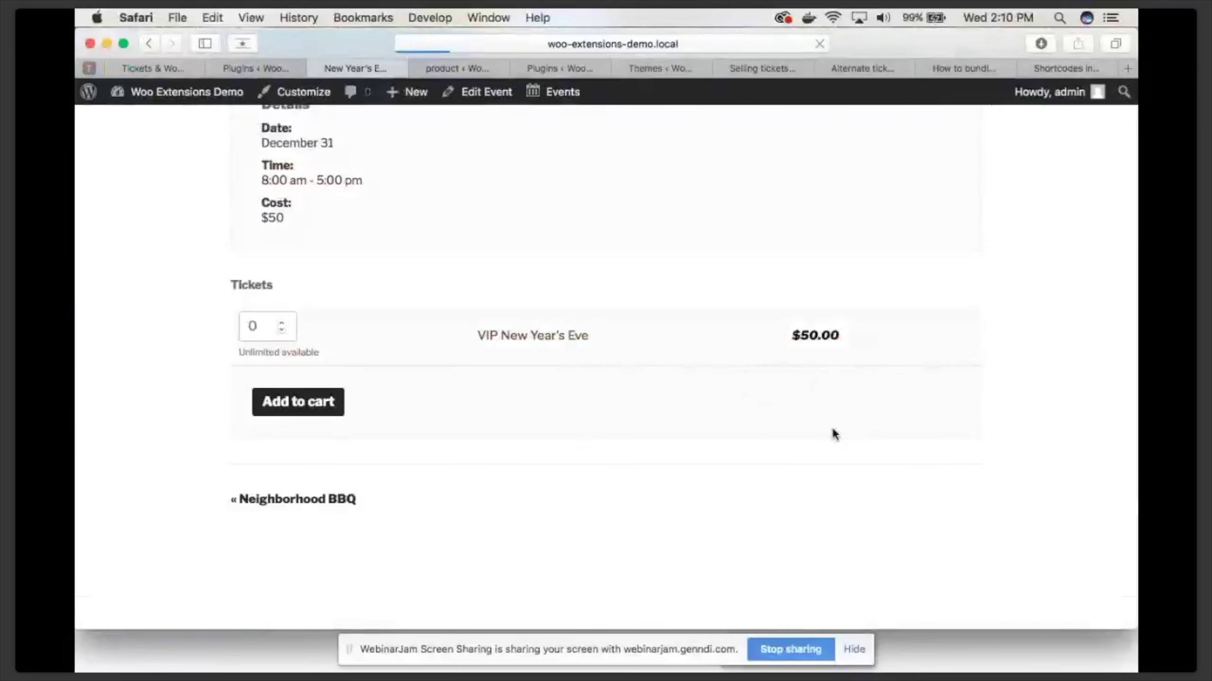
key("super+r")
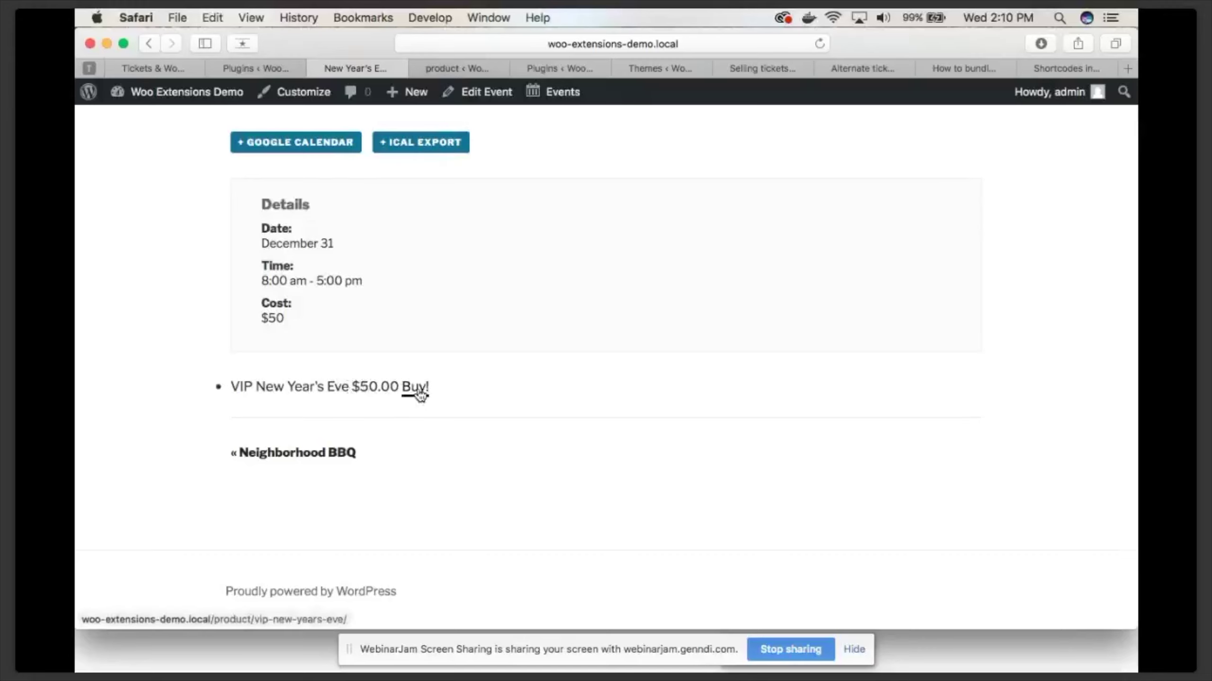
scroll(419, 415, "up", 3)
scroll(419, 424, "down", 2)
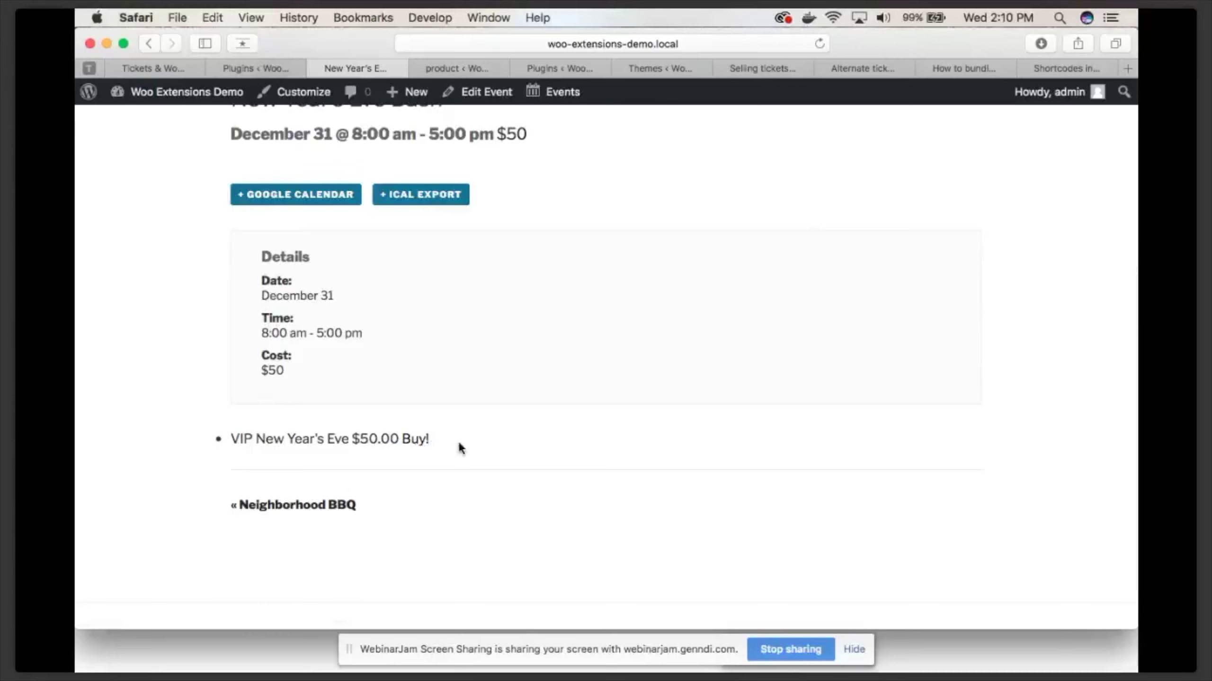
scroll(458, 446, "down", 1)
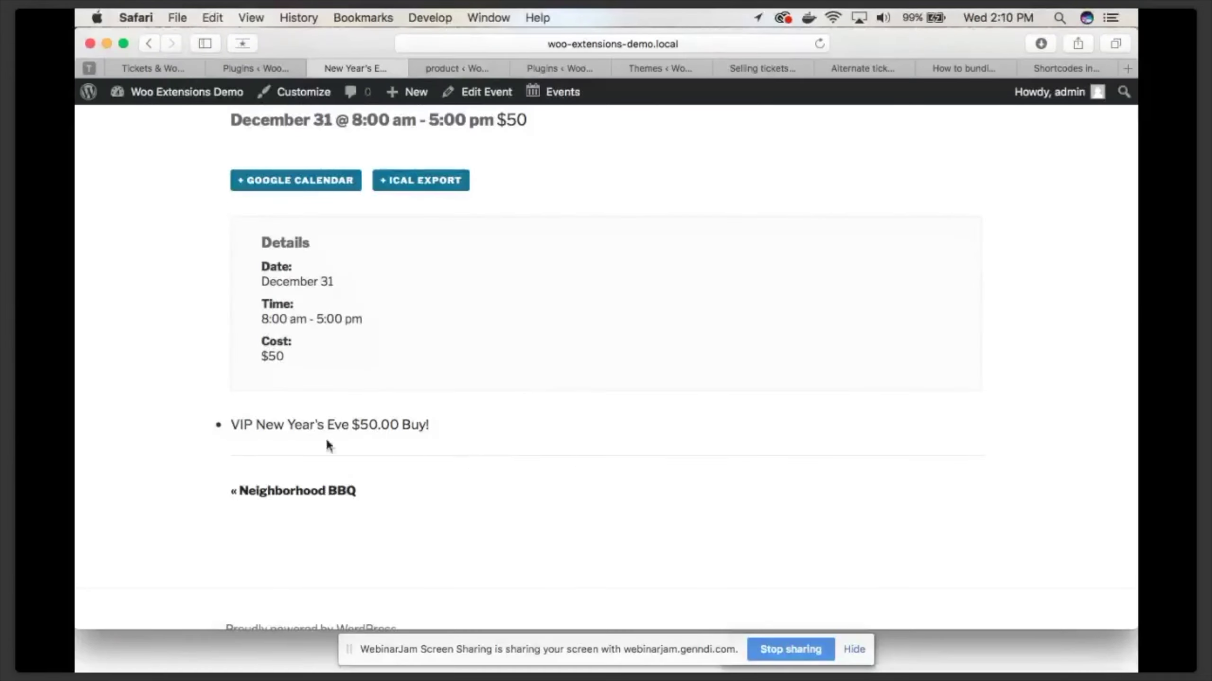
Follow the event's Buy! link and look over the VIP New Year's Eve ticket product page
left_click(417, 433)
scroll(746, 483, "down", 4)
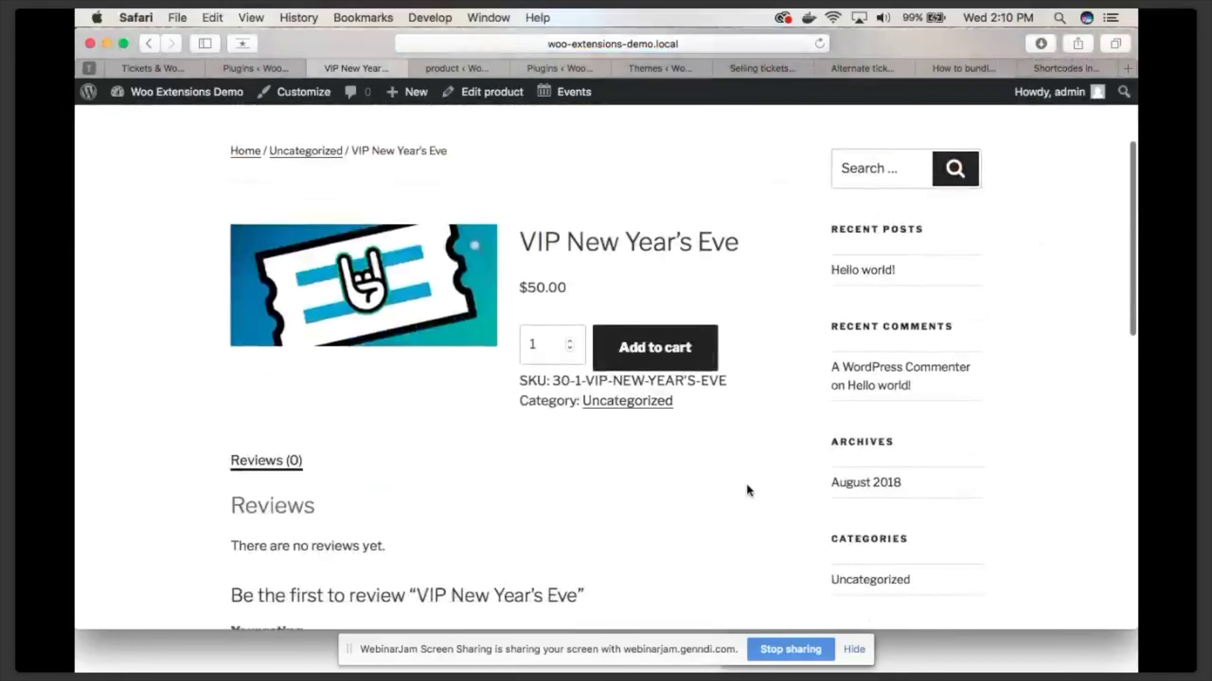
scroll(578, 326, "down", 2)
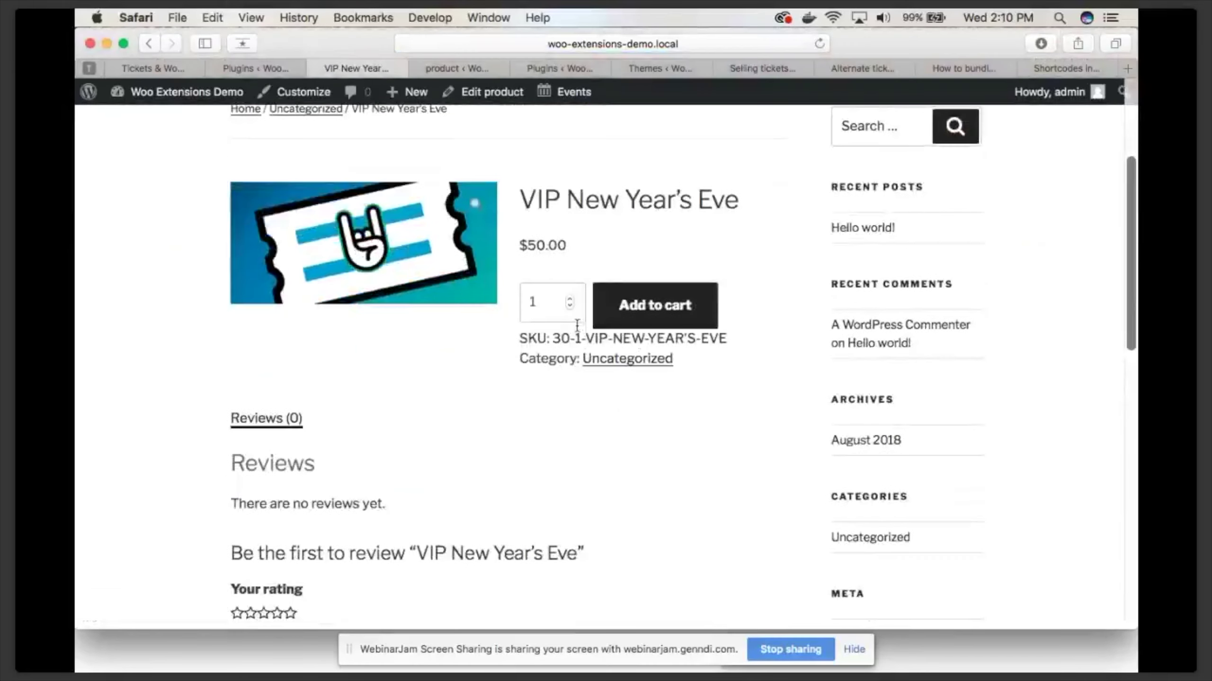
scroll(729, 400, "up", 5)
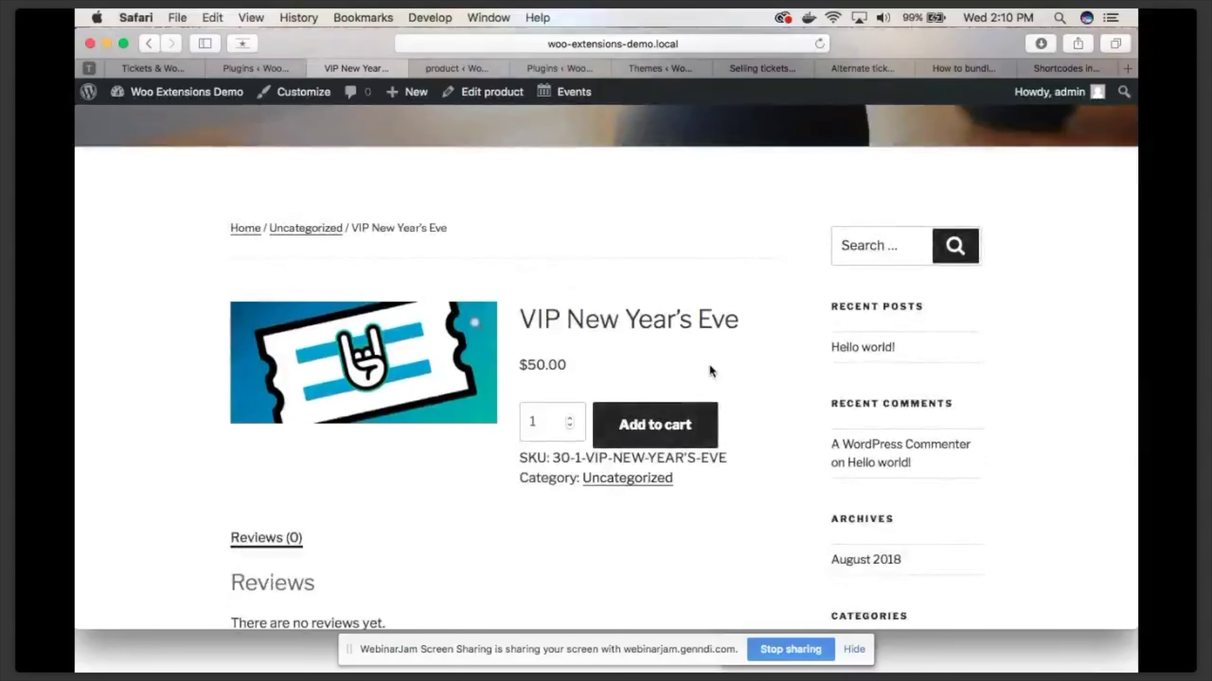
Activate the WooCommerce Chained Products plugin from the installed plugins list
key("ctrl+shift+Tab")
scroll(280, 354, "up", 6)
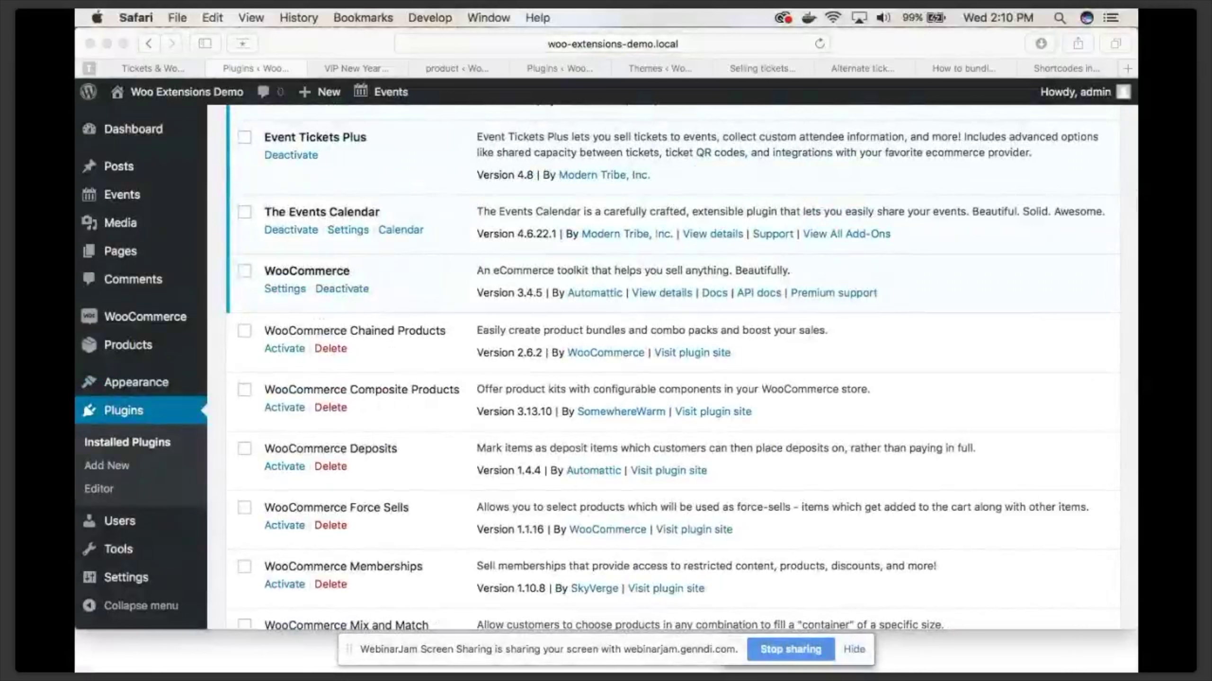
left_click(293, 352)
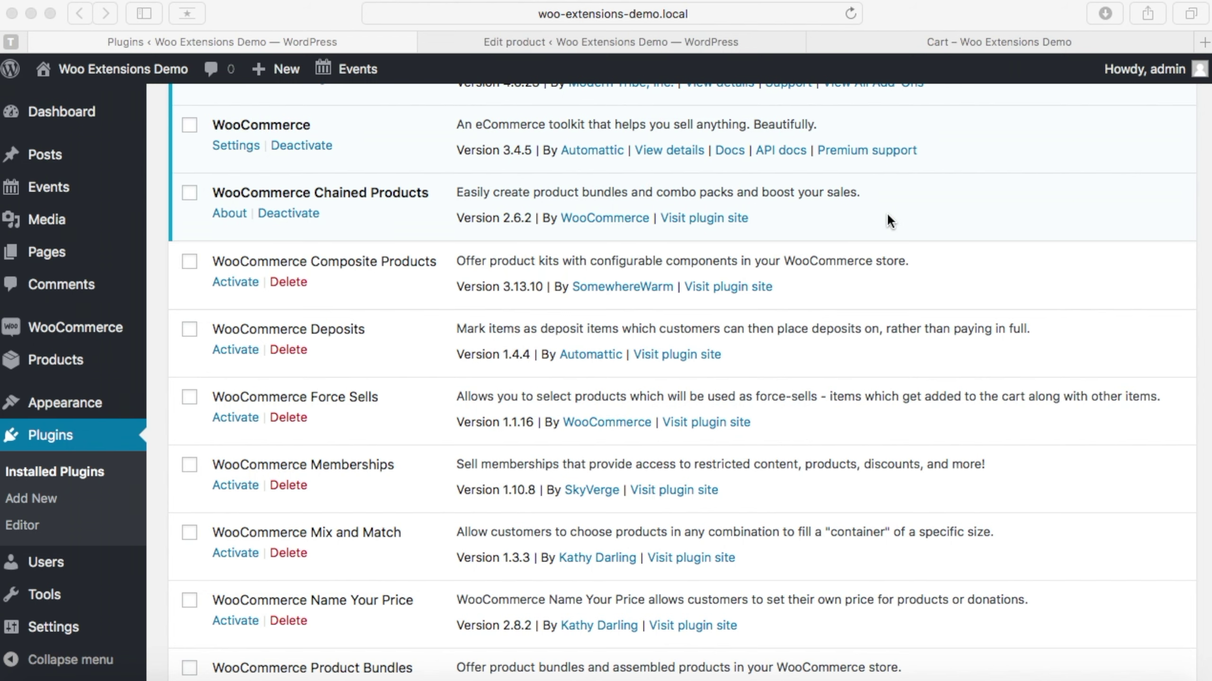
scroll(598, 238, "down", 1)
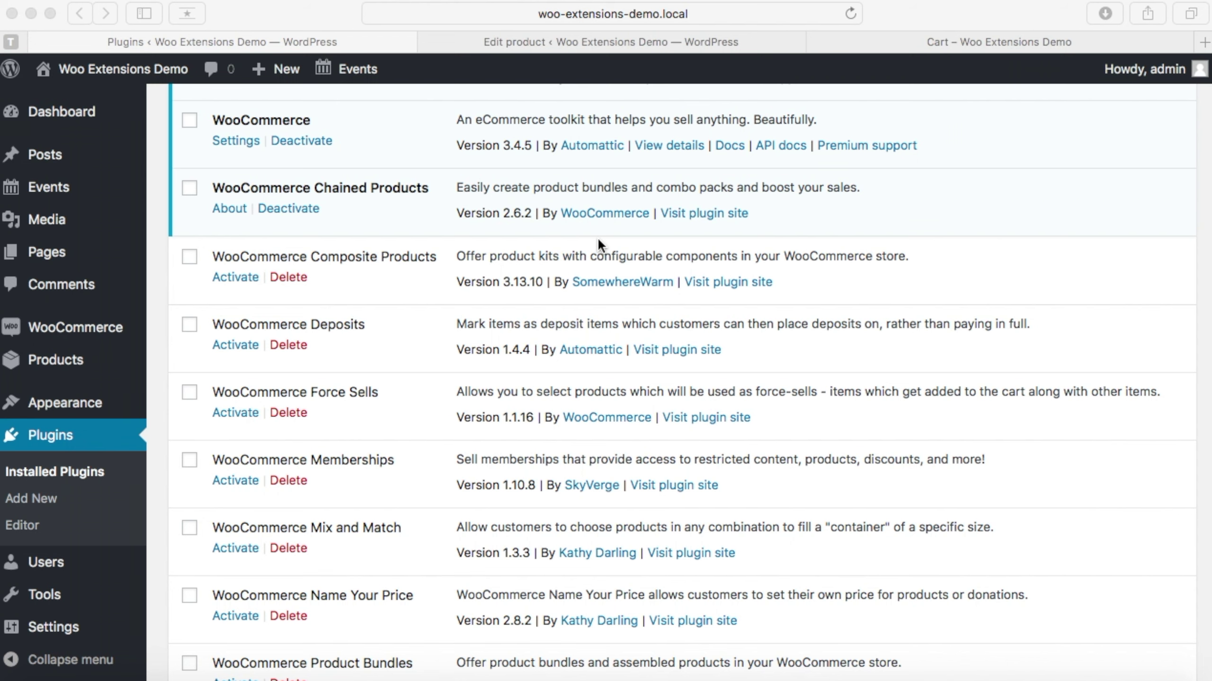
Open the VIP New Year's Eve product for editing and add another chained product row alongside Seal T-Shirt (#20)
left_click(549, 42)
scroll(560, 335, "down", 2)
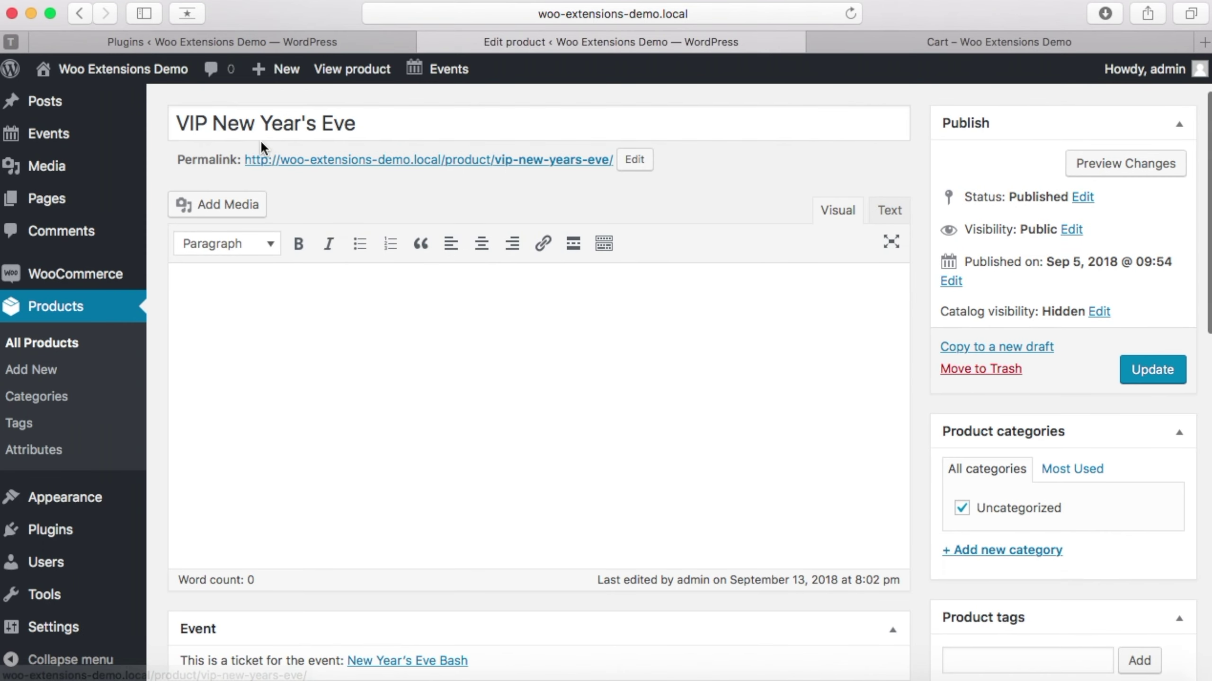
scroll(387, 162, "down", 10)
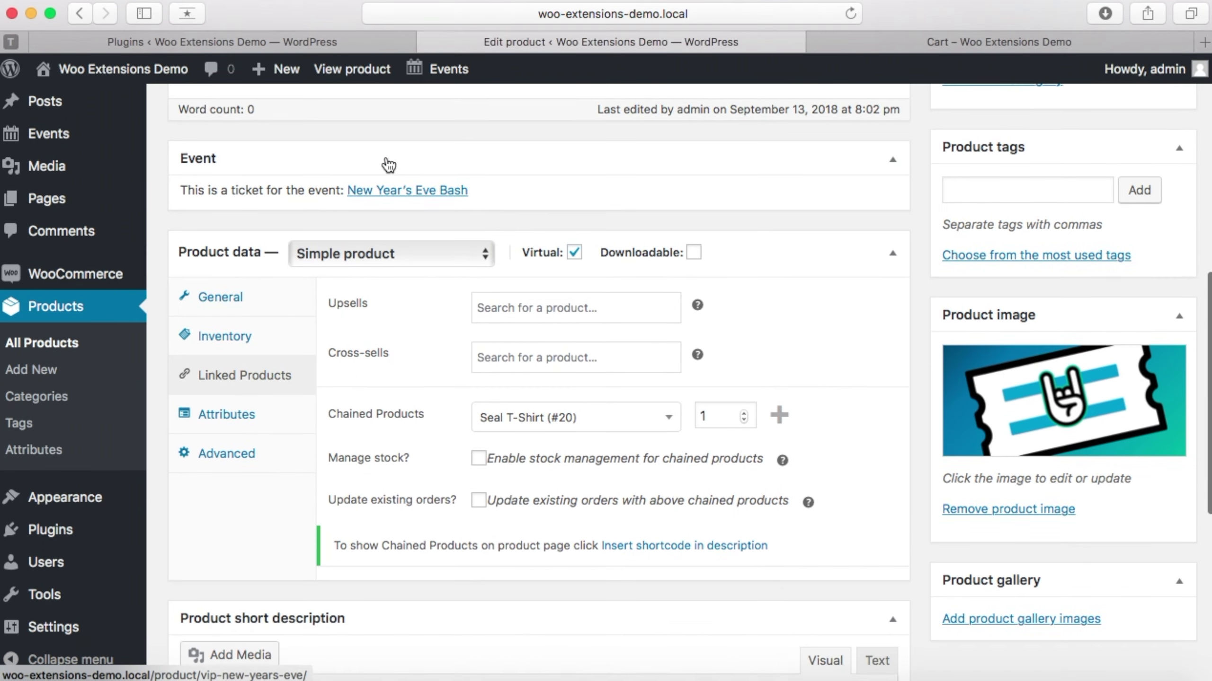
scroll(554, 371, "down", 2)
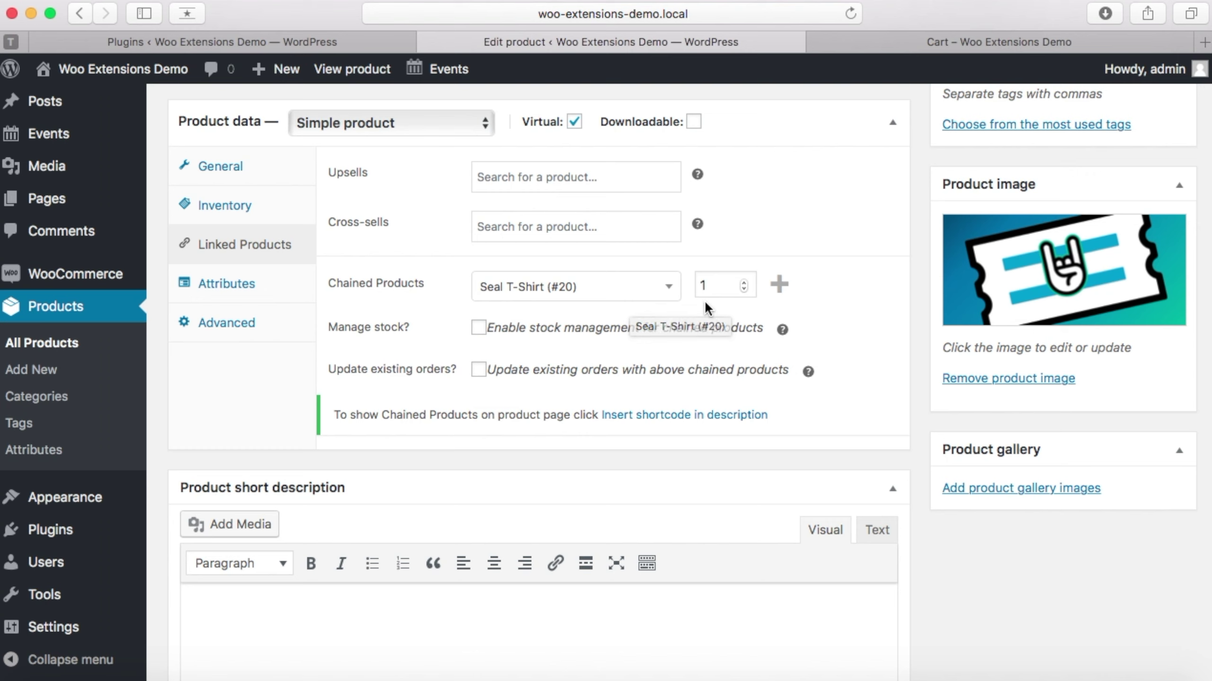
left_click(562, 291)
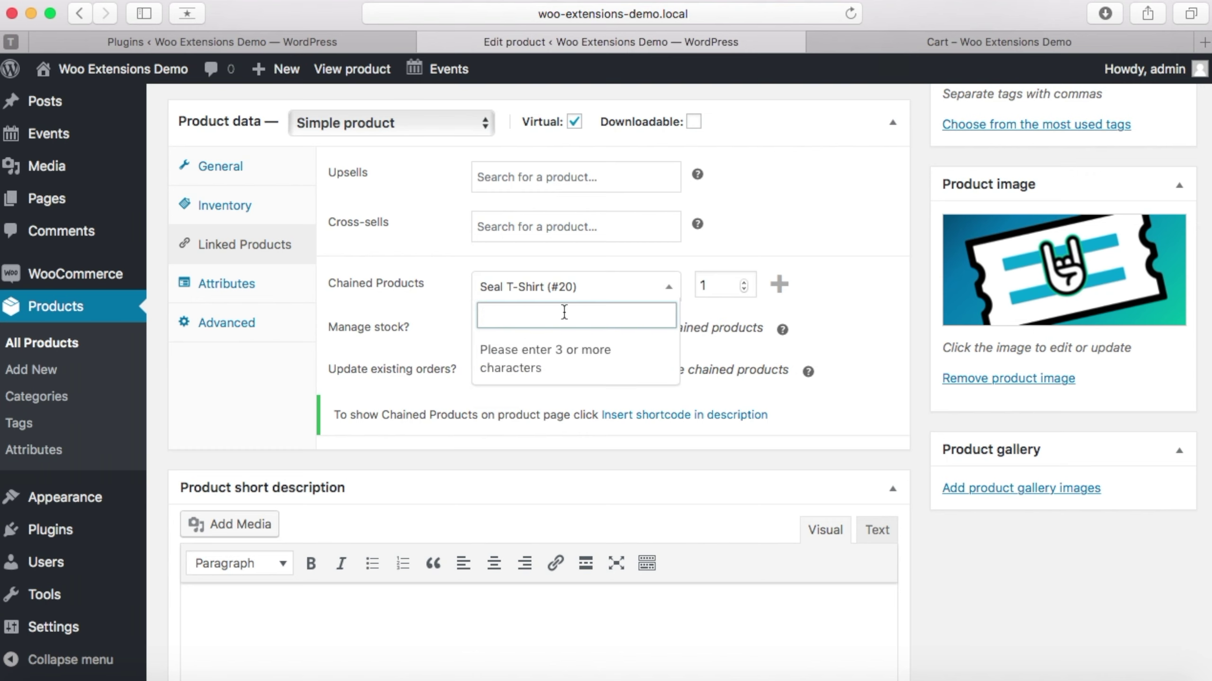
left_click(779, 283)
scroll(621, 398, "down", 1)
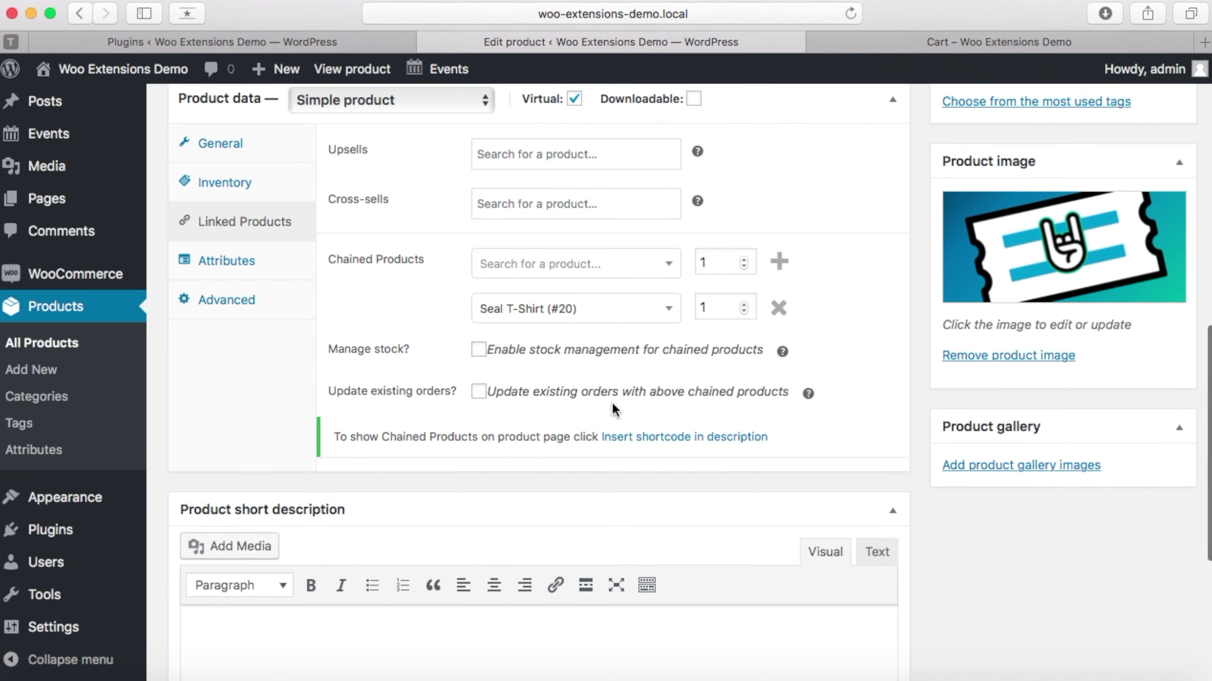
Insert the [chained_products] shortcode into the VIP New Year's Eve product description
scroll(476, 456, "down", 2)
scroll(692, 440, "down", 1)
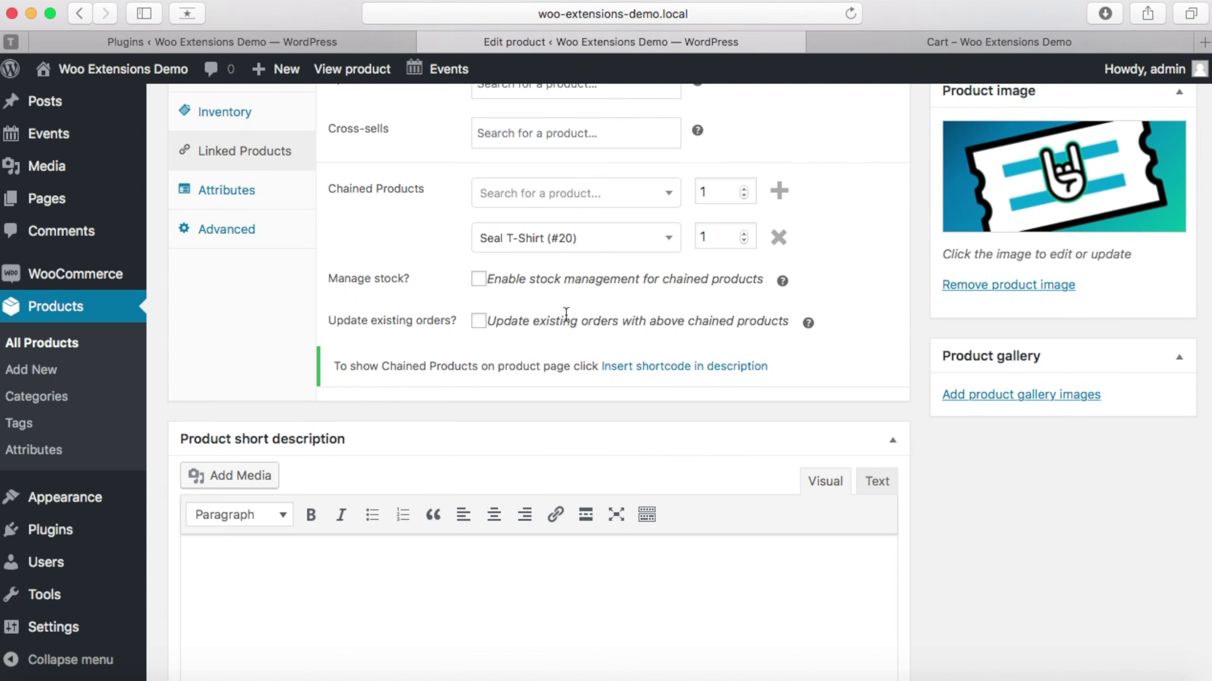
scroll(665, 352, "down", 1)
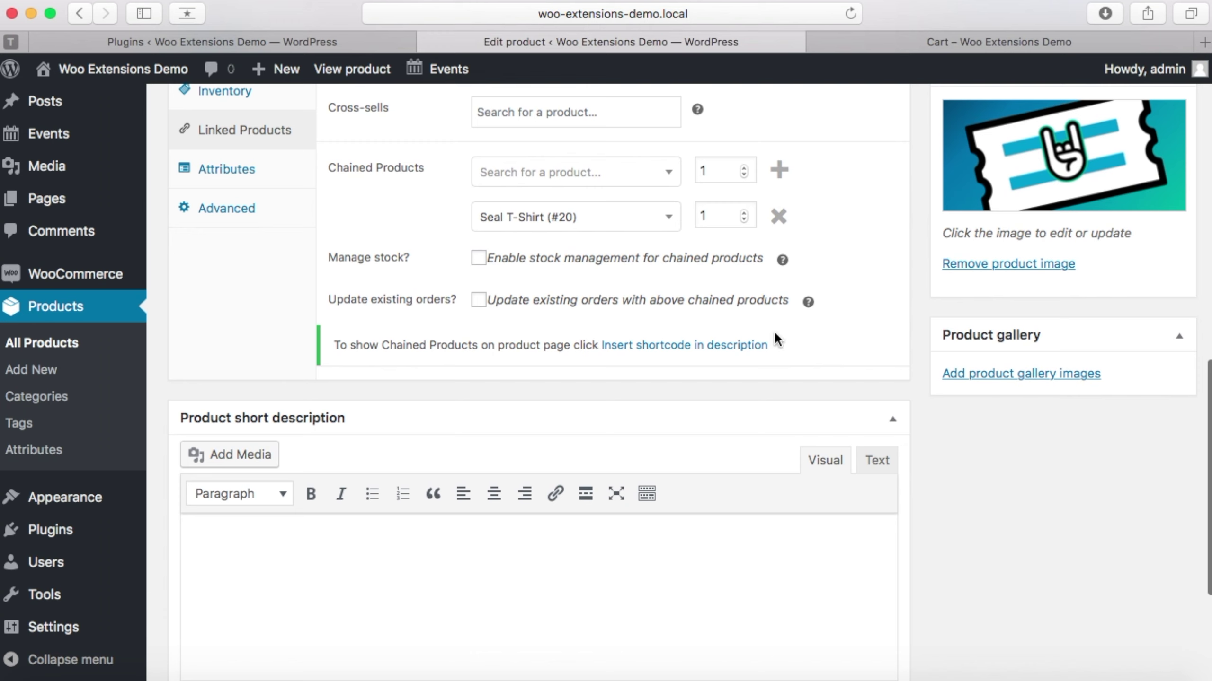
scroll(753, 286, "down", 2)
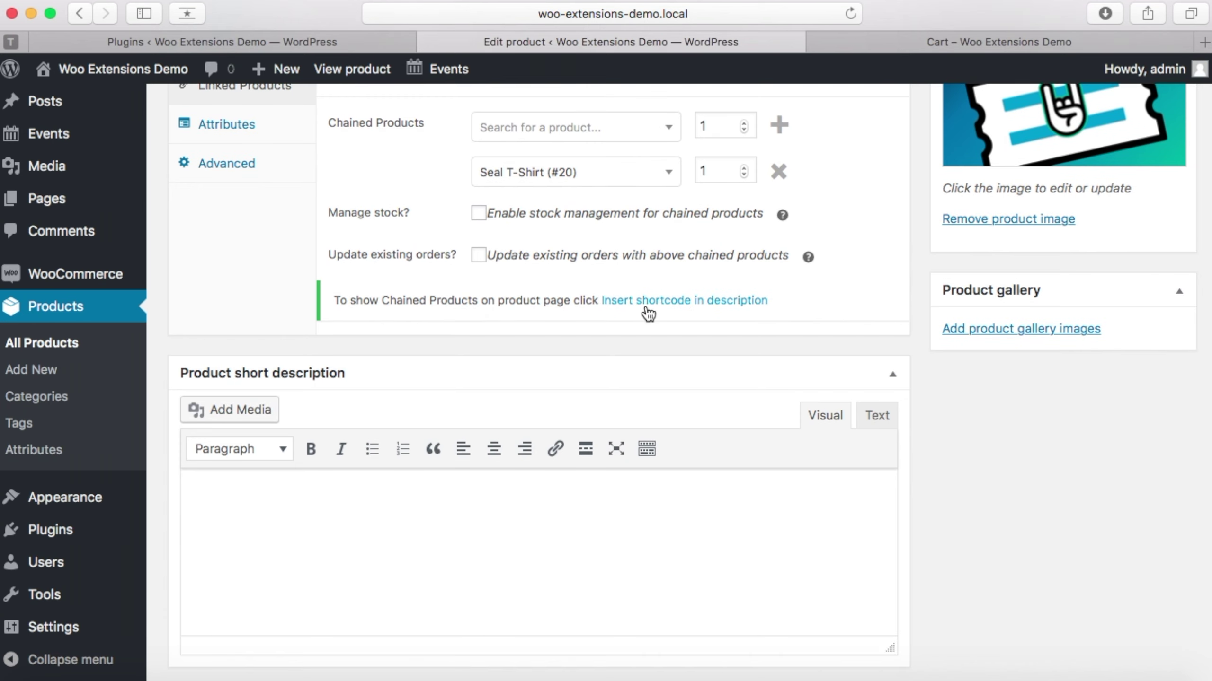
left_click(687, 301)
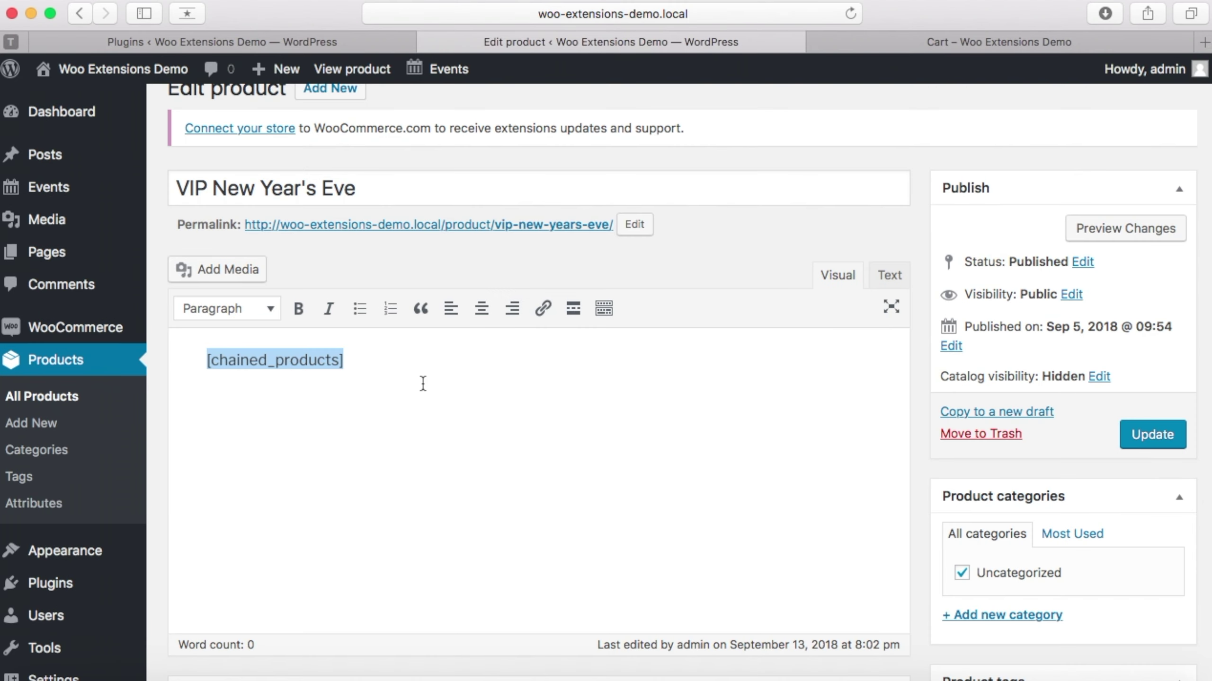
scroll(450, 382, "down", 10)
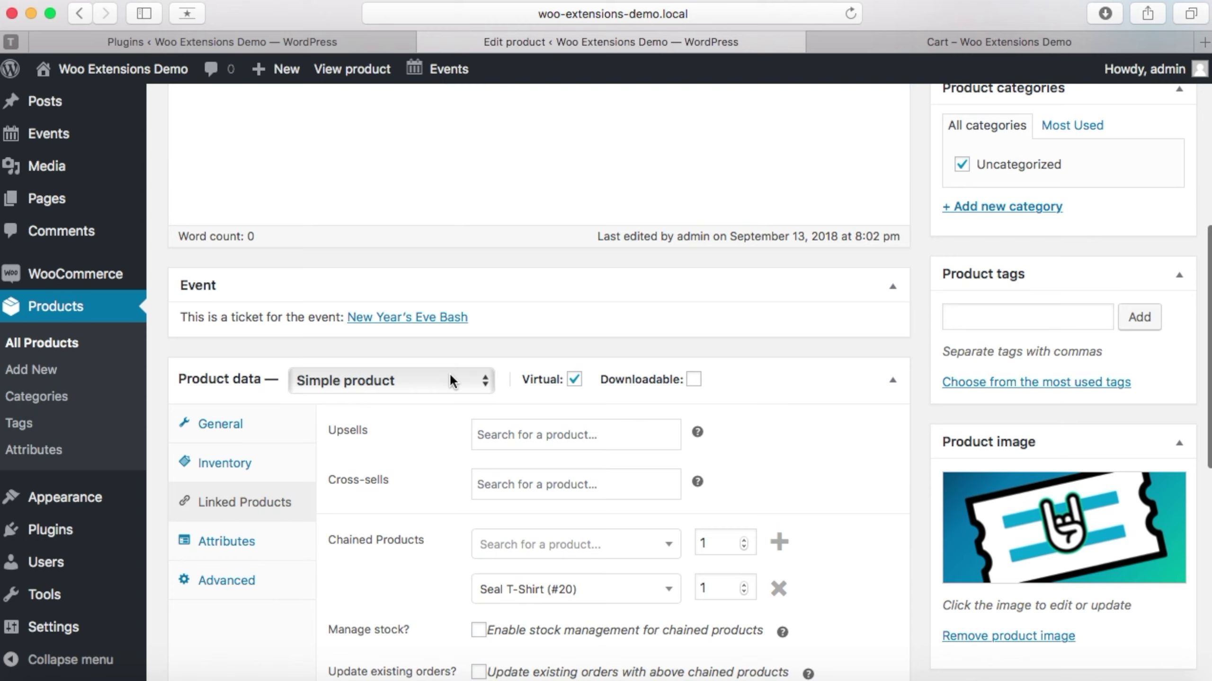
scroll(734, 506, "down", 4)
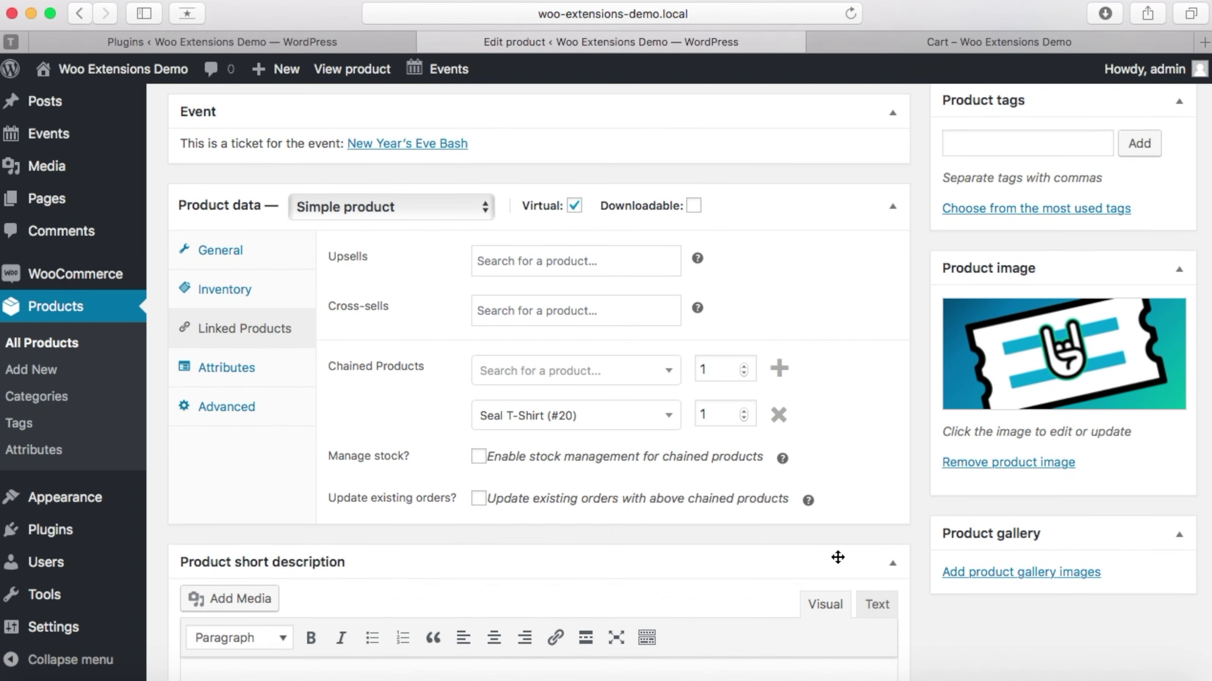
Update the VIP New Year's Eve product and check the description on its public product page
scroll(746, 547, "up", 15)
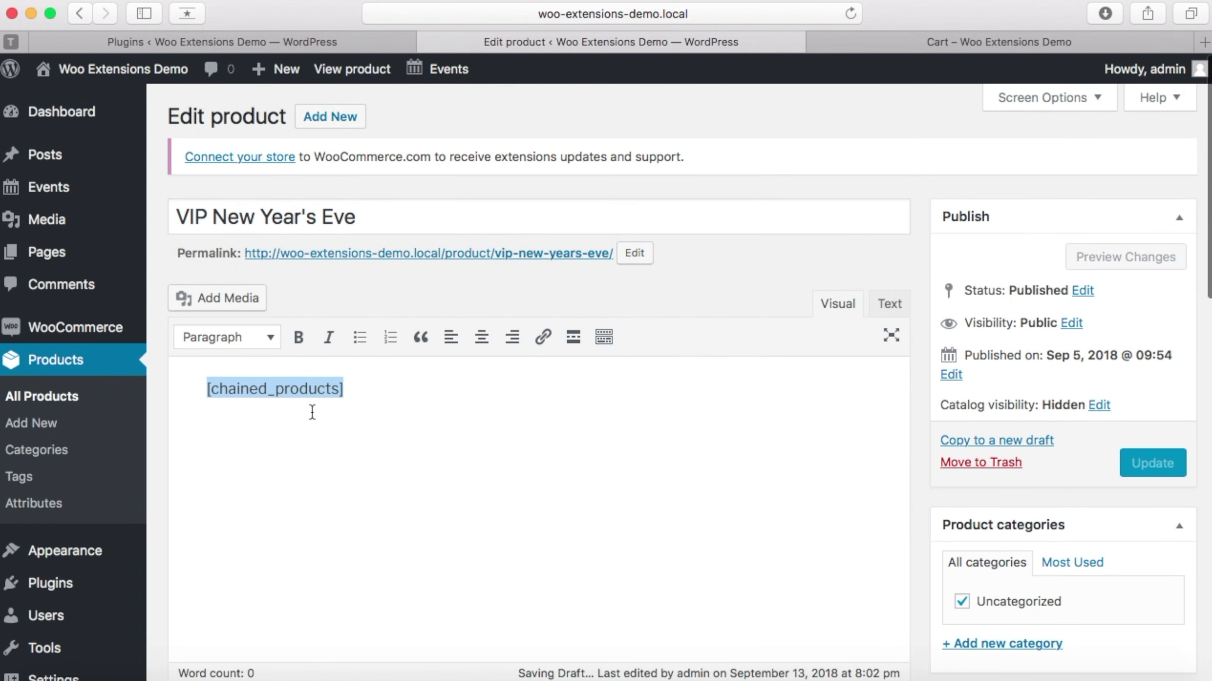
scroll(1002, 462, "down", 3)
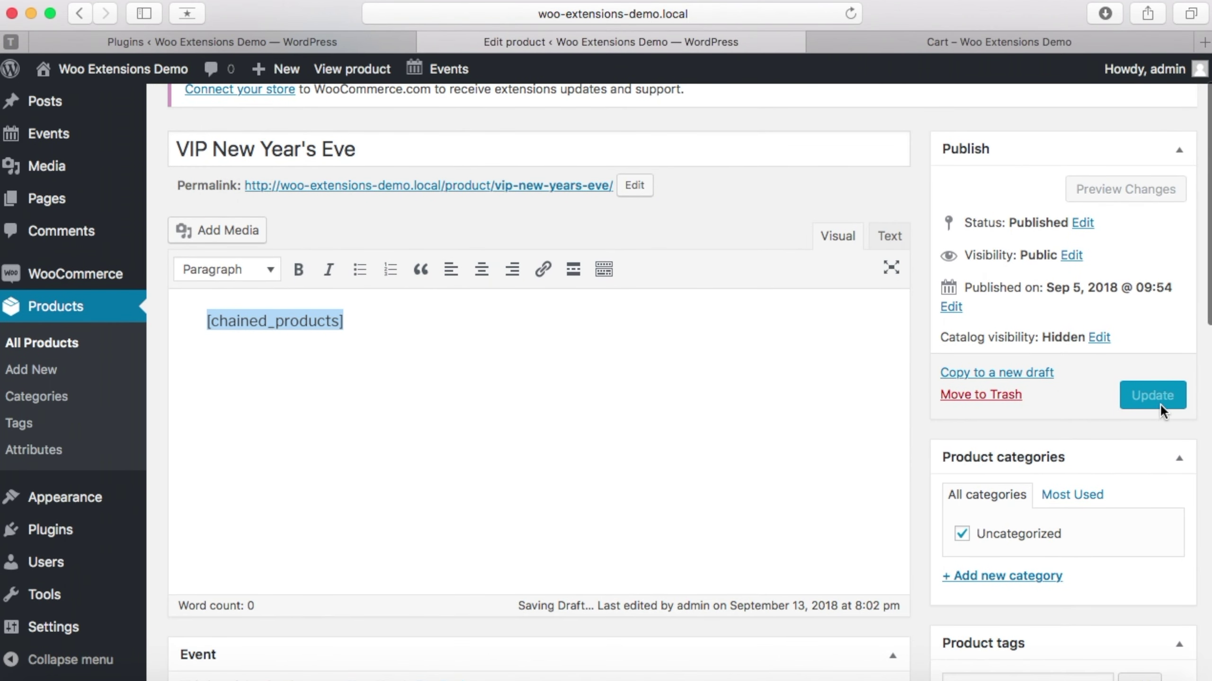
scroll(1153, 407, "down", 1)
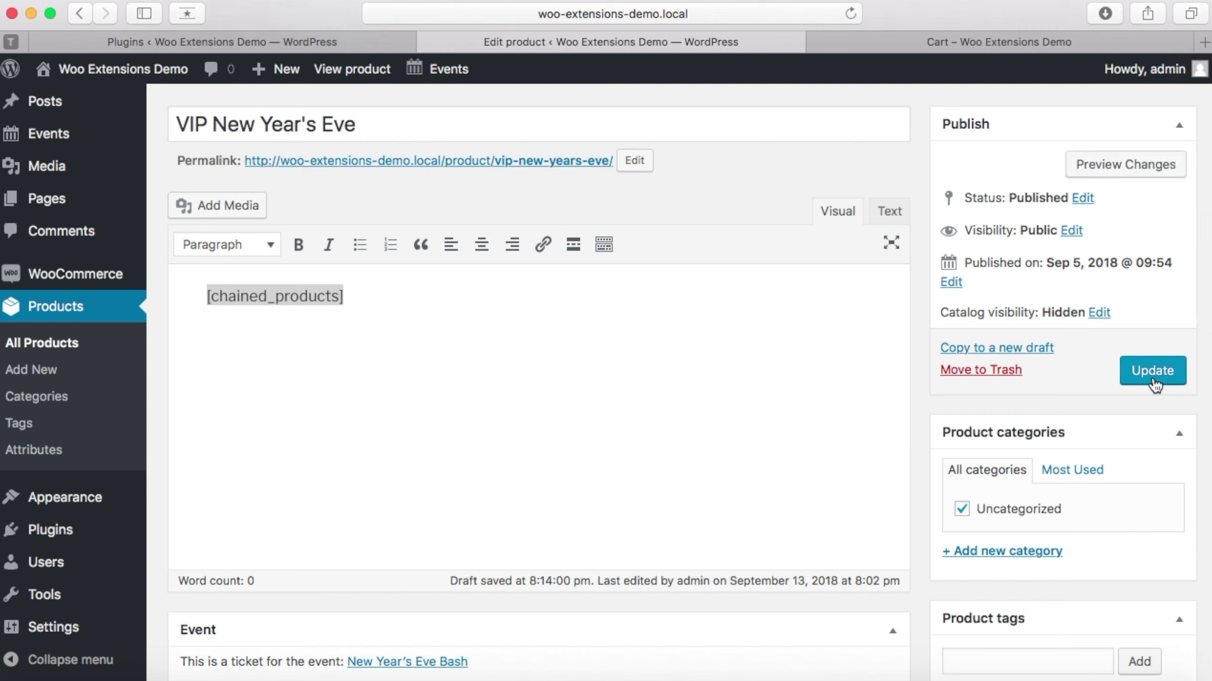
left_click(1153, 377)
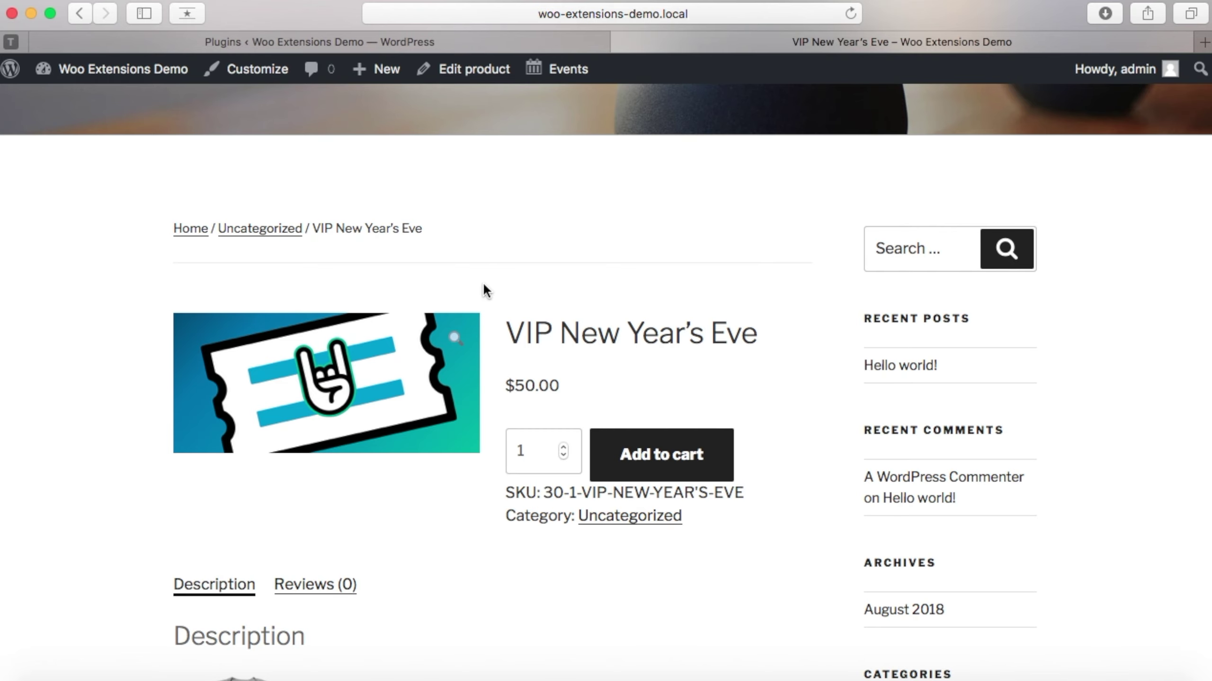
scroll(632, 387, "down", 1)
scroll(614, 397, "down", 6)
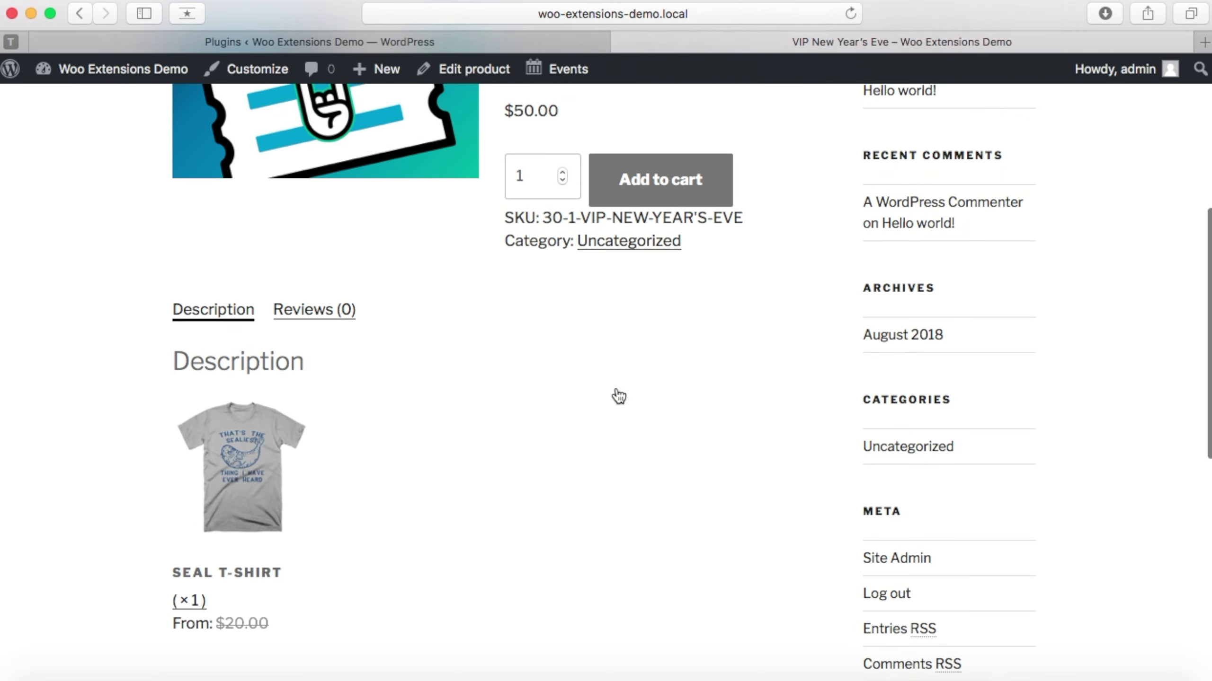
Add one VIP New Year's Eve ticket to the cart and view the cart to check its bundled items and total
scroll(208, 437, "up", 5)
left_click(672, 356)
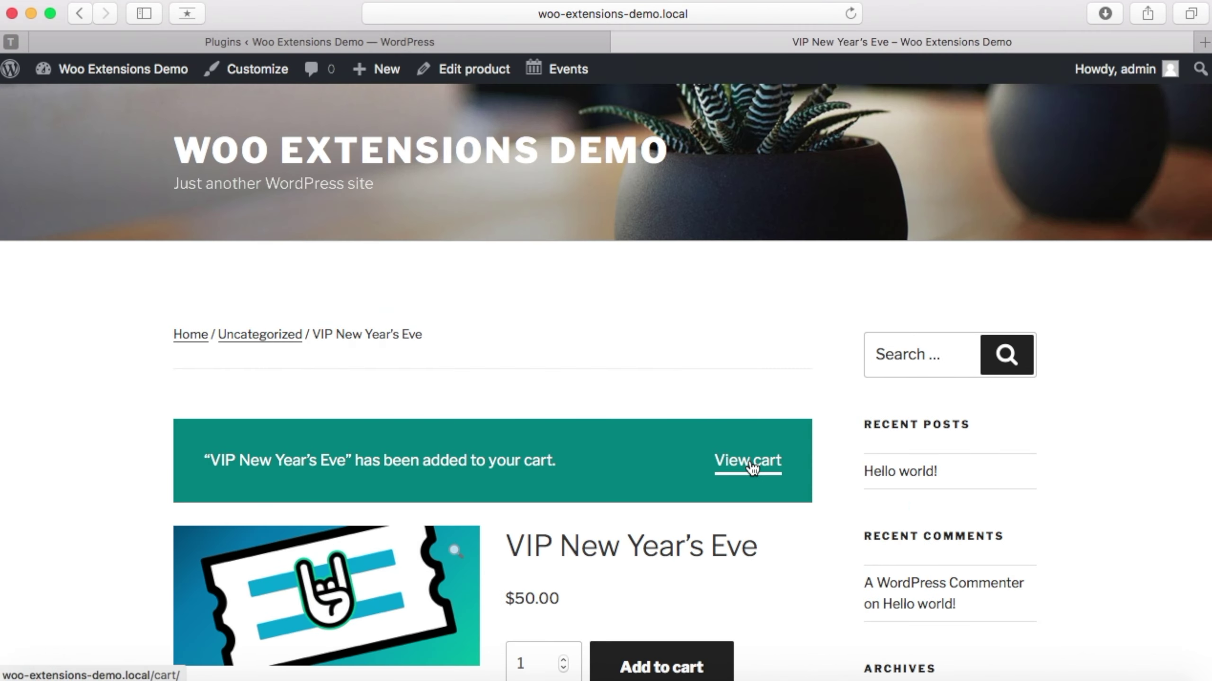
left_click(751, 468)
scroll(778, 212, "down", 3)
scroll(776, 216, "down", 3)
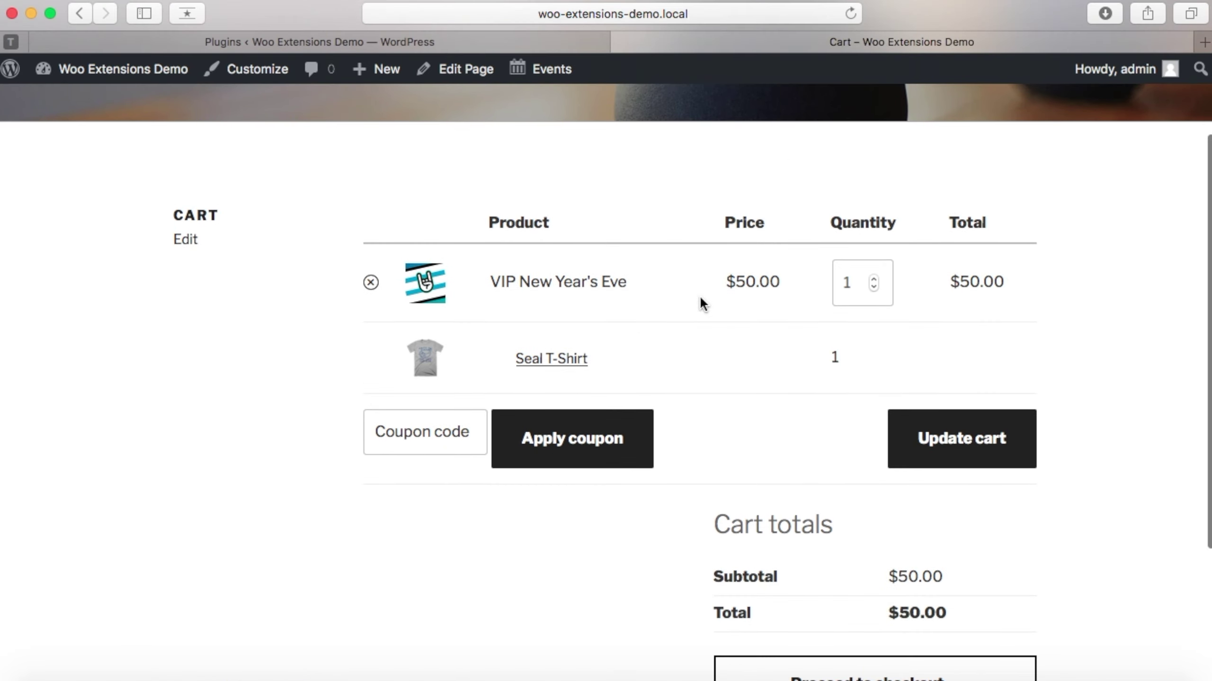
scroll(596, 314, "down", 2)
scroll(596, 314, "down", 1)
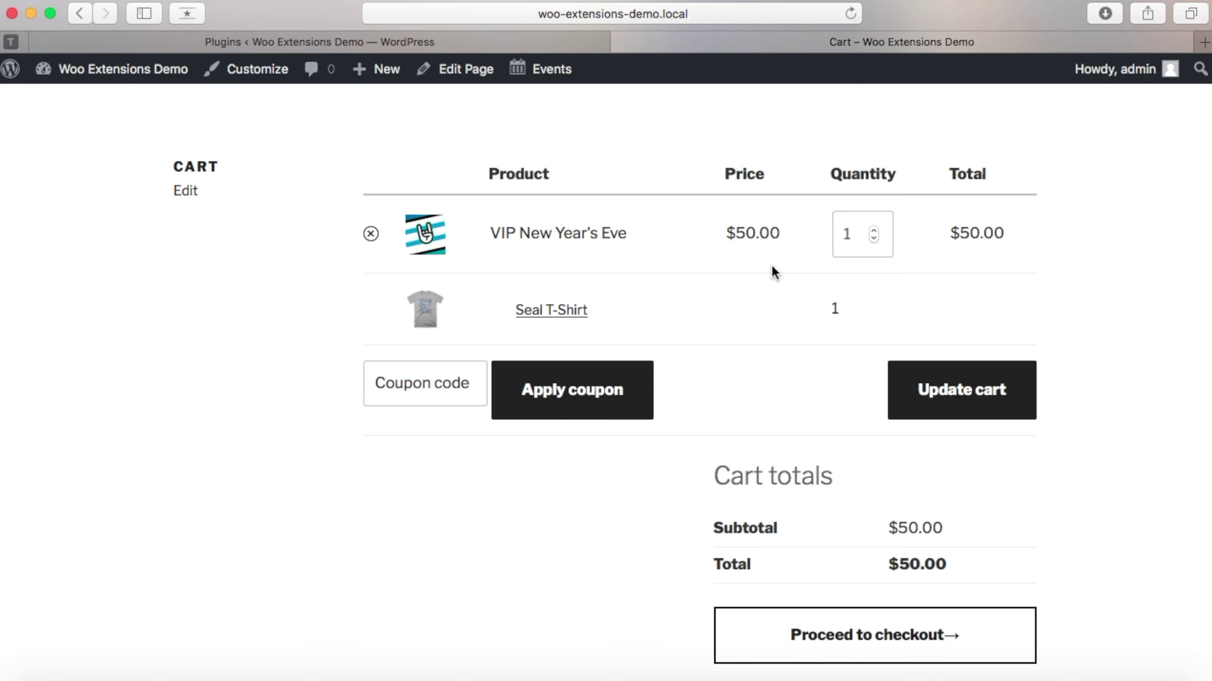
scroll(773, 268, "down", 1)
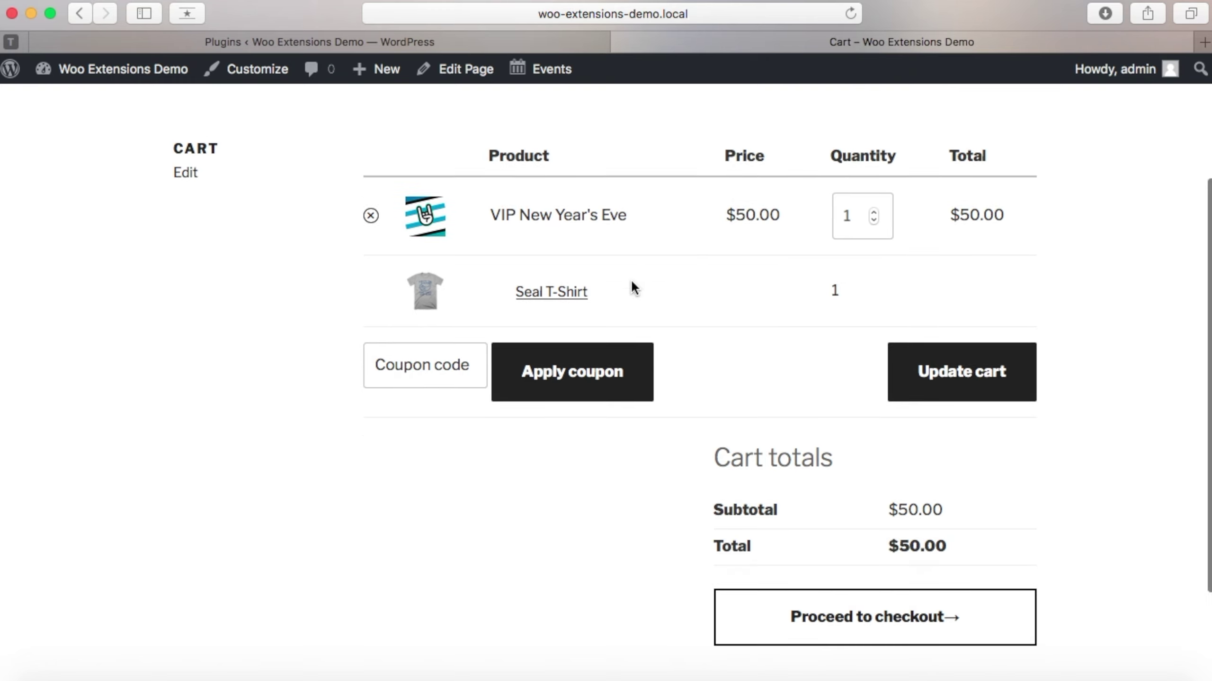
scroll(620, 287, "down", 1)
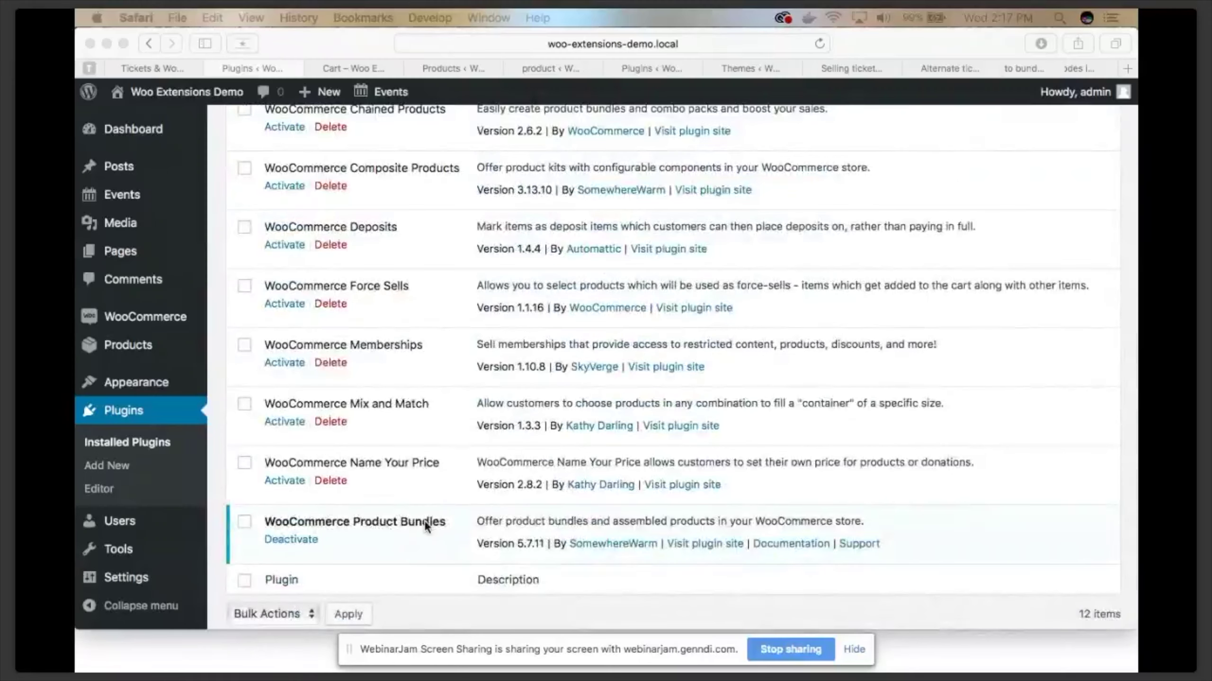
Examine the WooCommerce extensions in the installed plugins list and their activation status
scroll(432, 162, "down", 1)
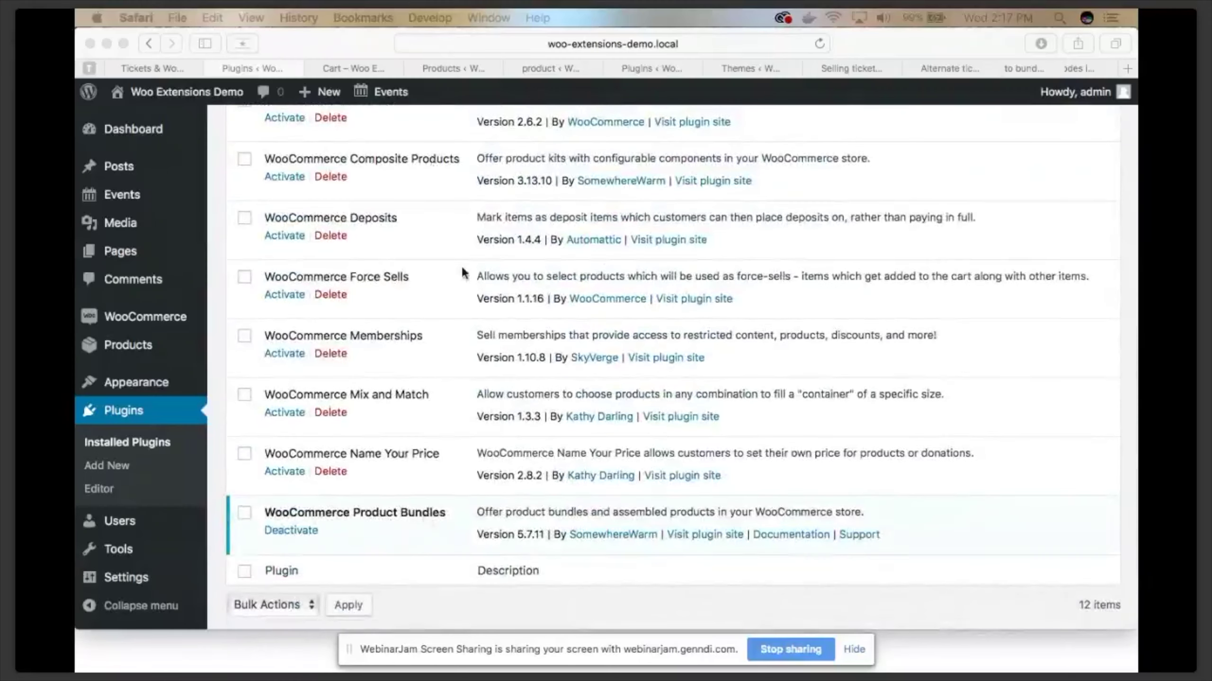
scroll(461, 265, "up", 3)
left_click(456, 223)
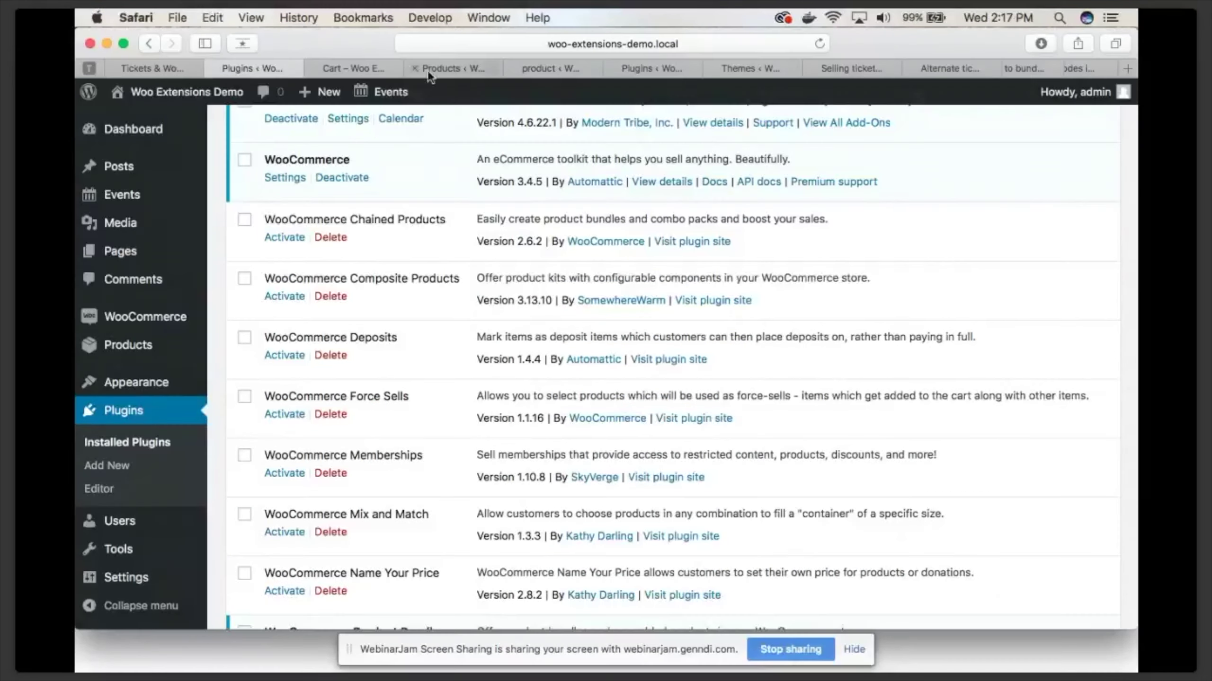
scroll(426, 525, "down", 3)
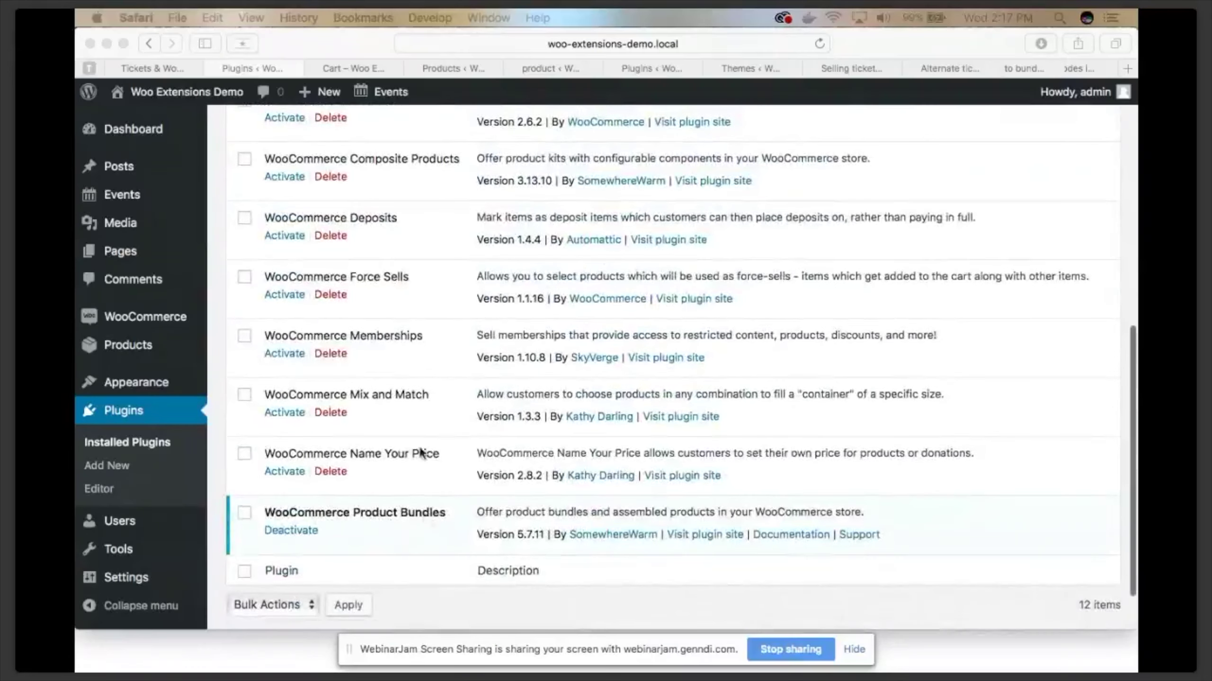
scroll(460, 279, "up", 3)
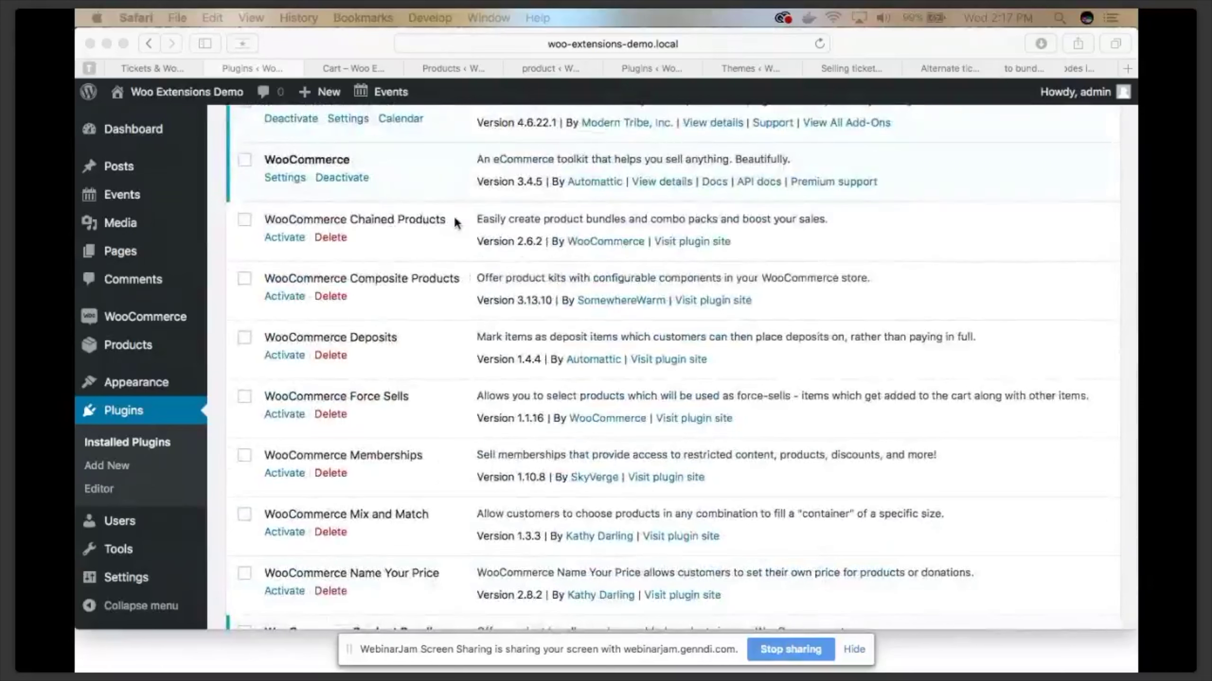
left_click(422, 225)
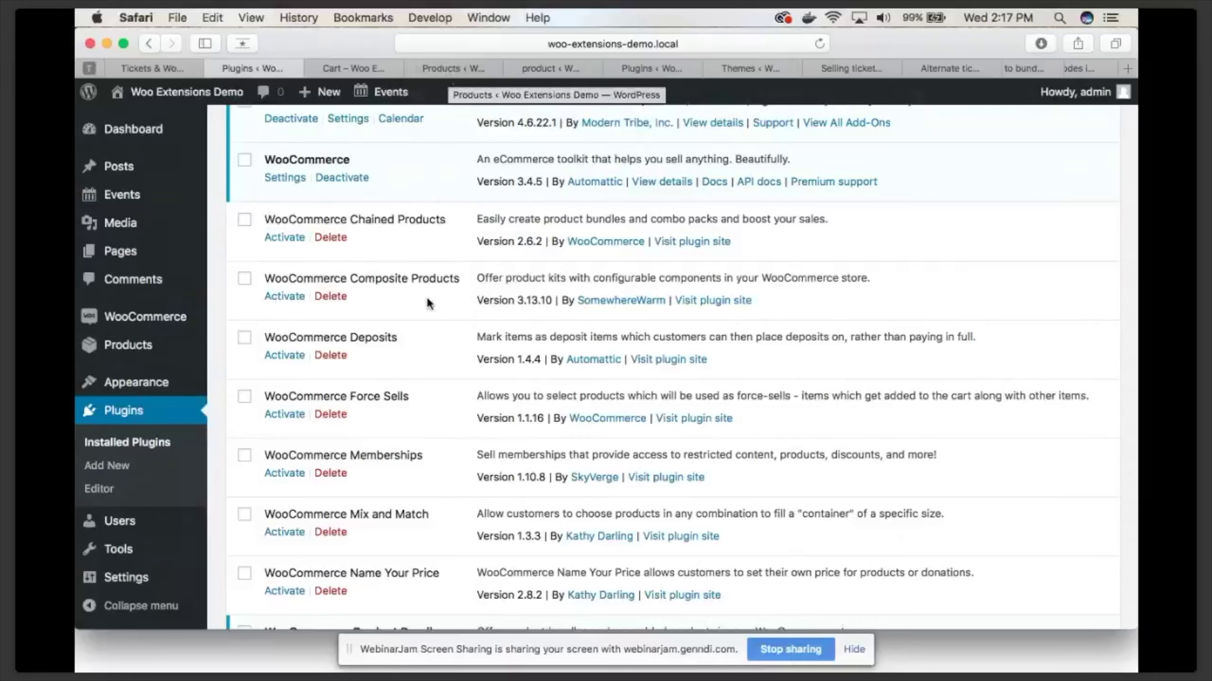
scroll(425, 298, "down", 5)
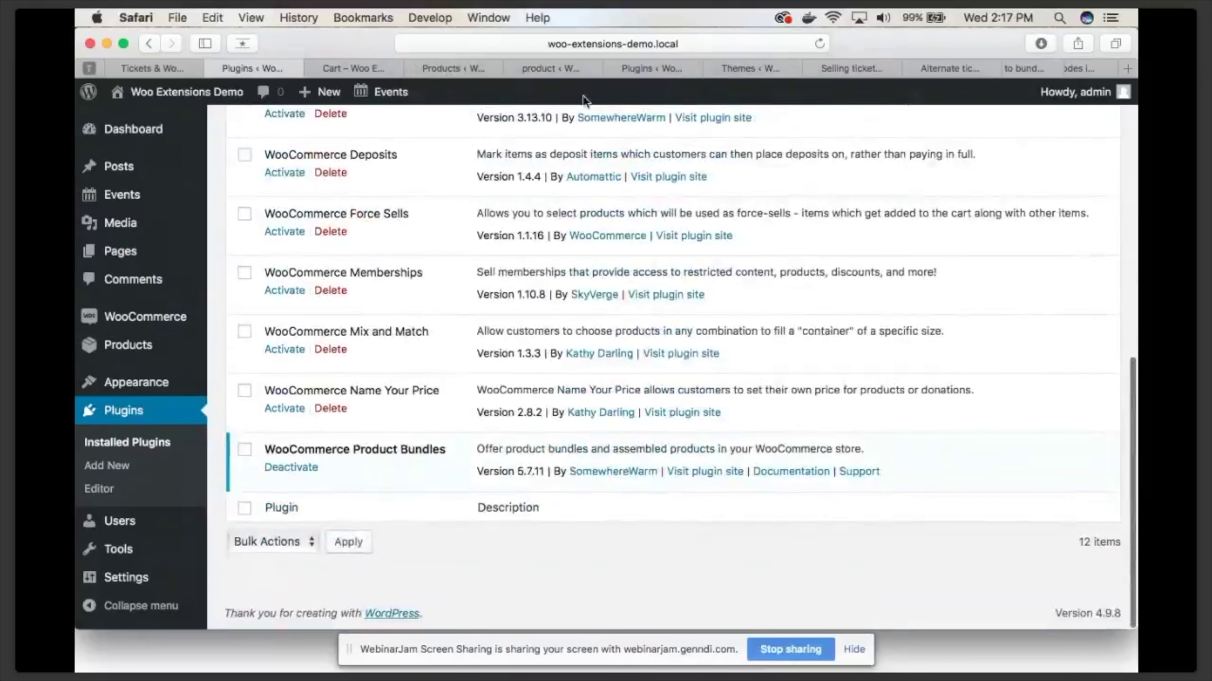
Reload the VIP New Year's Eve product editor, discarding unsaved changes, and show its Linked Products settings
left_click(562, 70)
scroll(510, 260, "down", 1)
key("super+r")
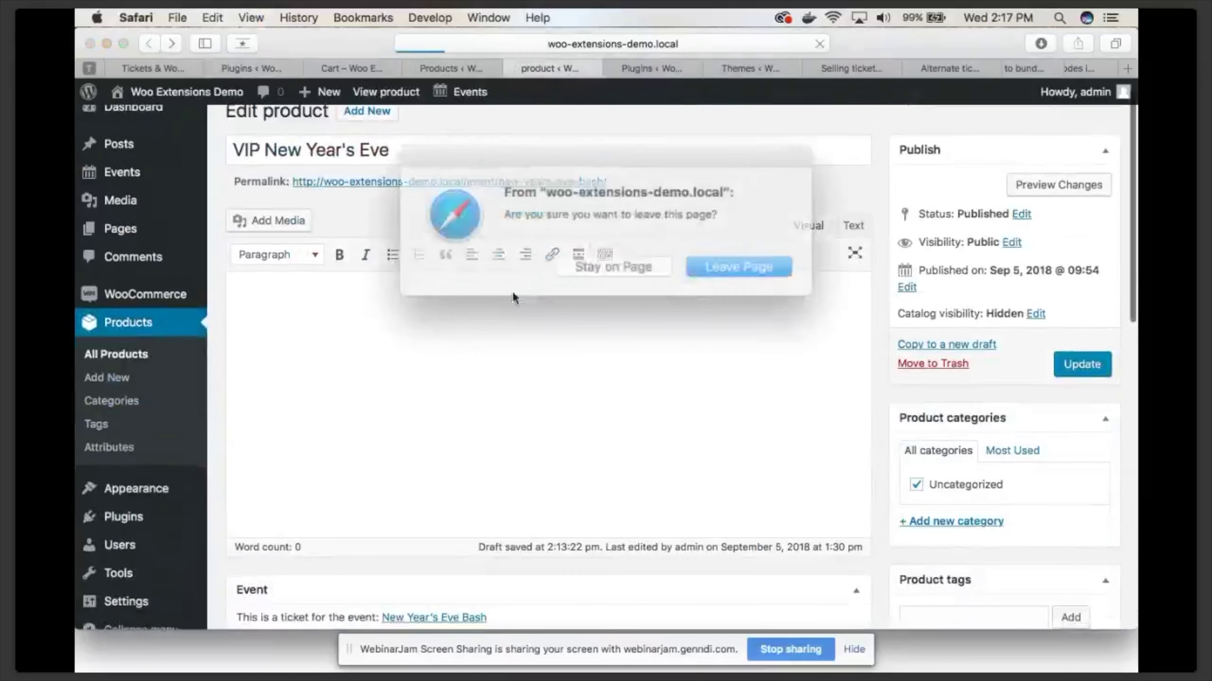
left_click(718, 260)
scroll(641, 303, "down", 3)
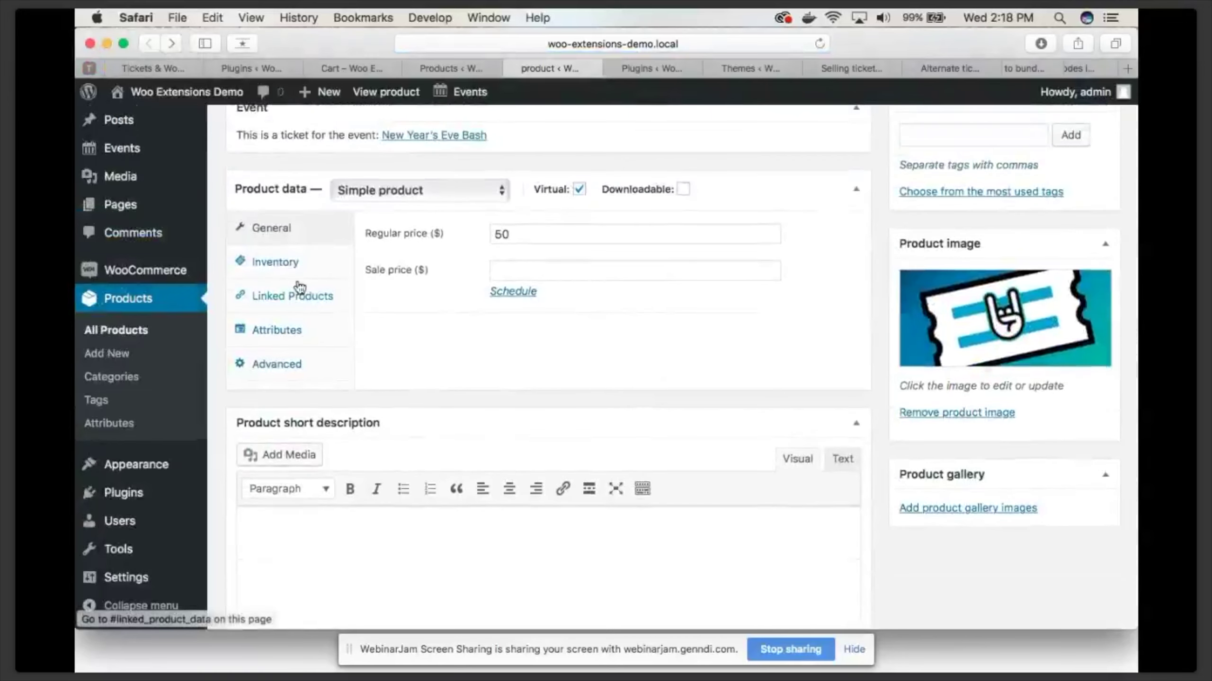
left_click(292, 292)
scroll(325, 319, "up", 2)
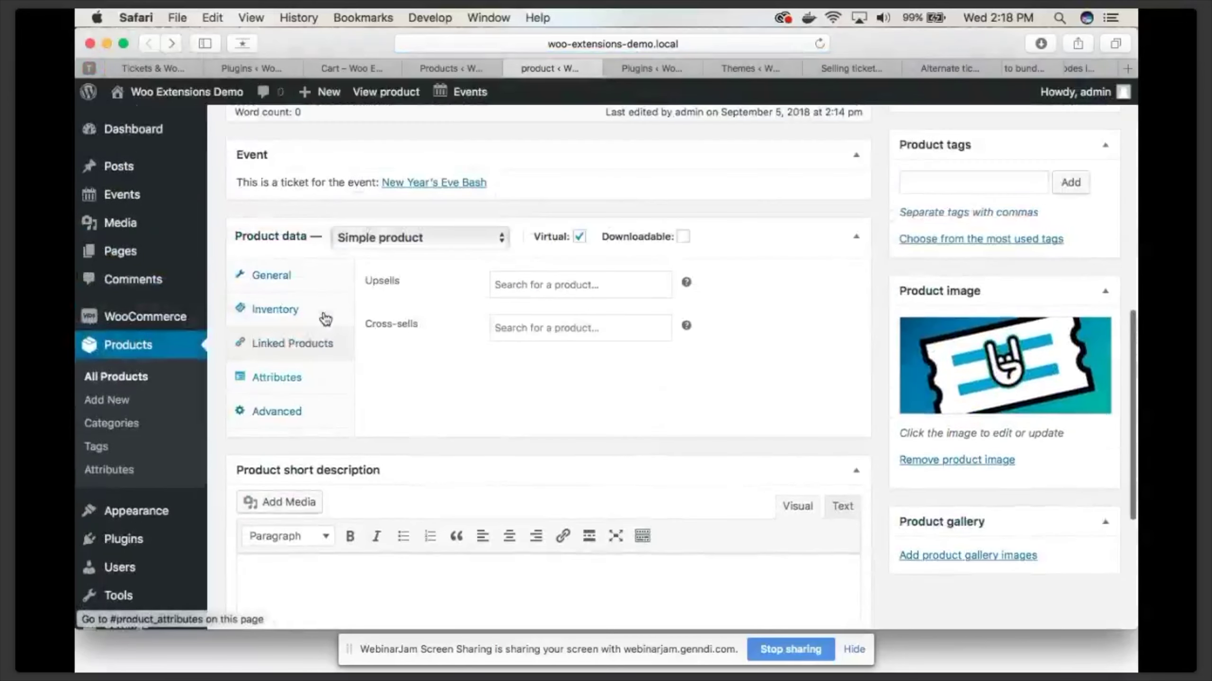
Check which product types are offered for the VIP New Year's Eve product, including Product bundle
left_click(416, 237)
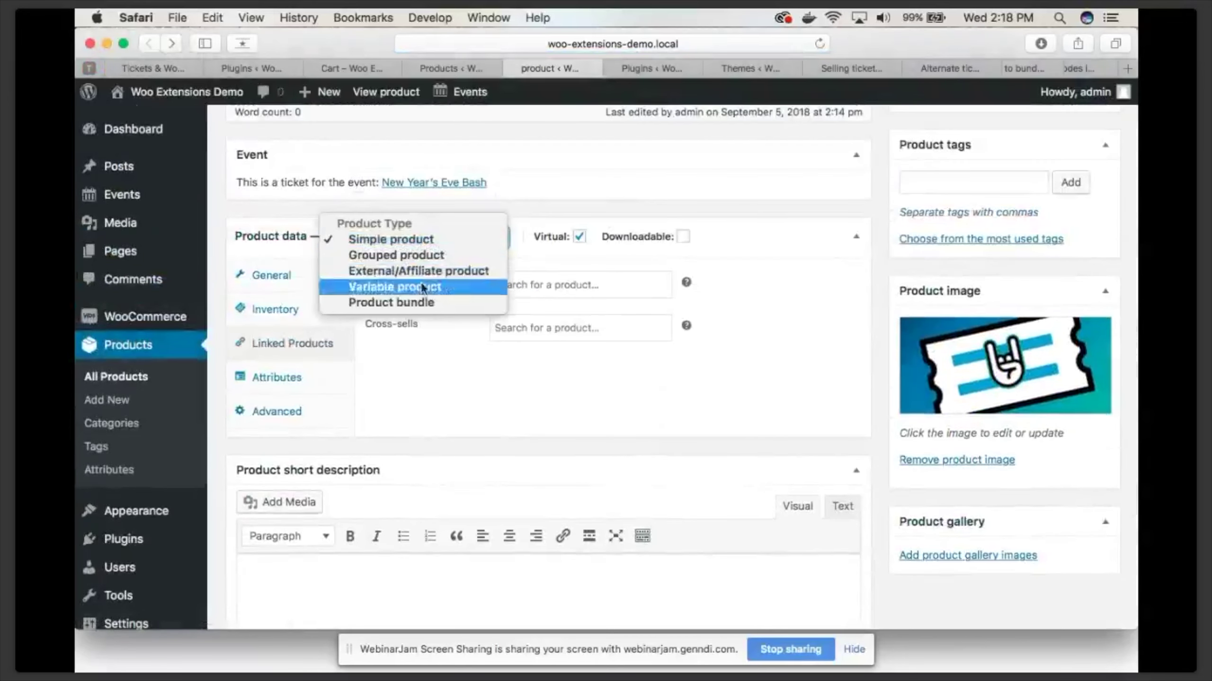
left_click(540, 409)
left_click(406, 243)
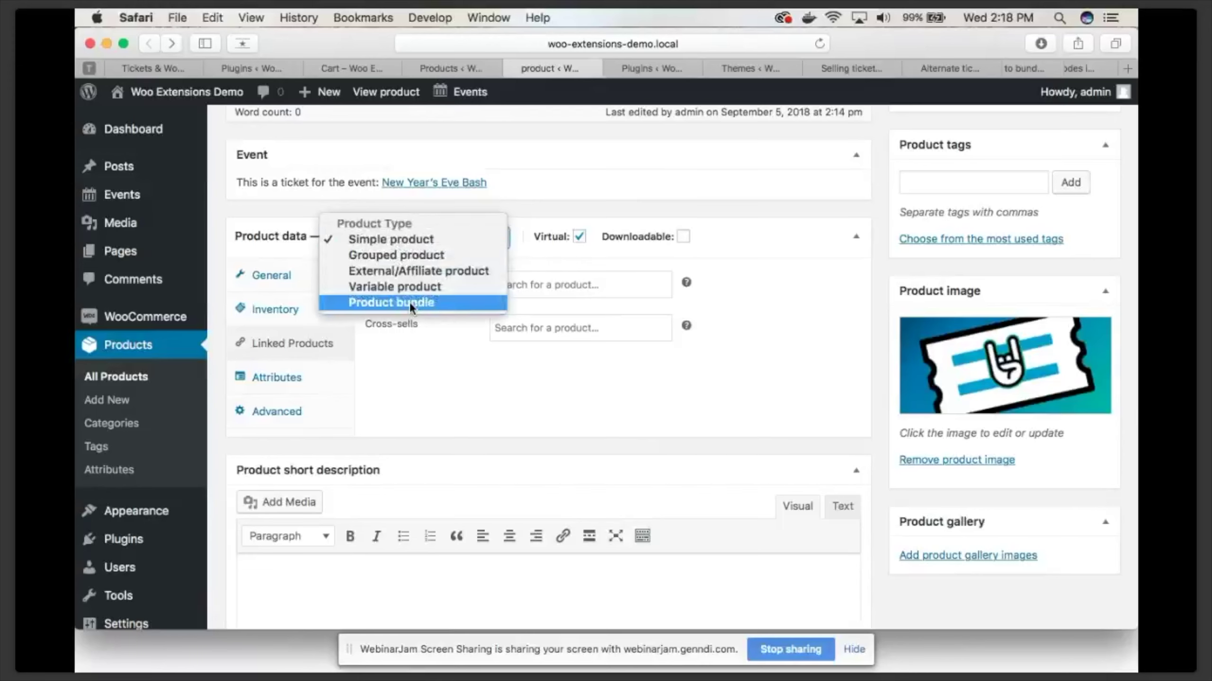
left_click(449, 416)
scroll(449, 416, "up", 10)
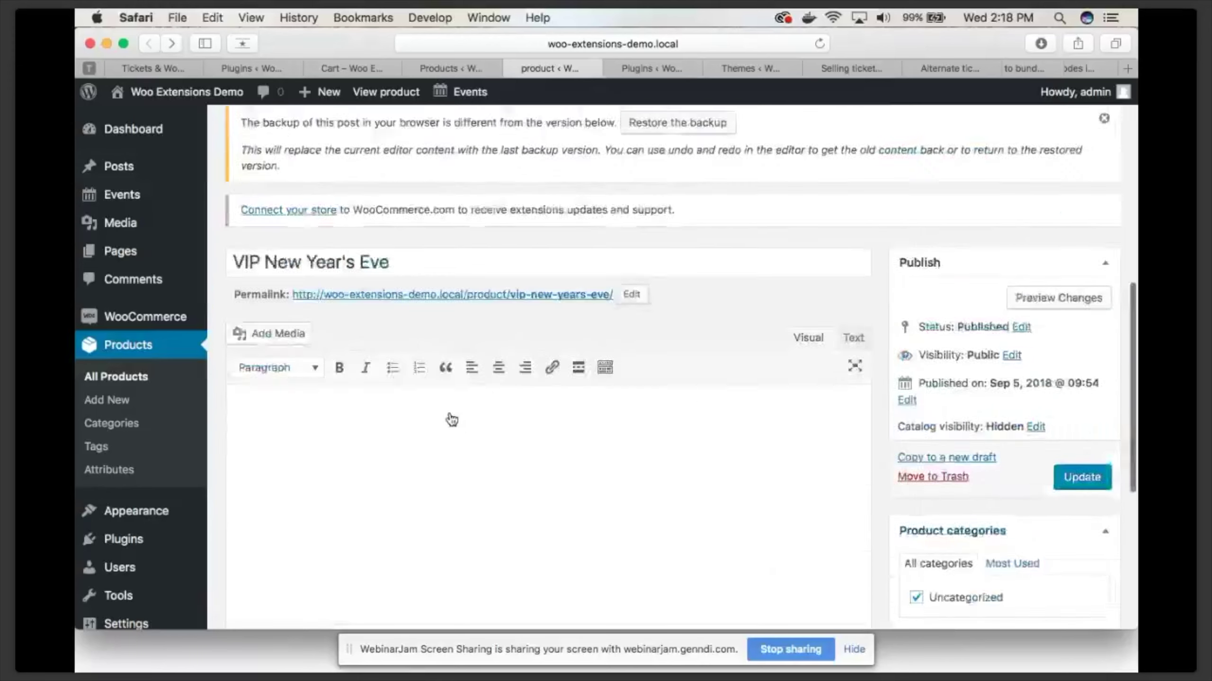
scroll(392, 390, "down", 10)
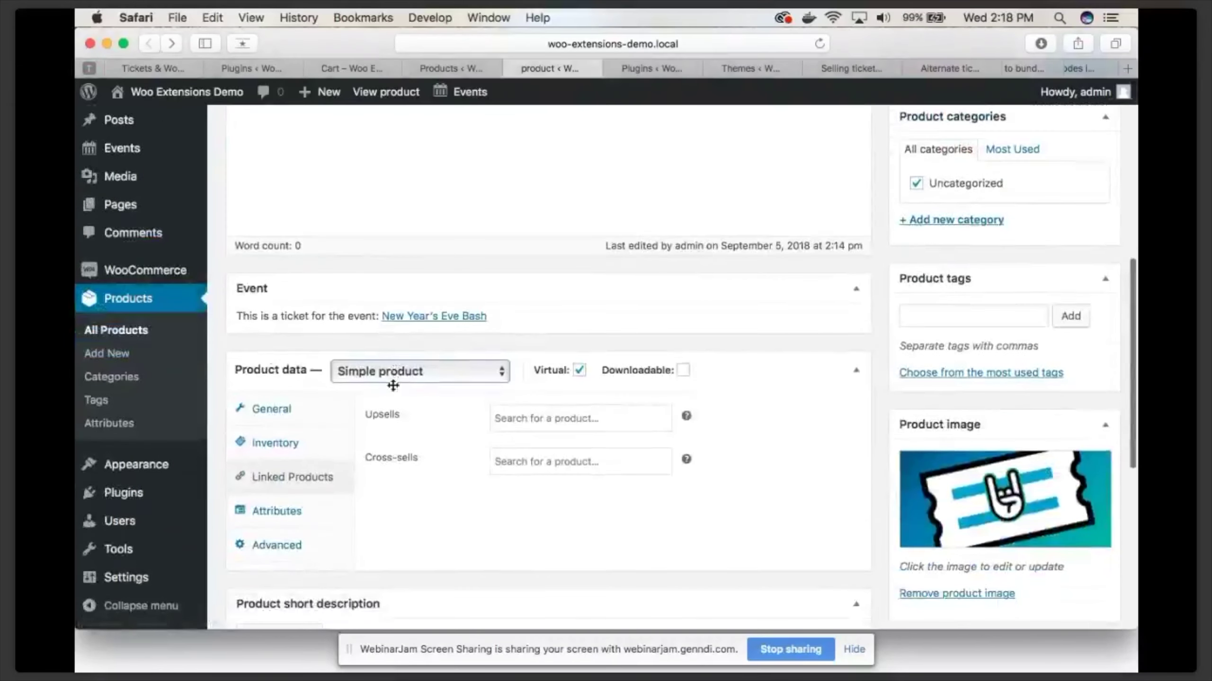
Bring up the full product list in a new tab and open All the Tickets Bundle for editing
right_click(123, 355)
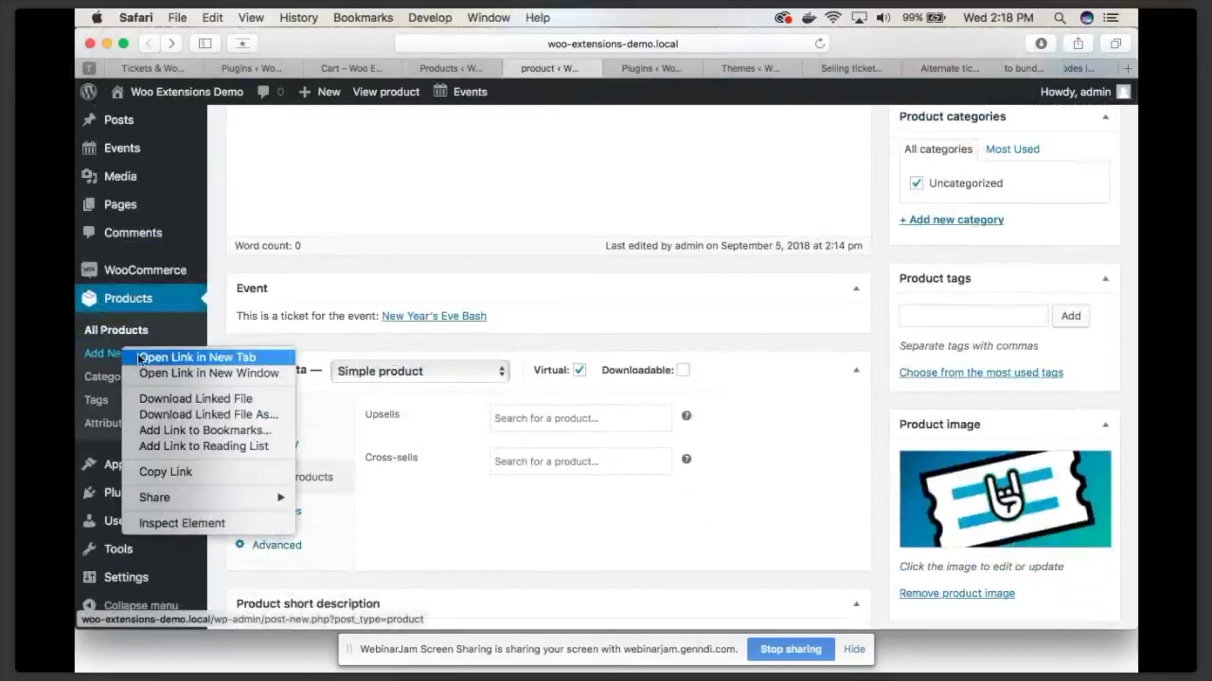
left_click(333, 280)
left_click(133, 333, "super")
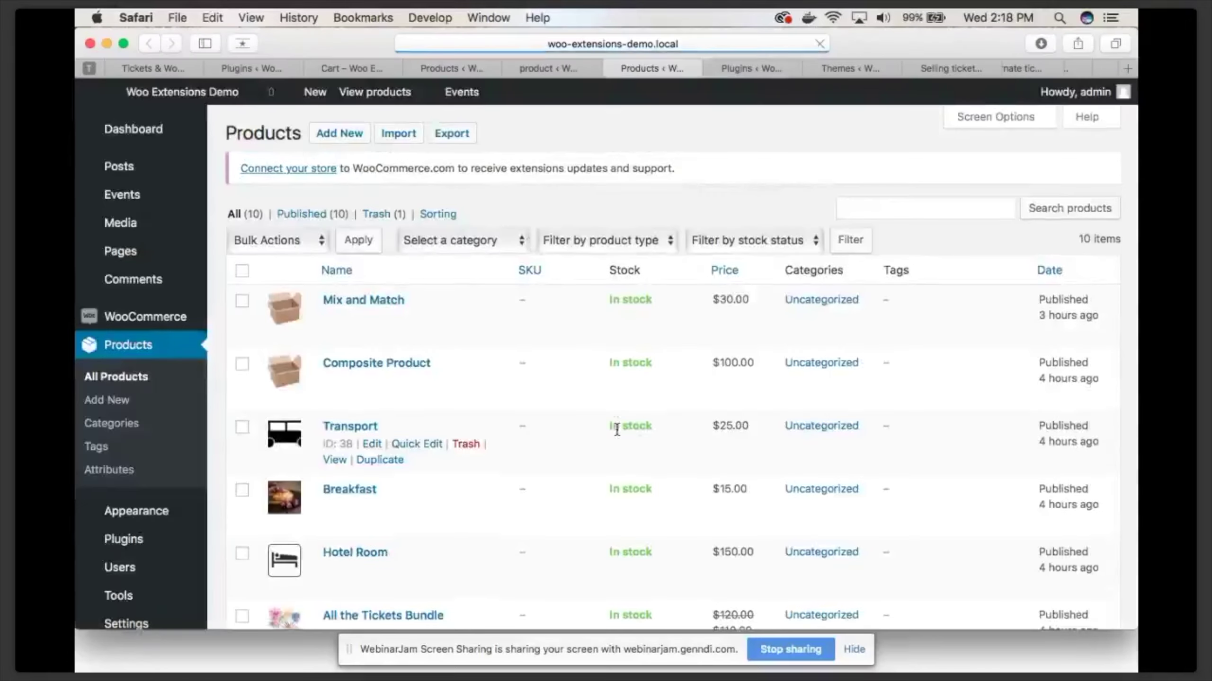
scroll(509, 415, "down", 10)
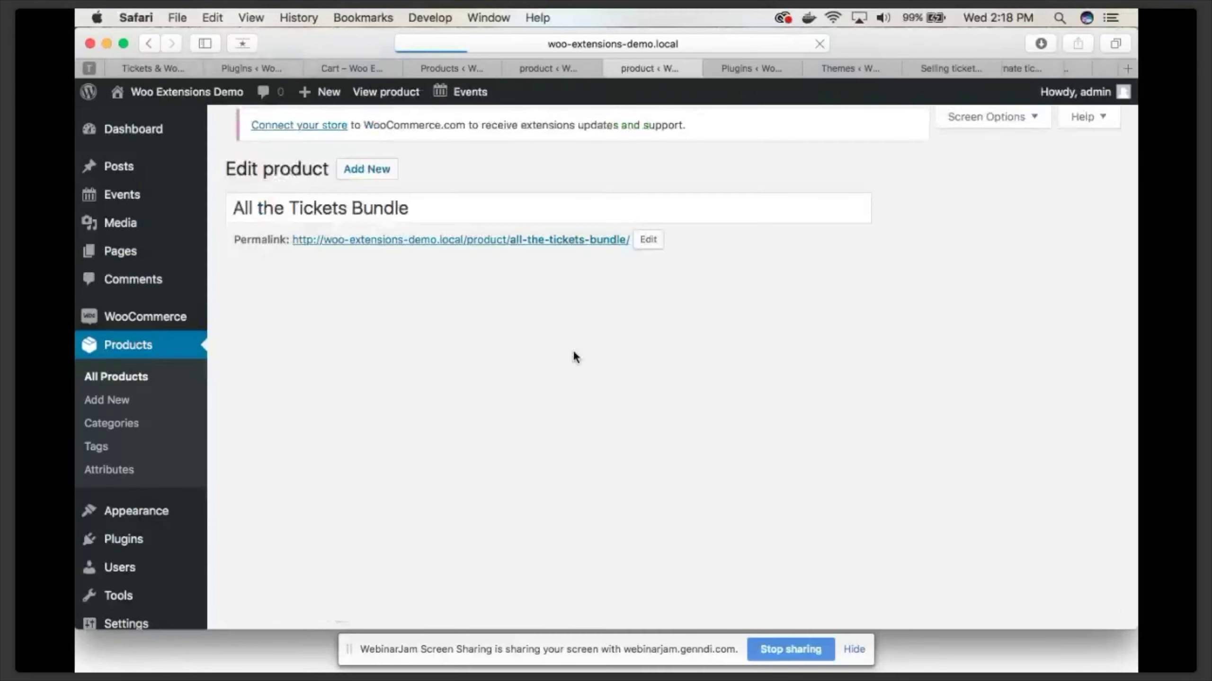
scroll(573, 350, "down", 8)
scroll(573, 350, "down", 5)
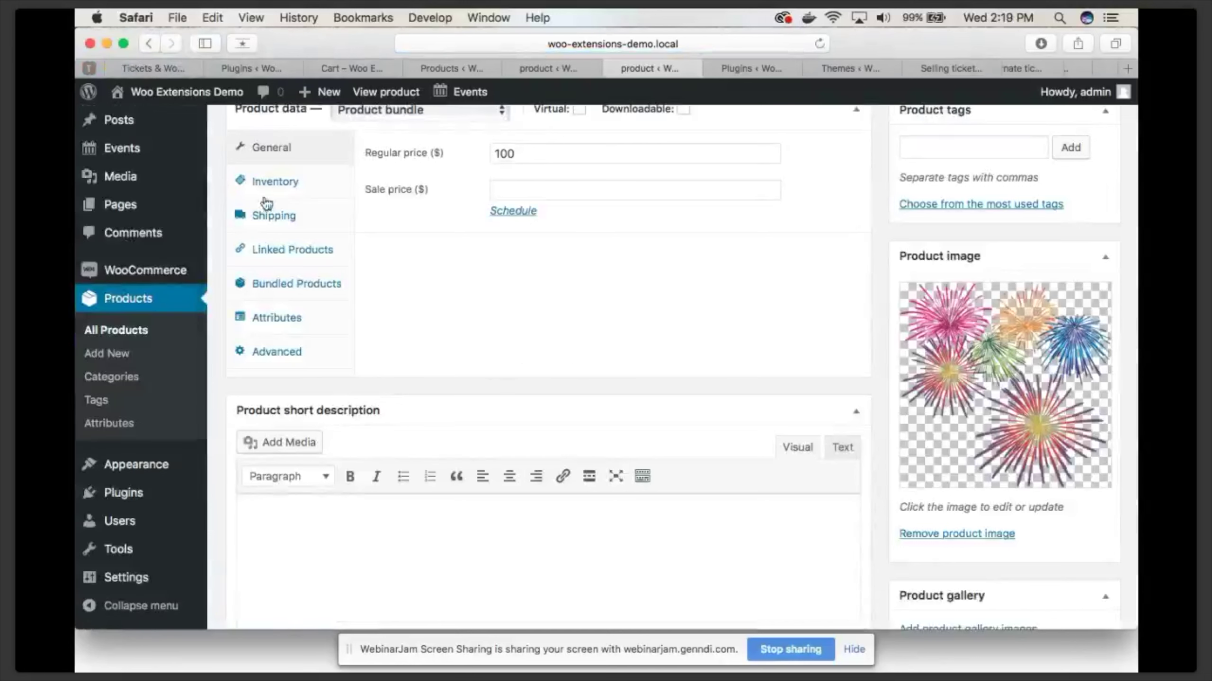
Review the Bundled Products settings of All the Tickets Bundle, expanding the VIP New Year's Eve and General Admission items
left_click(304, 275)
scroll(495, 330, "down", 2)
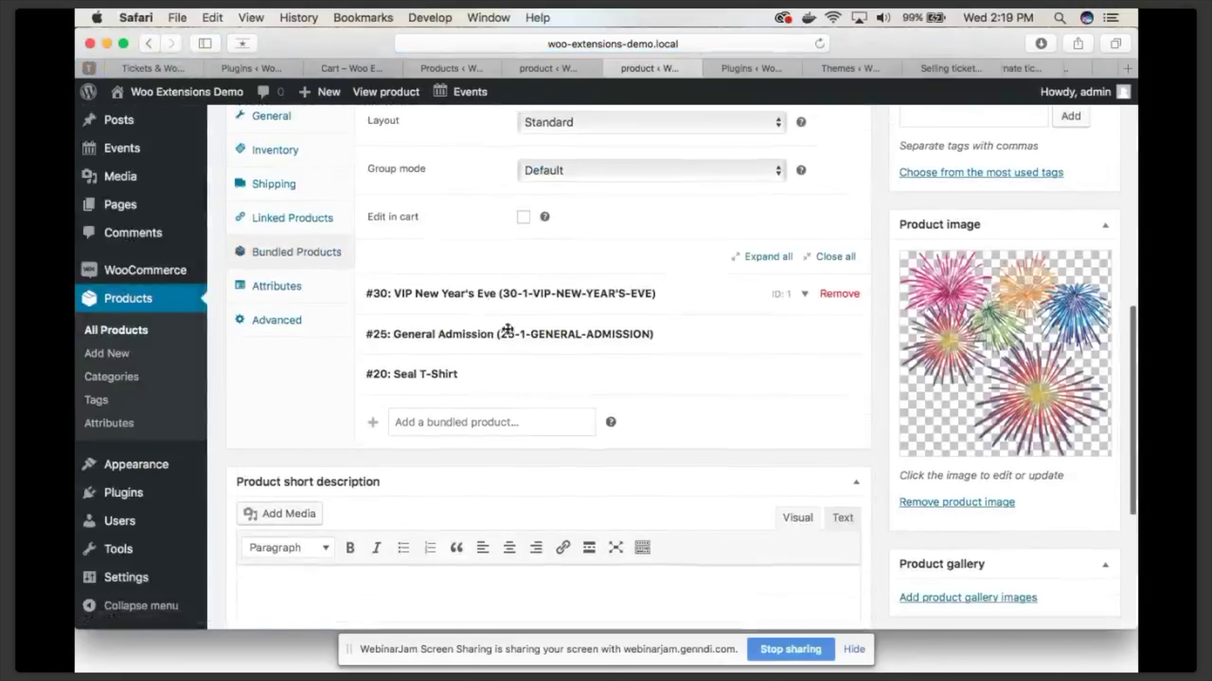
left_click(687, 299)
scroll(698, 324, "down", 4)
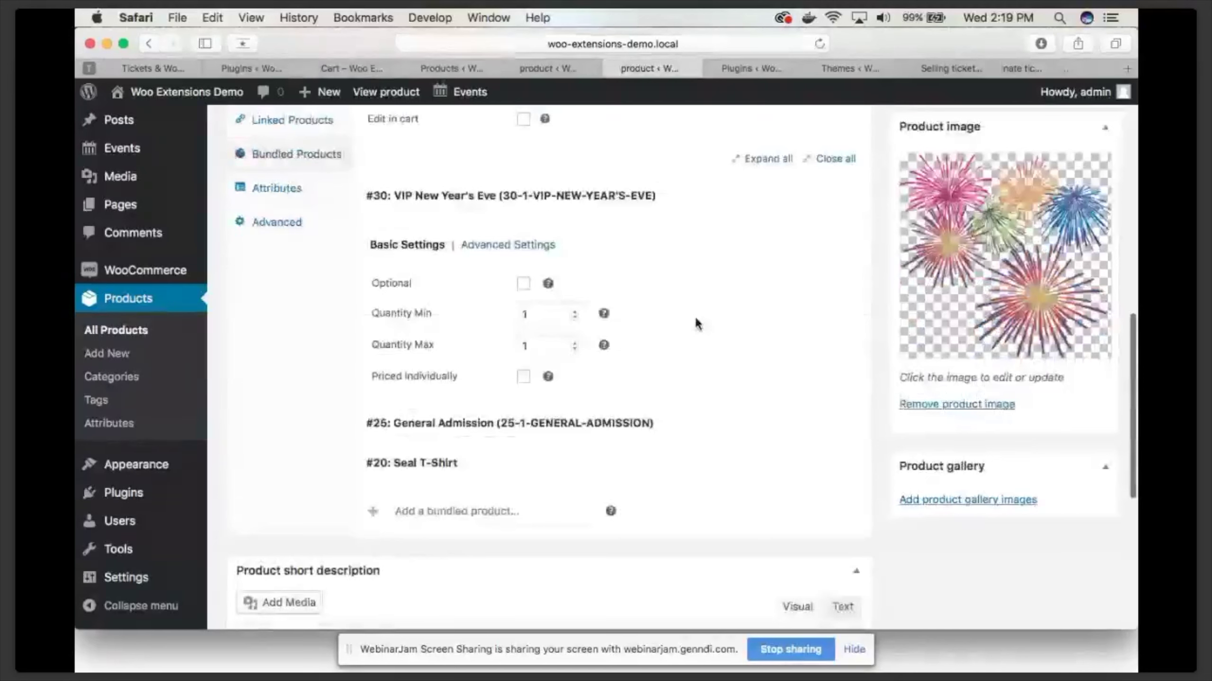
scroll(492, 337, "down", 1)
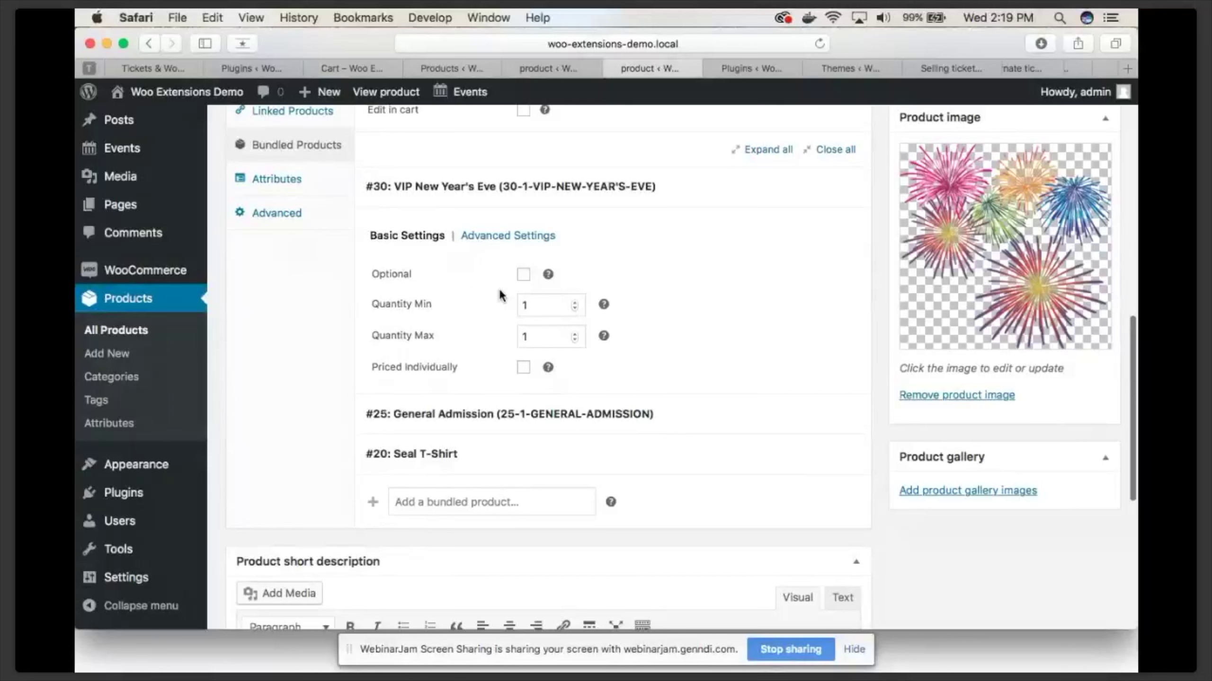
scroll(520, 298, "down", 3)
left_click(543, 299)
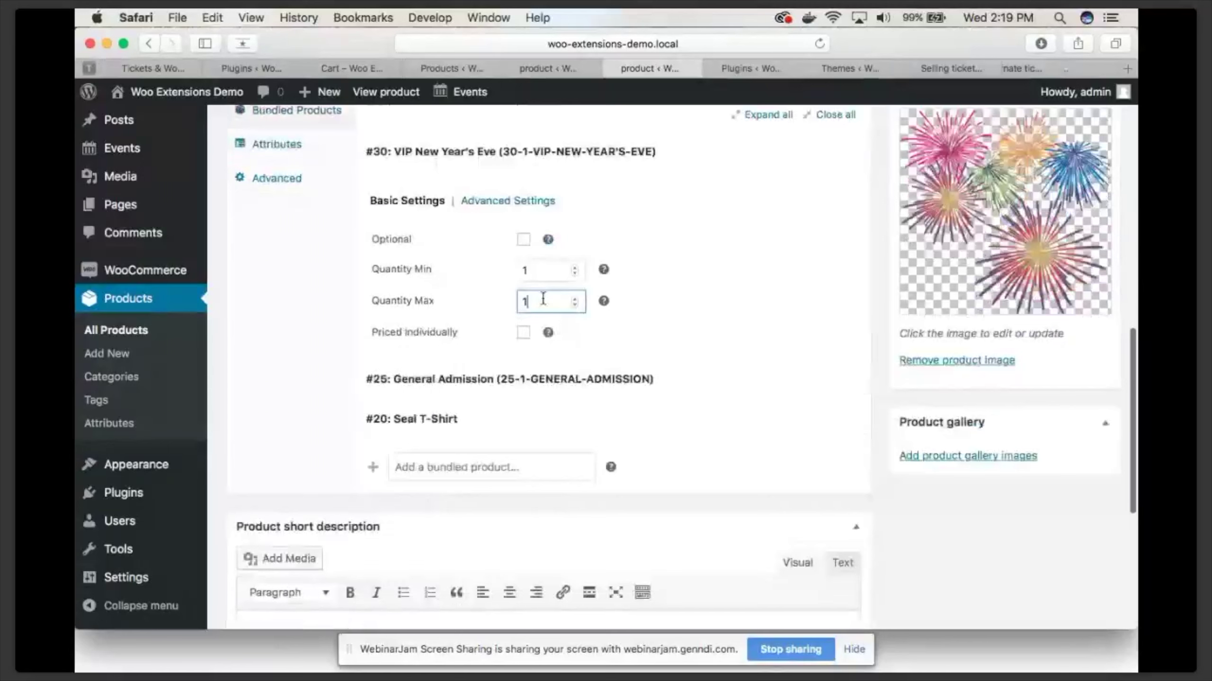
scroll(541, 303, "down", 5)
Enable individual pricing for the bundled VIP New Year's Eve ticket and open its discount percentage for entry
left_click(523, 231)
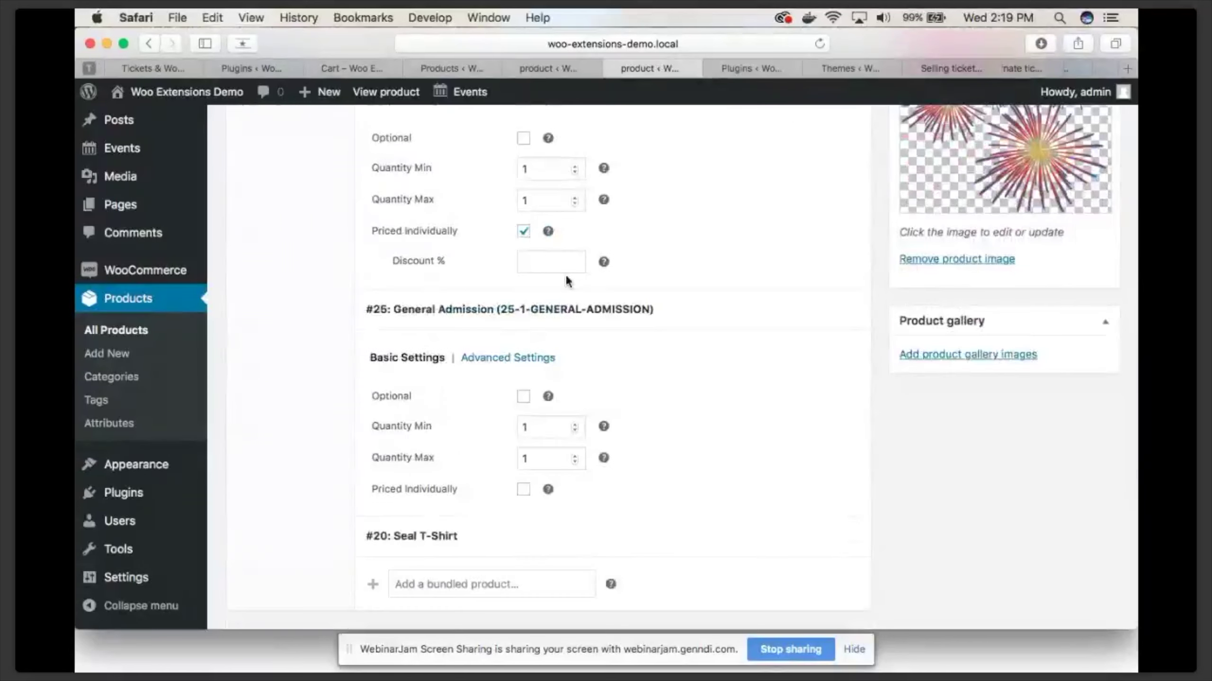
left_click(545, 259)
scroll(658, 273, "up", 3)
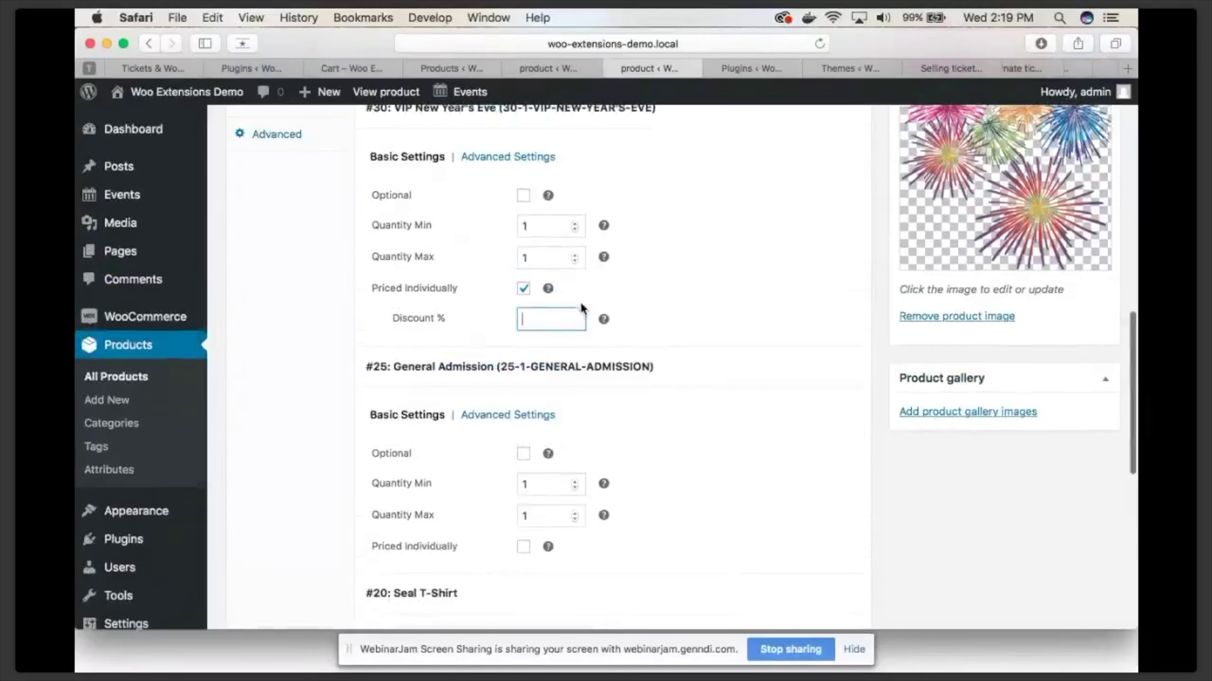
scroll(588, 318, "down", 1)
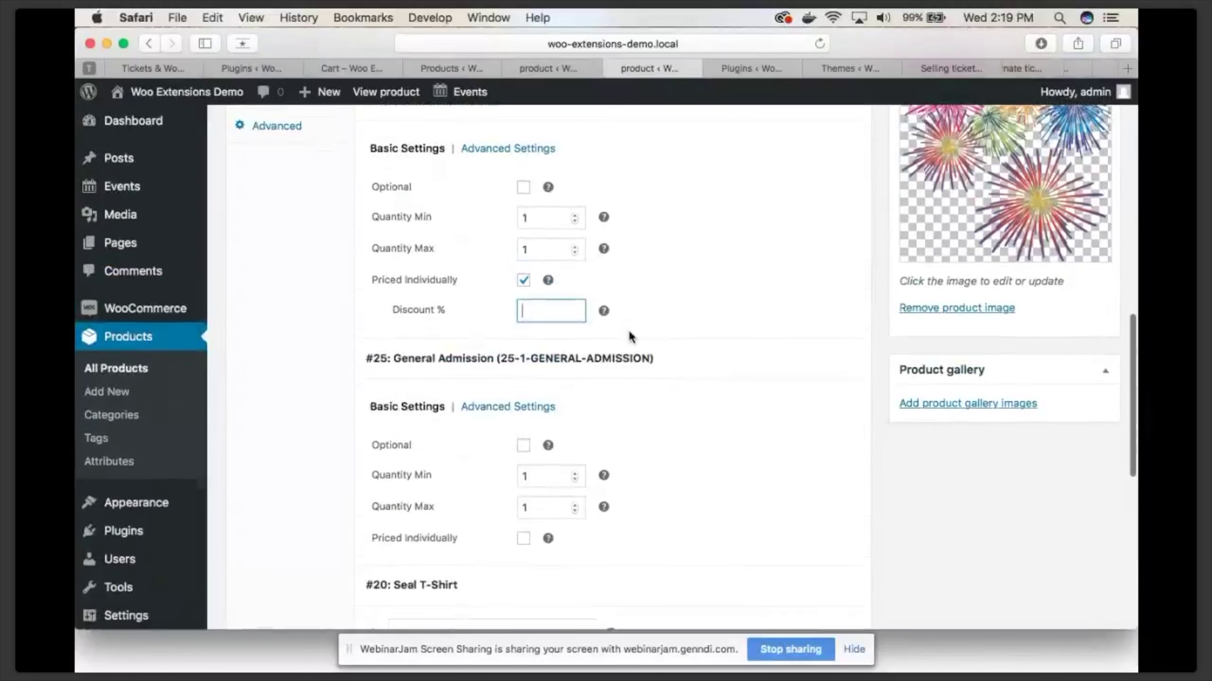
scroll(716, 377, "down", 8)
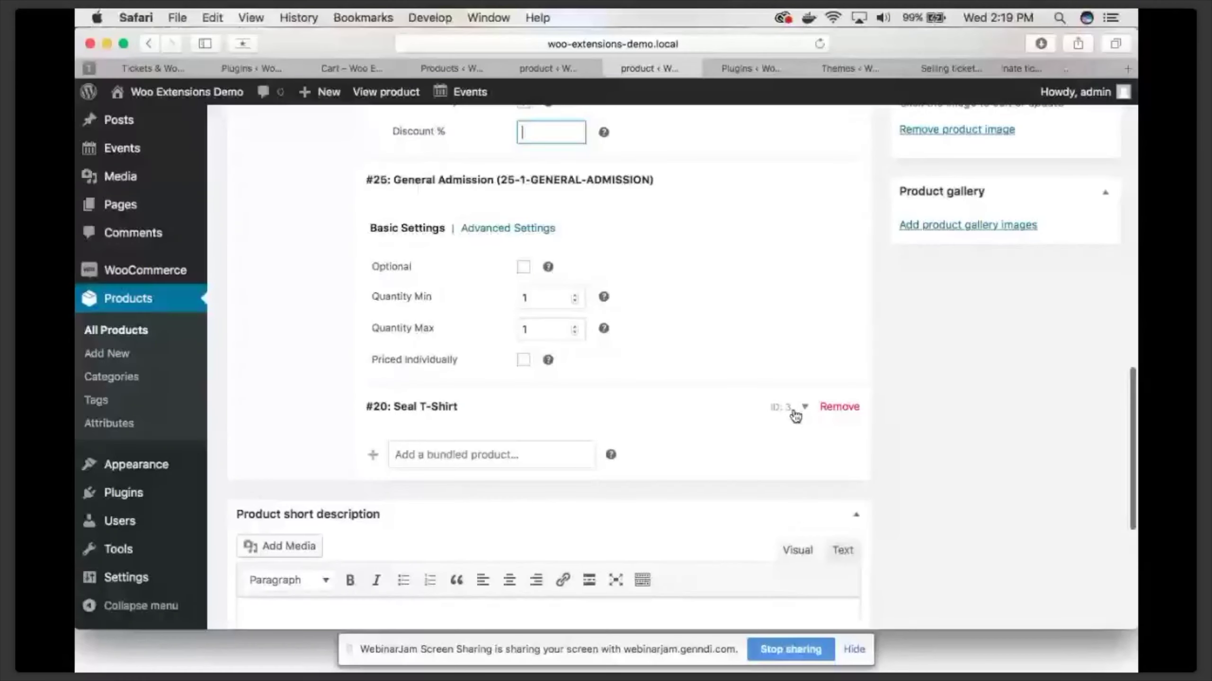
Open the public product page of All the Tickets Bundle in a new tab and switch to it
scroll(583, 270, "up", 15)
right_click(575, 256)
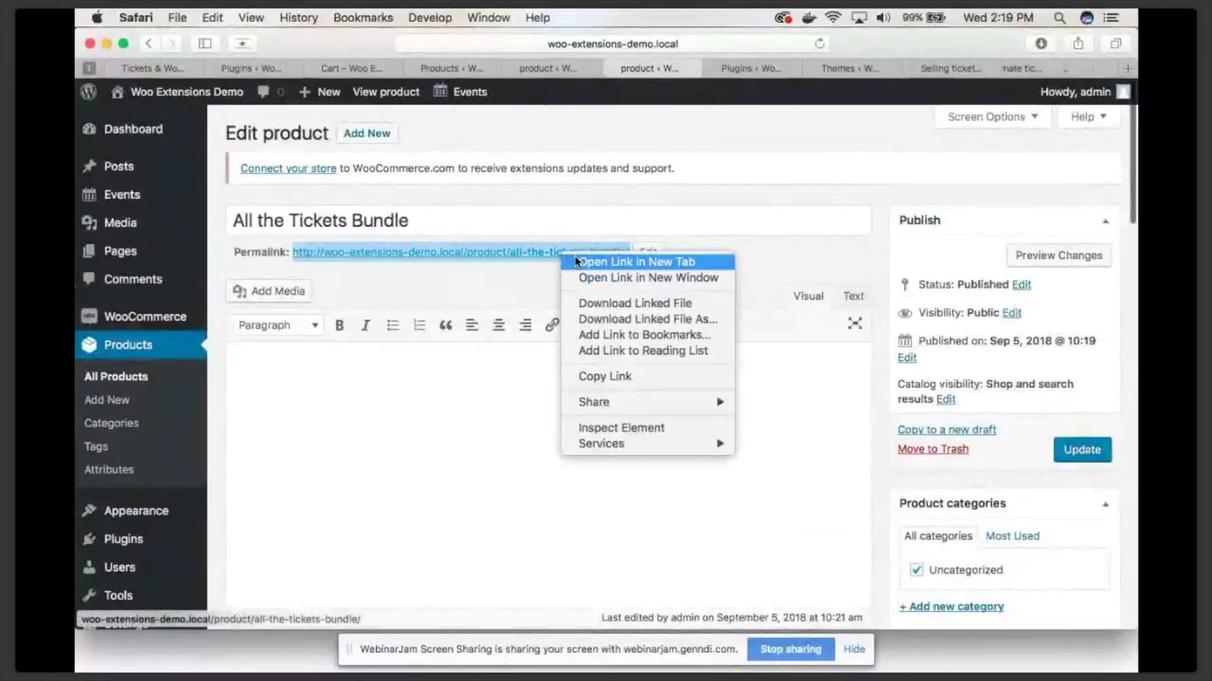
left_click(576, 262)
left_click(708, 71)
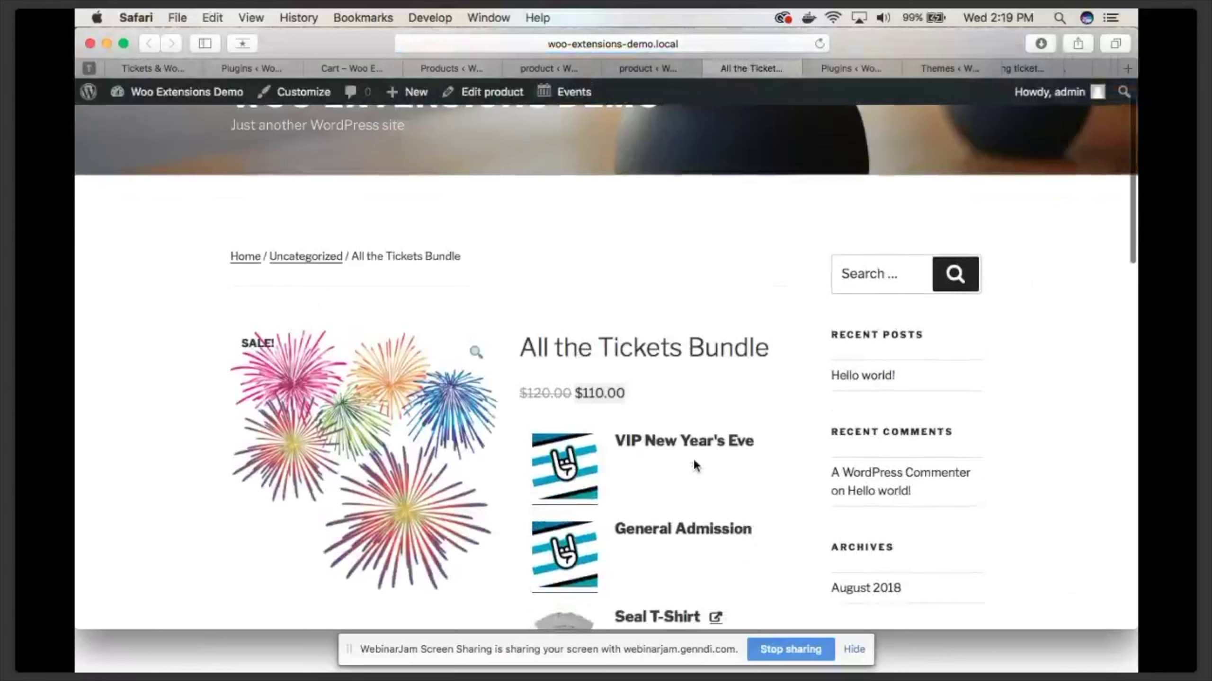
Review the bundle's price and contents on its product page, set the quantity to 2 and add it to the cart
scroll(695, 462, "down", 5)
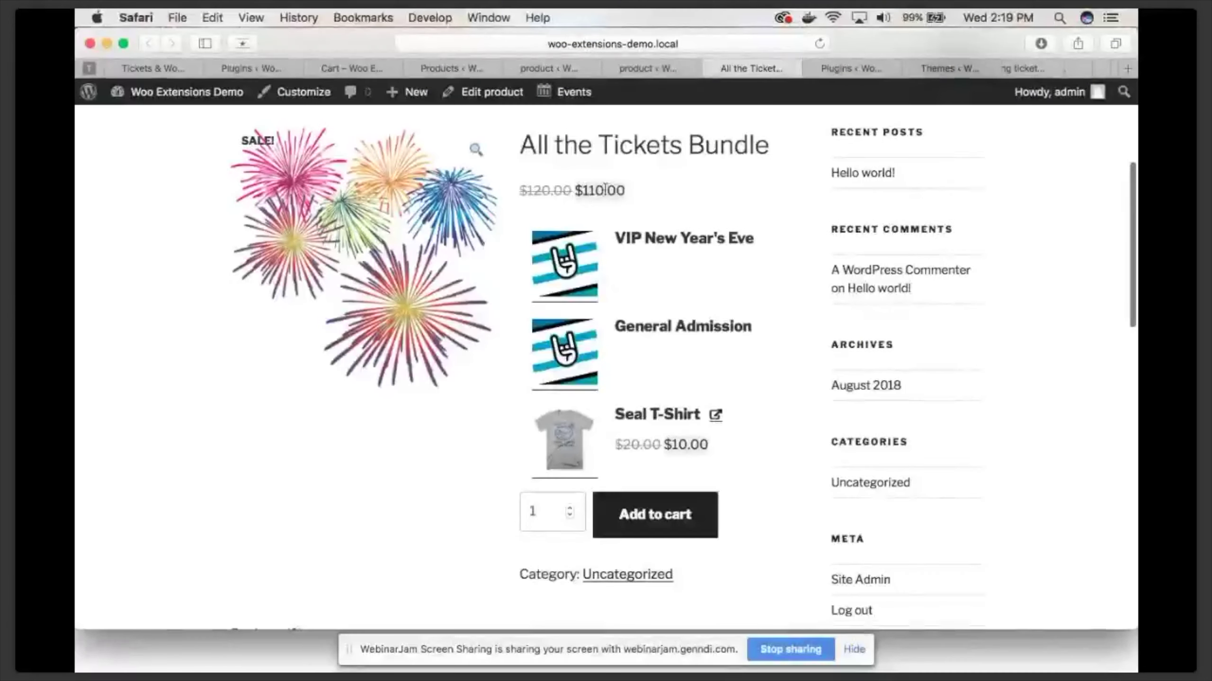
scroll(716, 241, "down", 2)
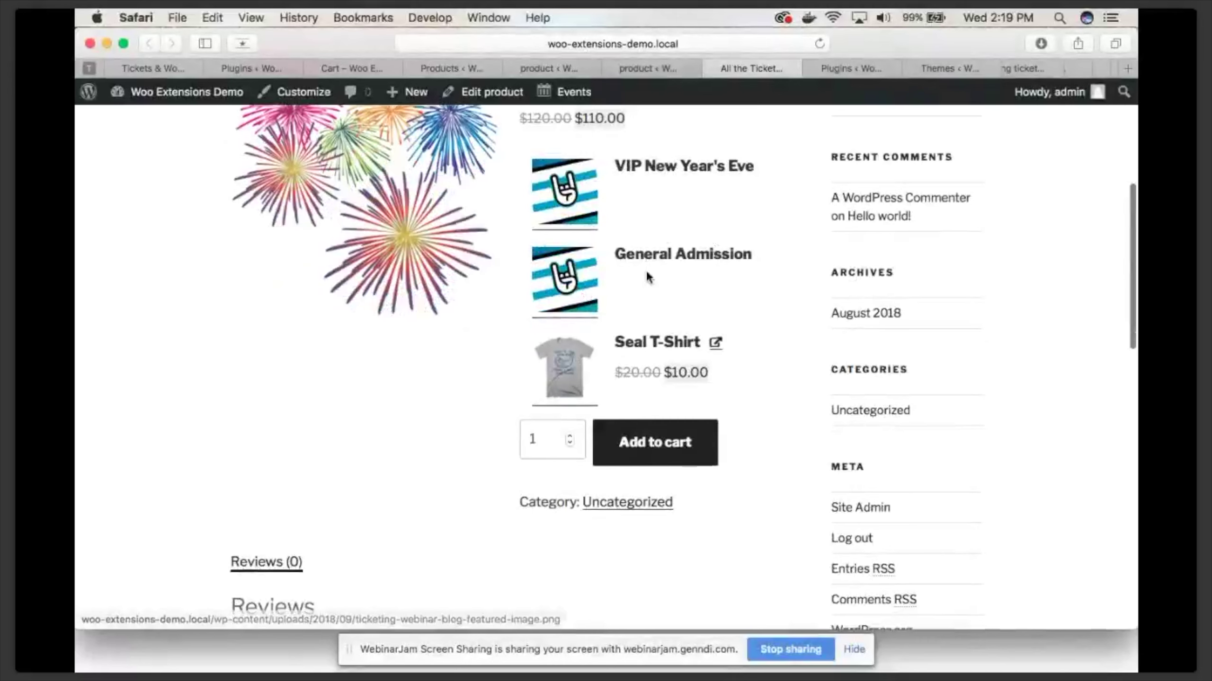
left_click(655, 295)
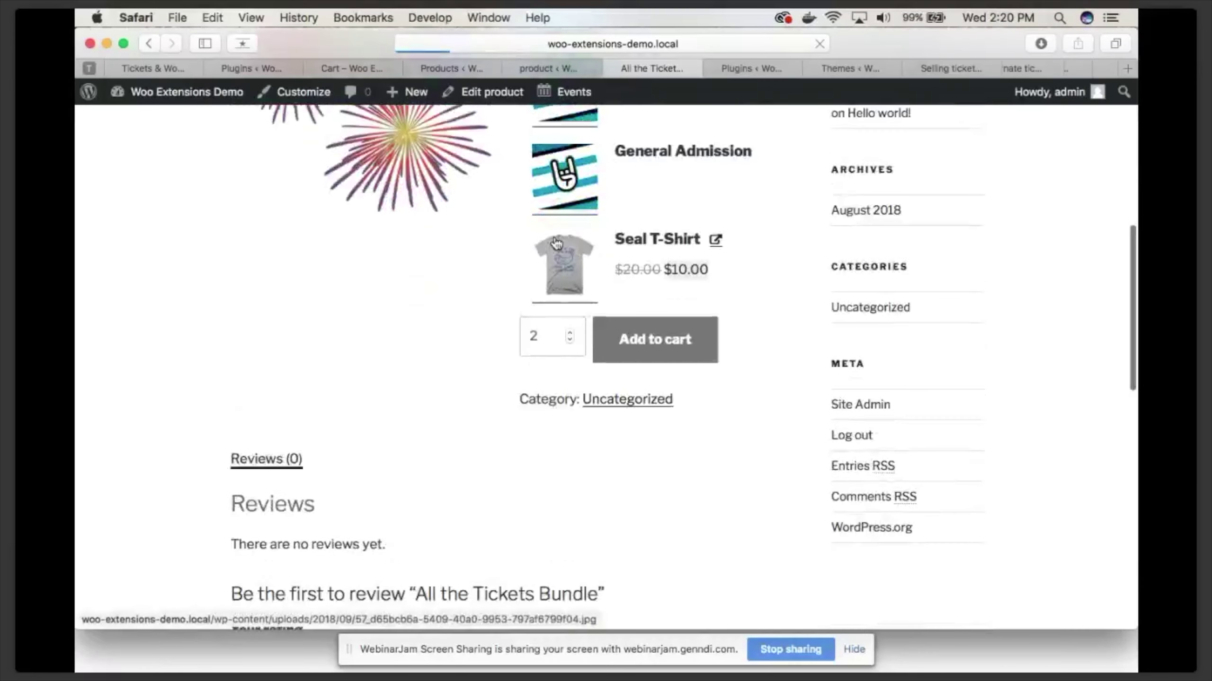
Switch to the installed plugins list and deactivate WooCommerce Product Bundles
scroll(555, 243, "up", 5)
left_click(277, 71)
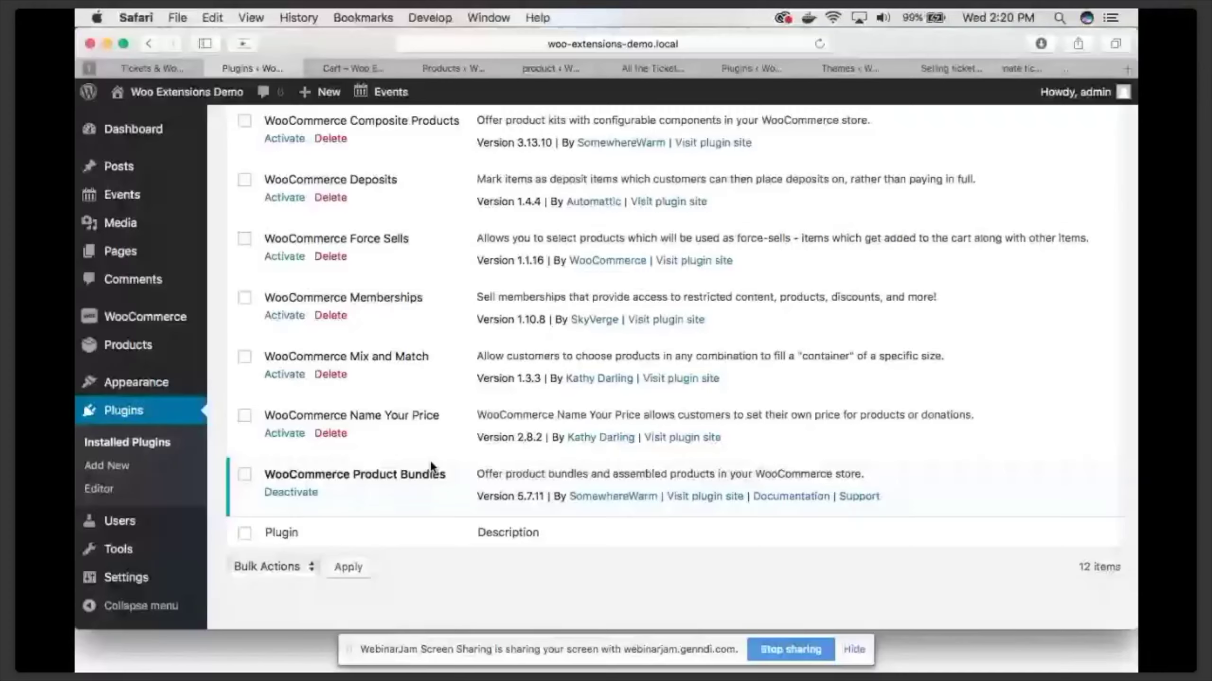
scroll(374, 256, "up", 3)
scroll(365, 270, "down", 1)
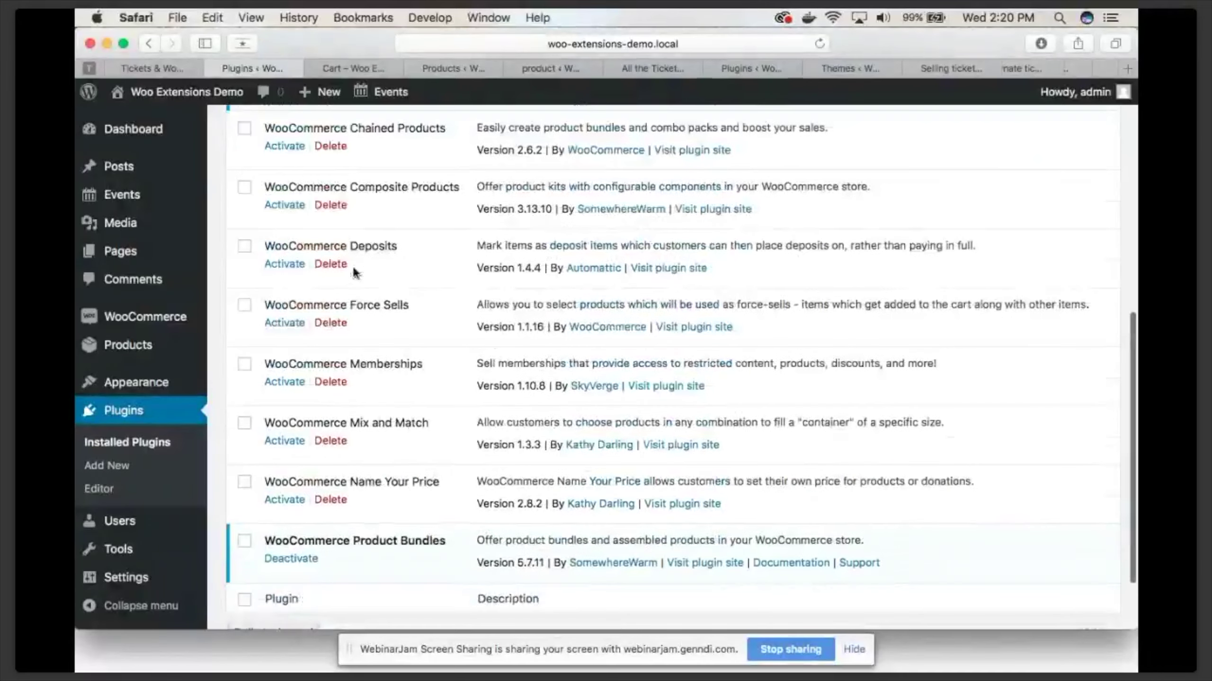
left_click(293, 562)
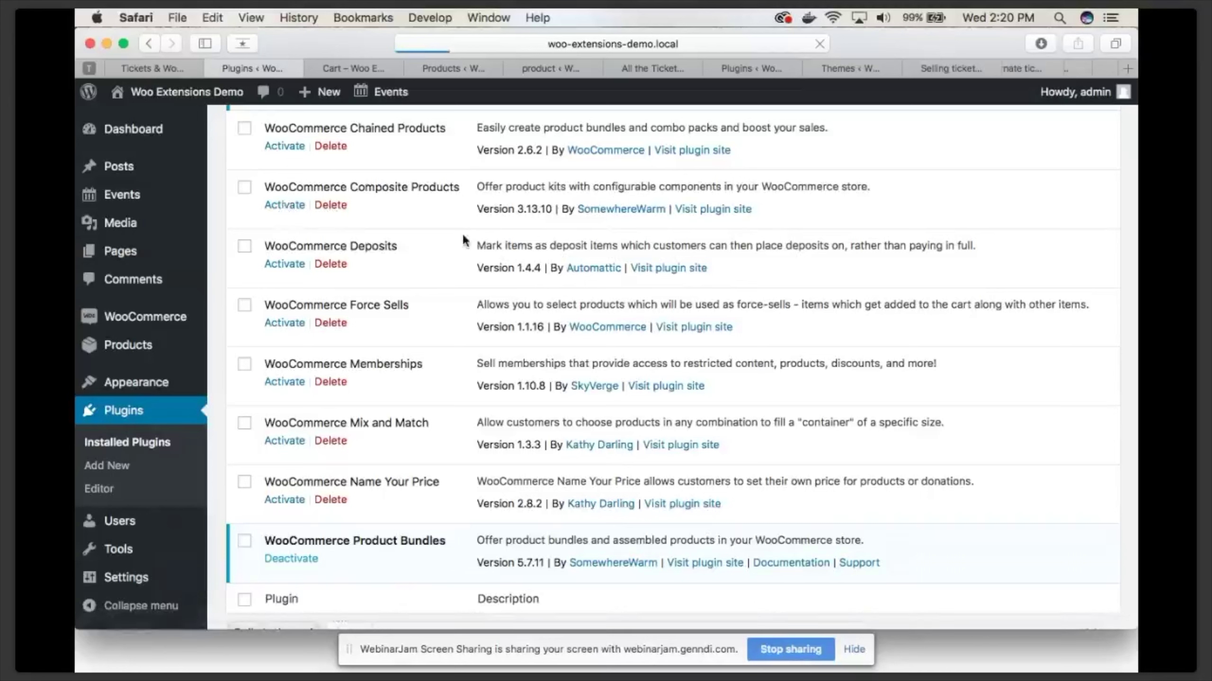
scroll(463, 241, "down", 1)
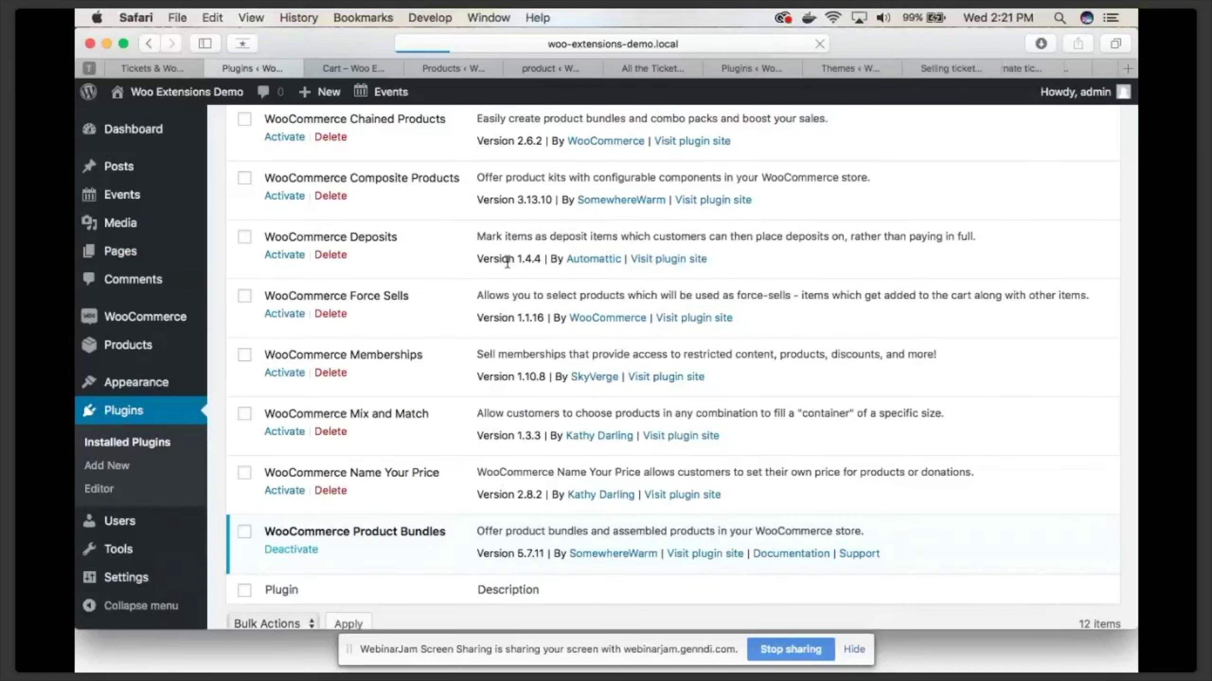
scroll(482, 262, "up", 1)
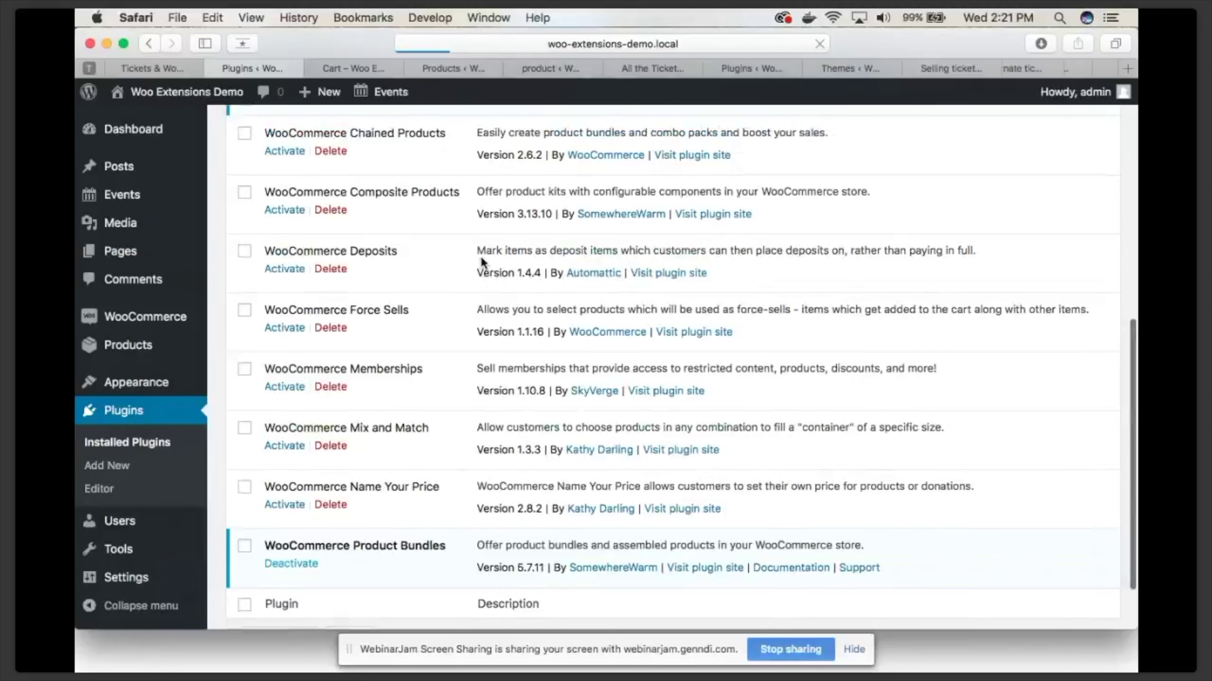
scroll(480, 254, "up", 2)
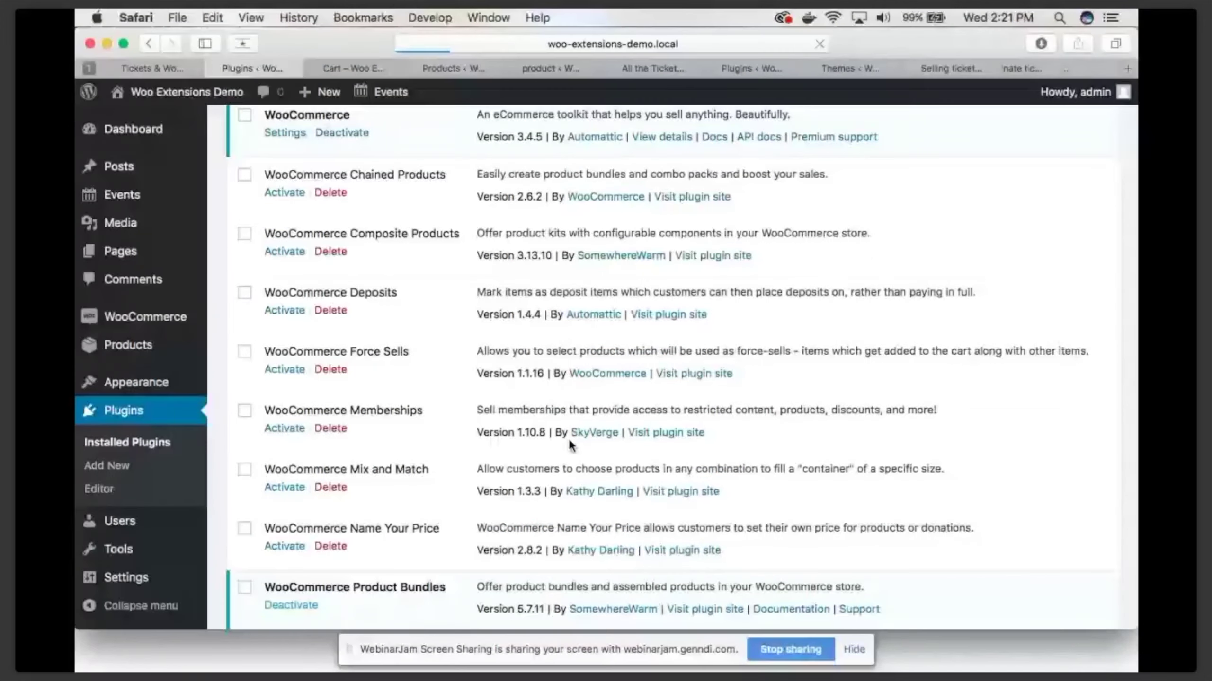
Open Composite Product for editing from the products list in a new tab and switch to it
left_click(452, 69)
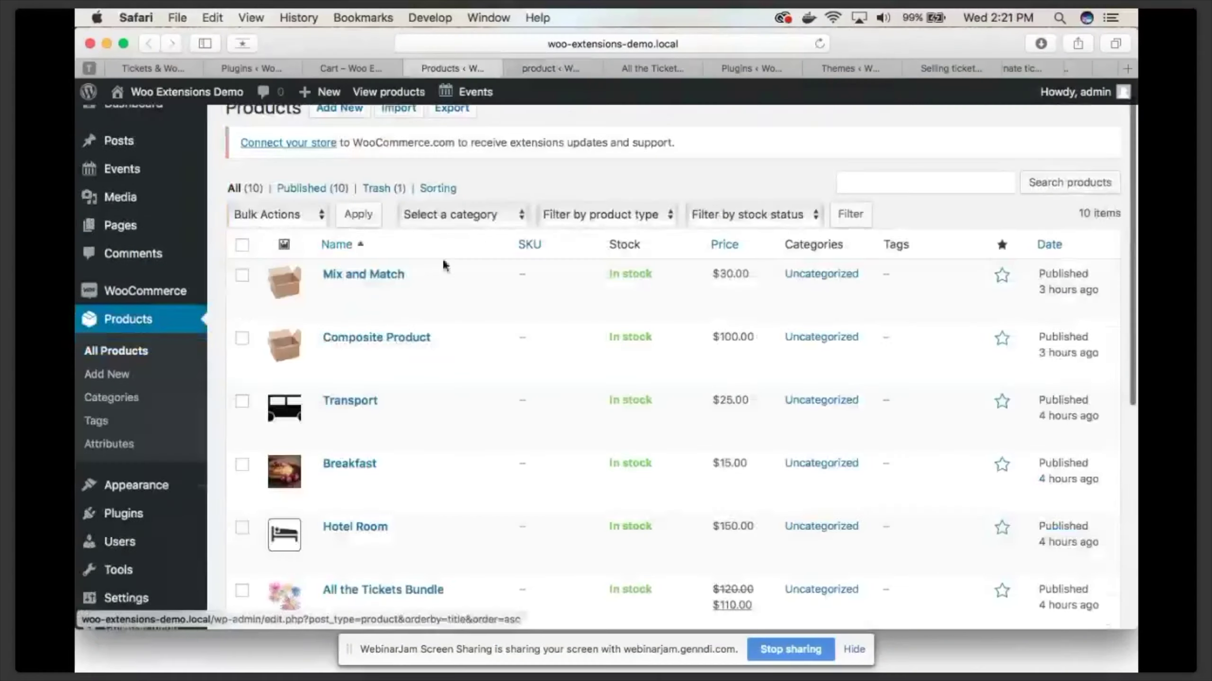
right_click(387, 344)
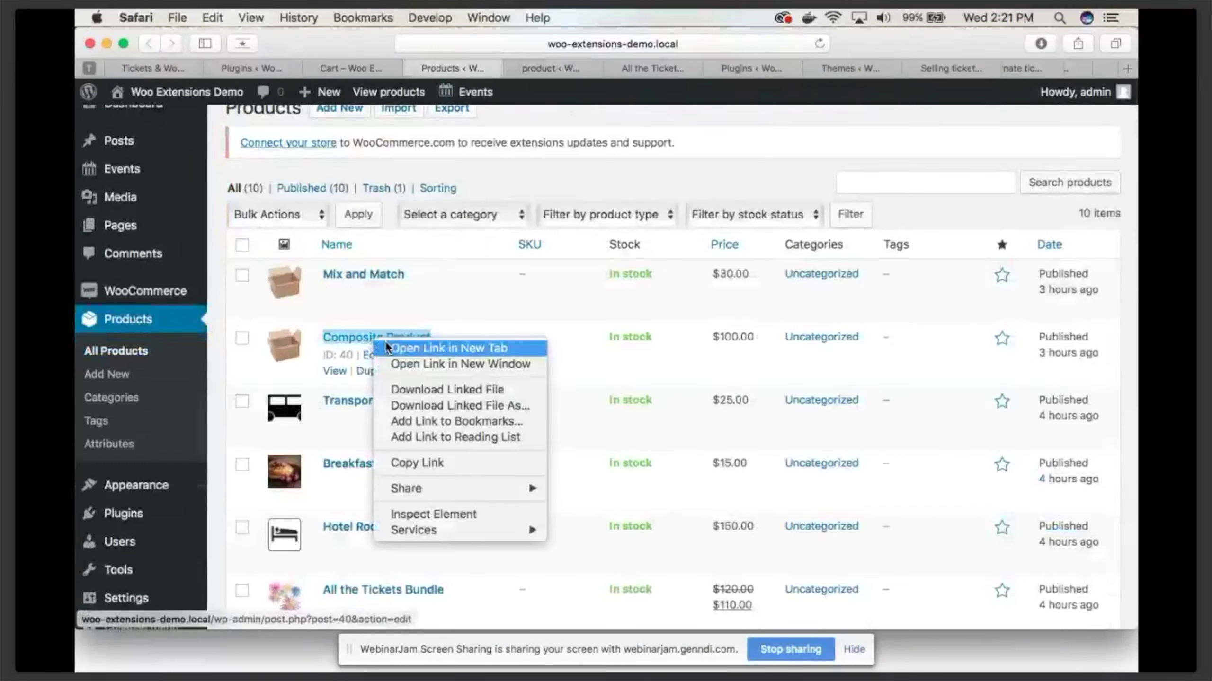
left_click(388, 348)
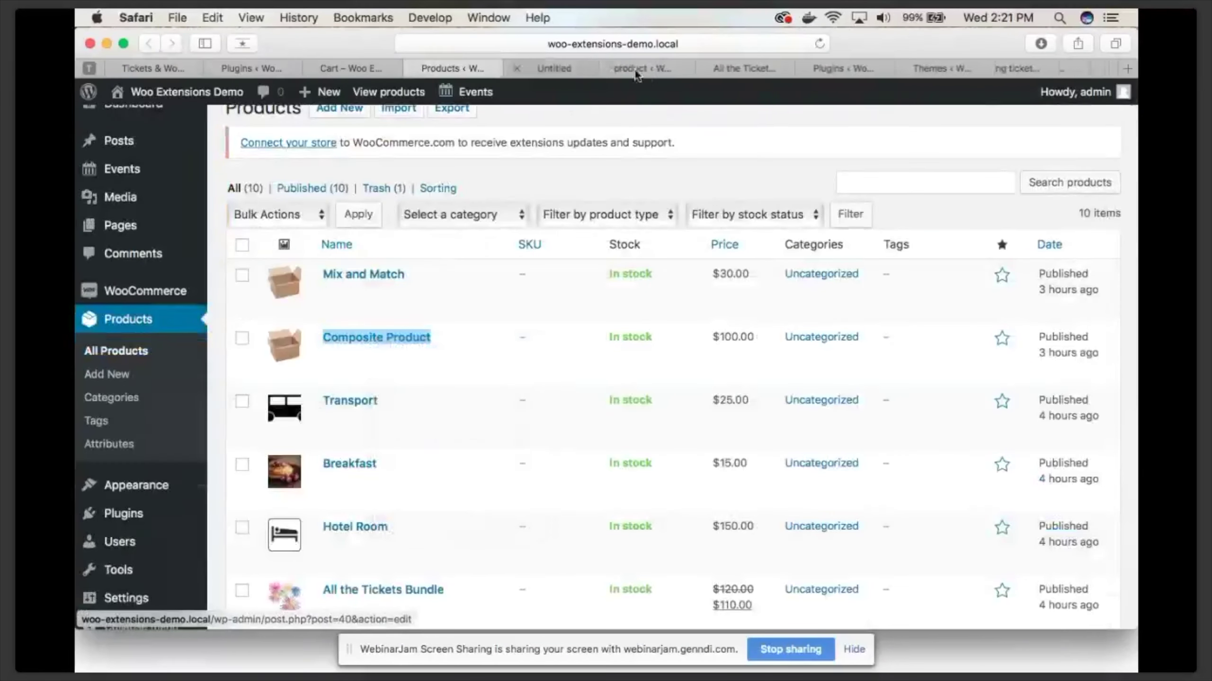
left_click(568, 67)
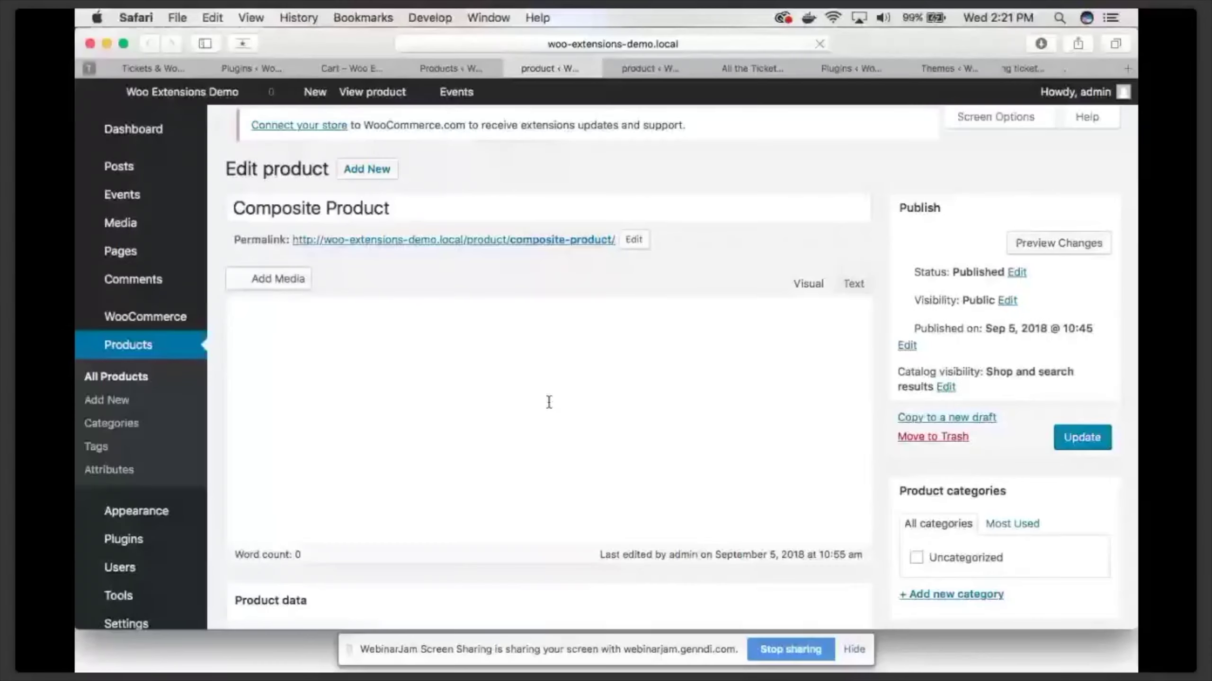
Review the Components settings in Composite Product's product data, including the layout, Catalog Price choices and the Edit in cart option
scroll(520, 392, "down", 8)
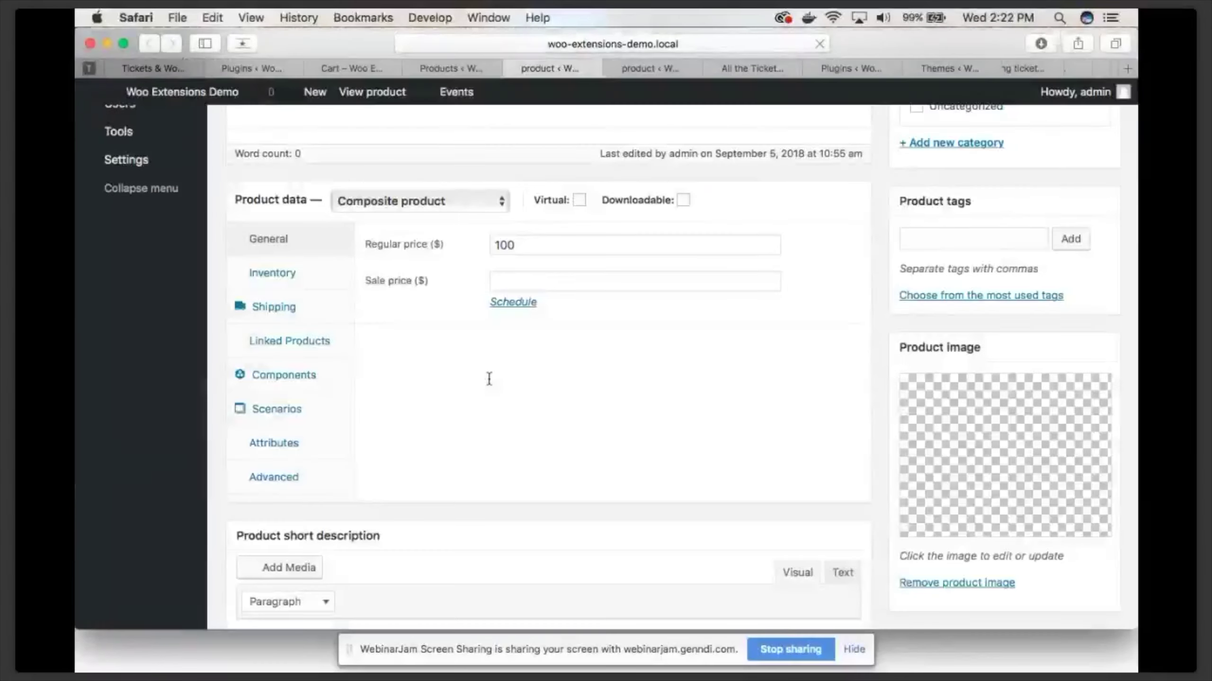
scroll(489, 379, "down", 1)
left_click(289, 329)
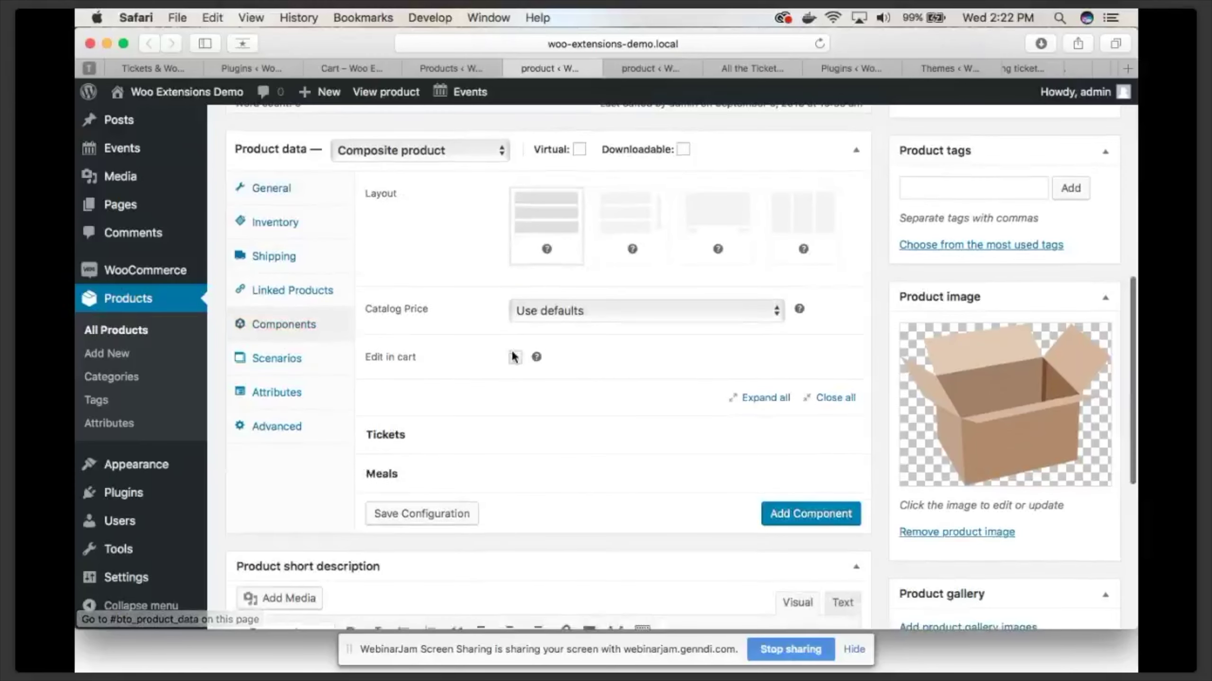
scroll(549, 279, "up", 1)
scroll(556, 279, "down", 2)
left_click(559, 279)
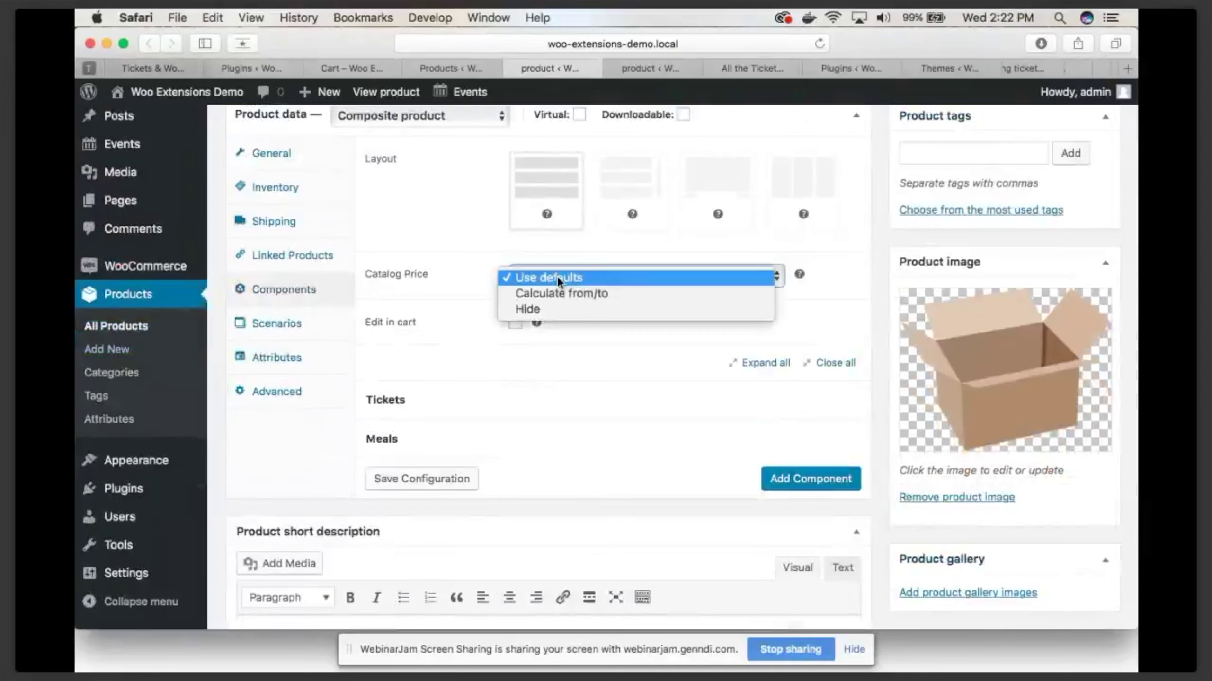
left_click(549, 277)
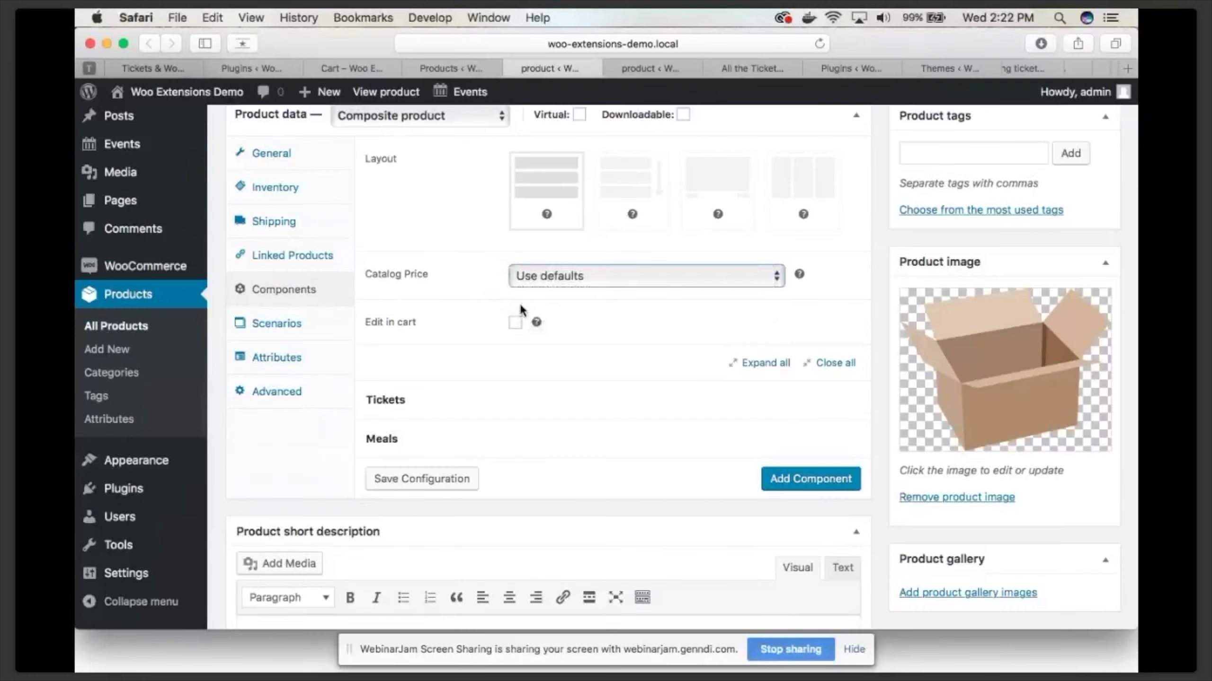
scroll(521, 310, "down", 1)
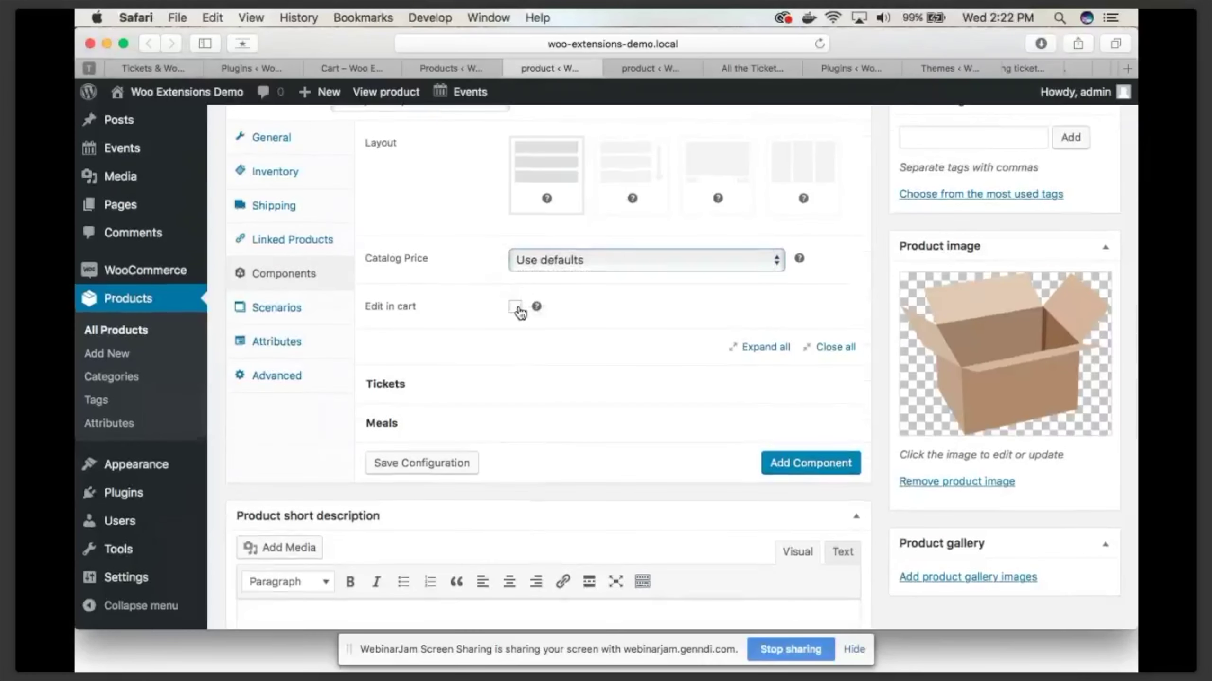
scroll(570, 322, "down", 2)
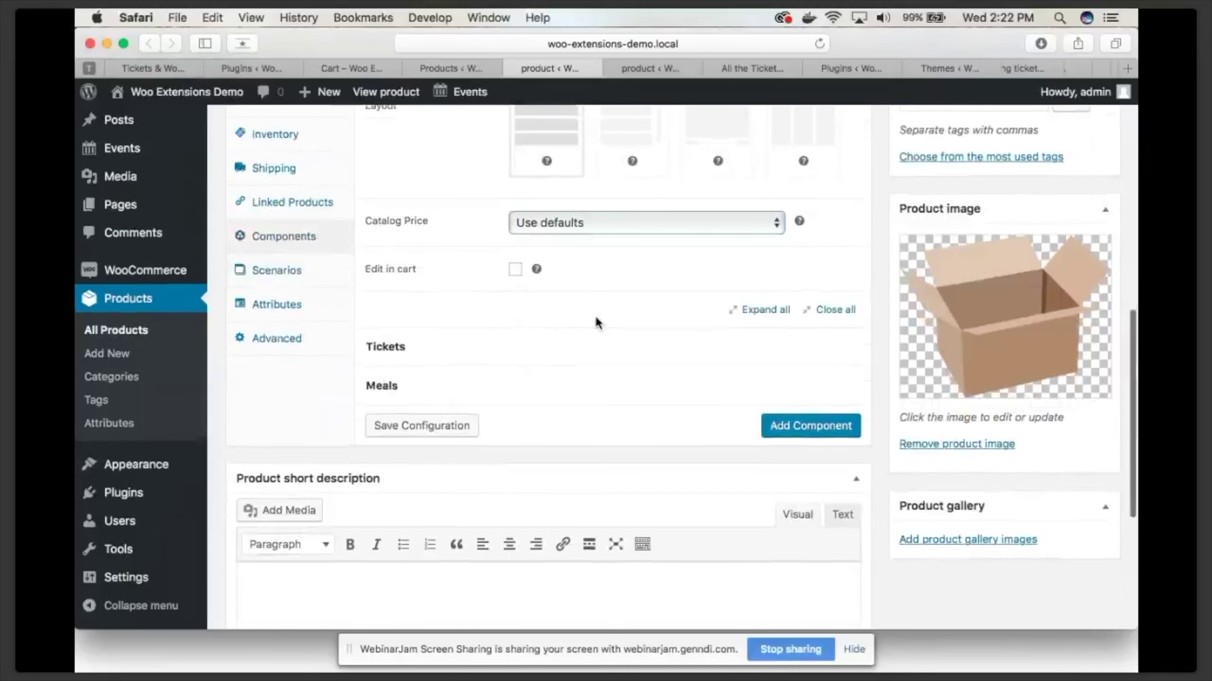
Expand the Tickets component and review its basic settings, from component options and default option to quantities, pricing and options style
left_click(593, 345)
scroll(593, 344, "down", 5)
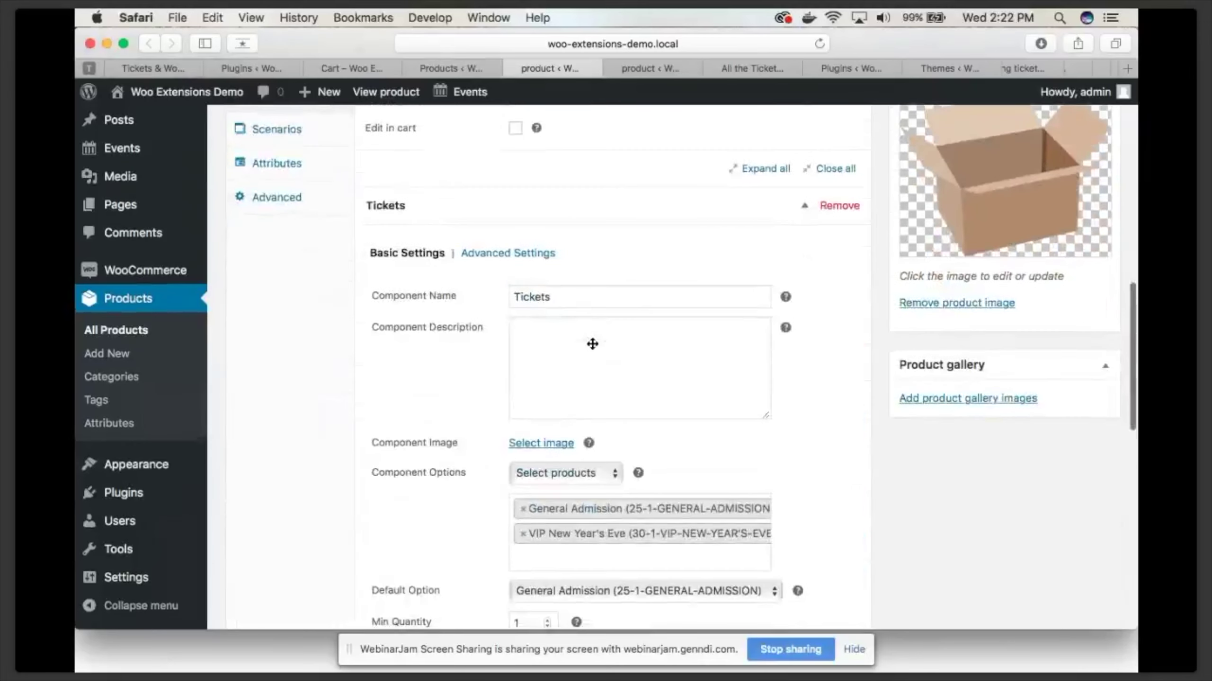
scroll(524, 286, "down", 3)
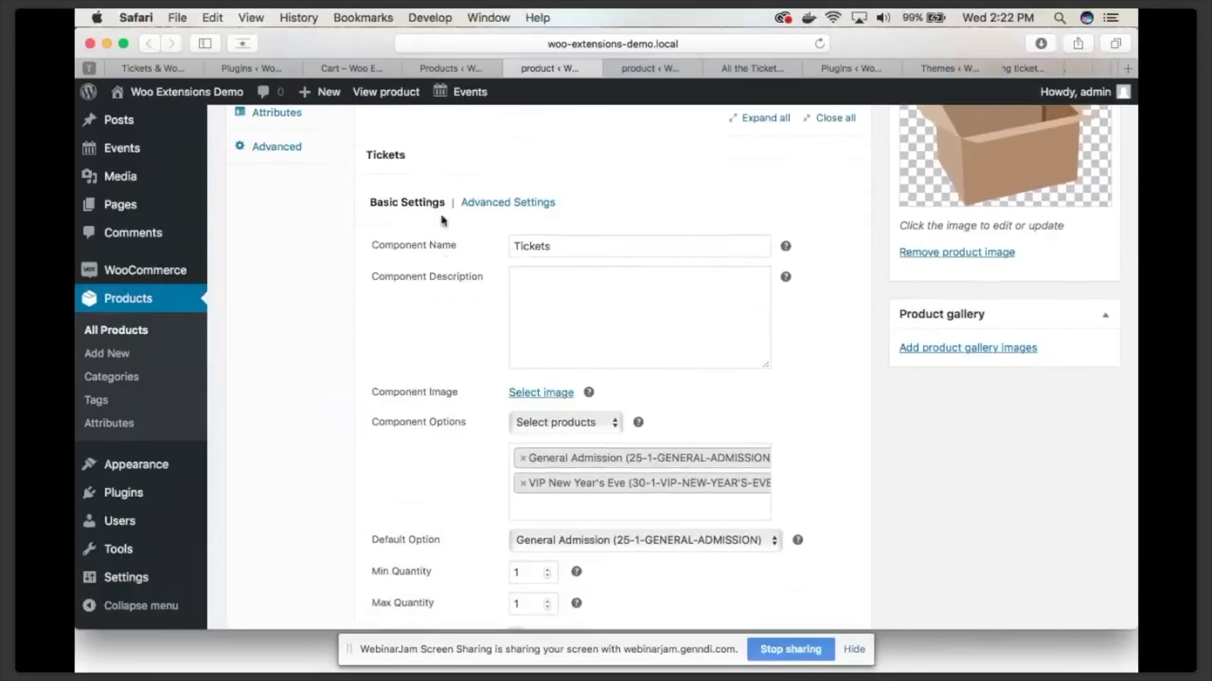
scroll(695, 444, "down", 10)
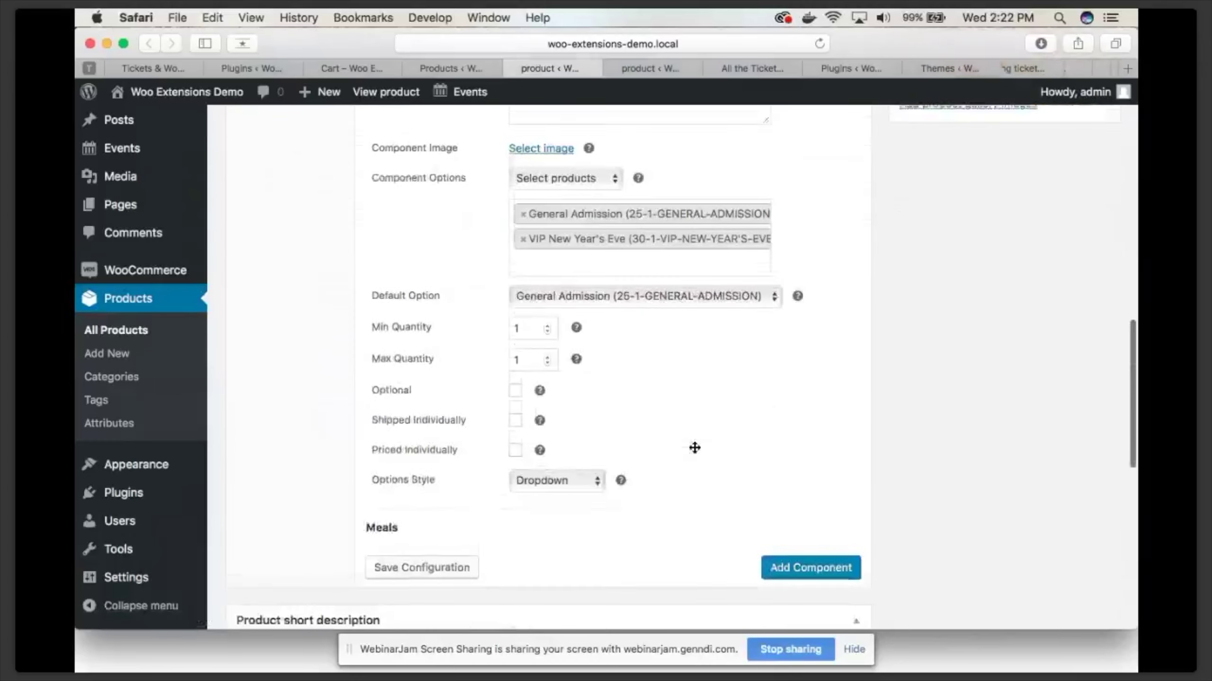
scroll(563, 210, "up", 6)
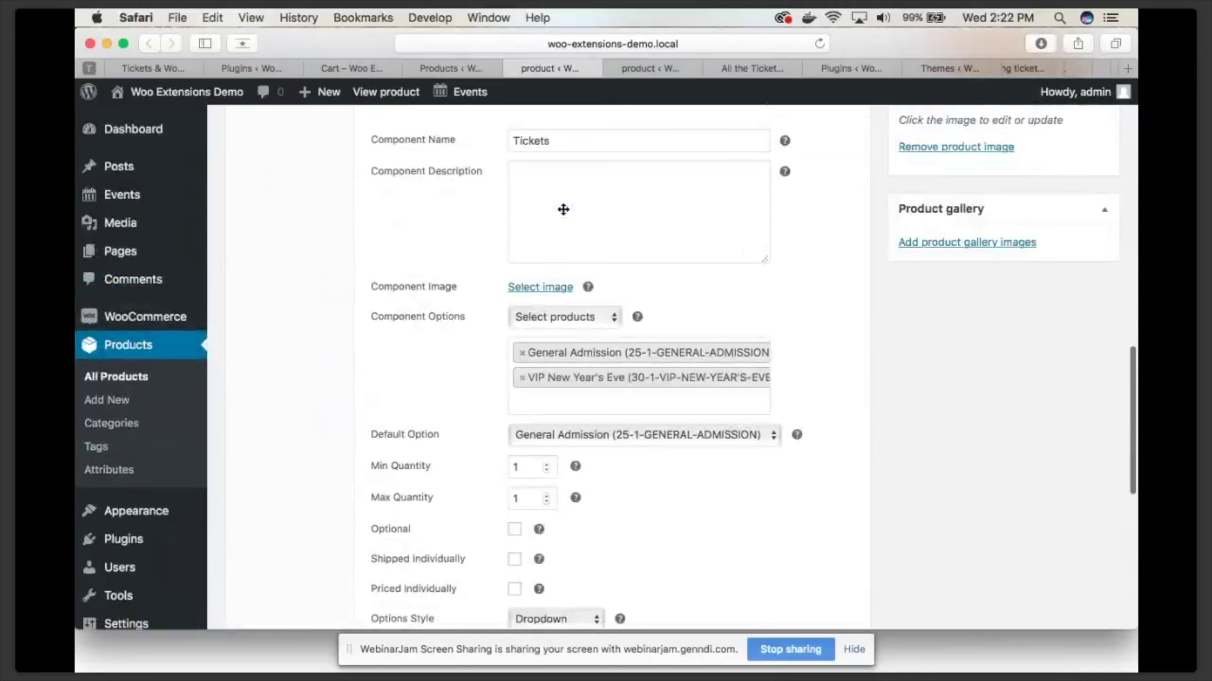
scroll(563, 209, "down", 13)
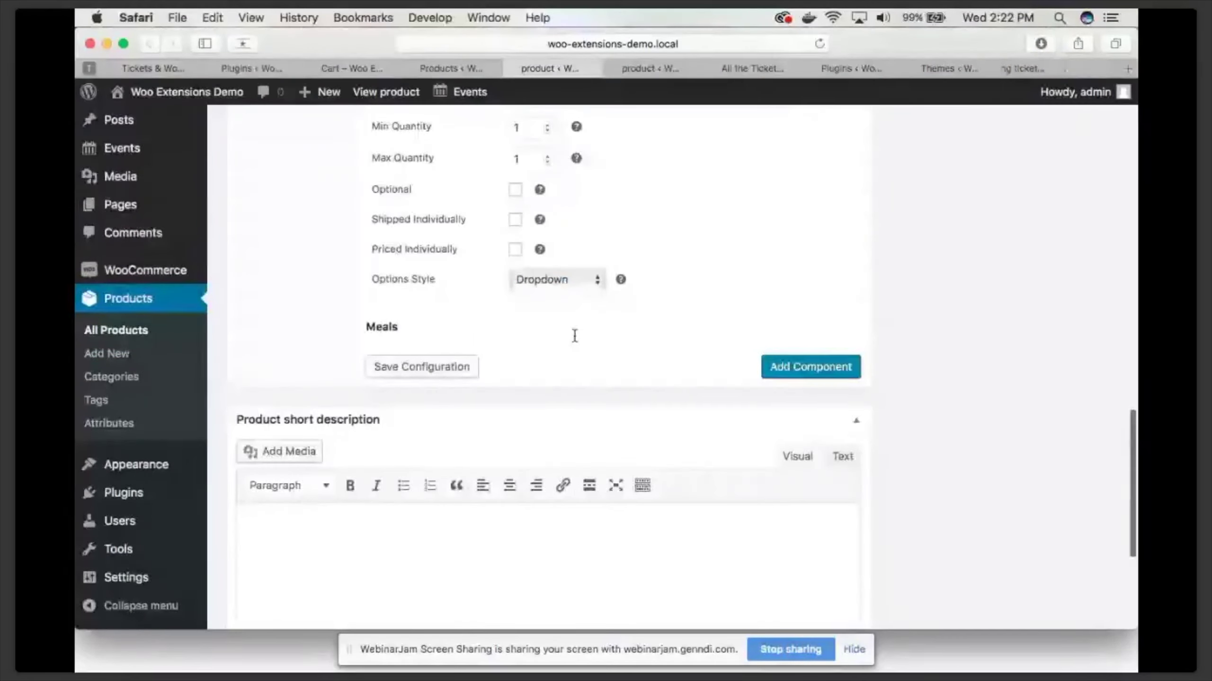
scroll(575, 336, "up", 7)
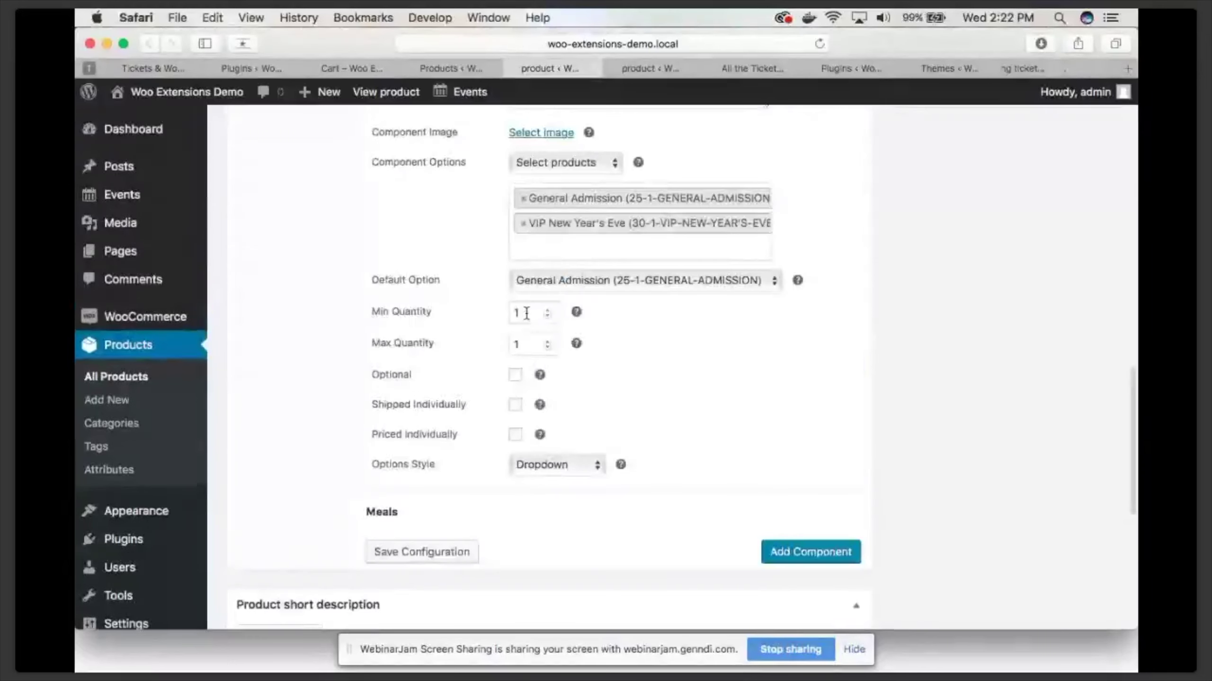
scroll(522, 391, "down", 2)
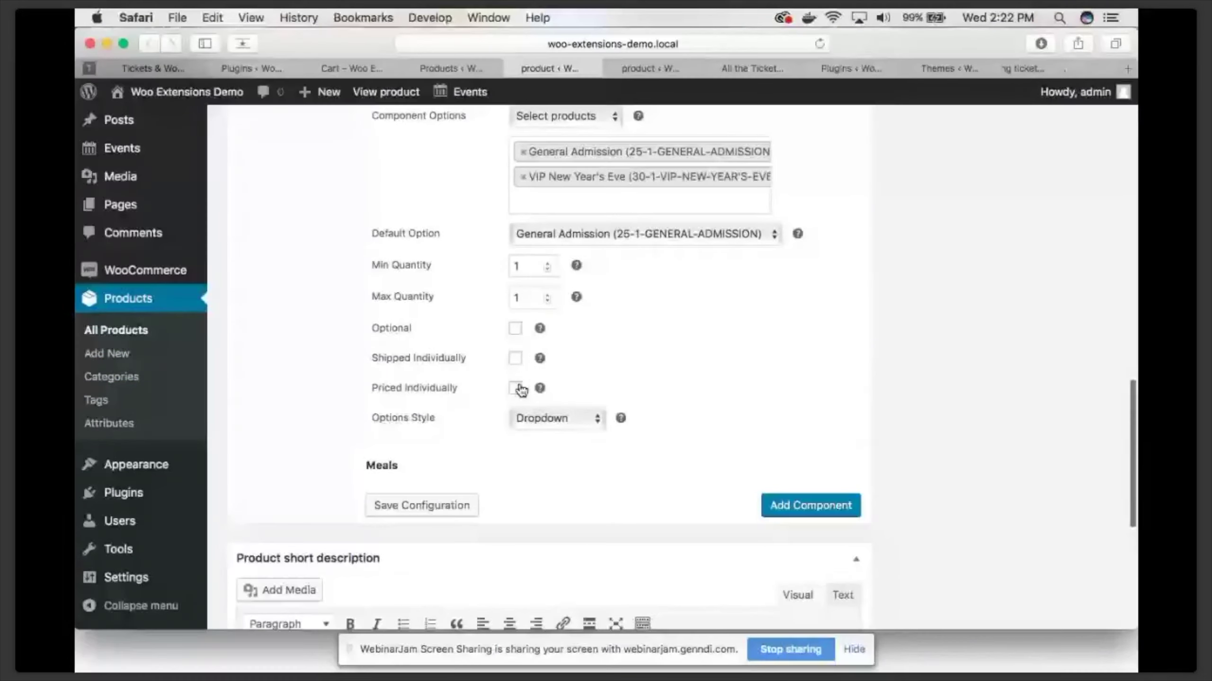
scroll(522, 390, "down", 6)
Expand the Meals component and review its component options, default option and quantity settings
mouse_move(807, 329)
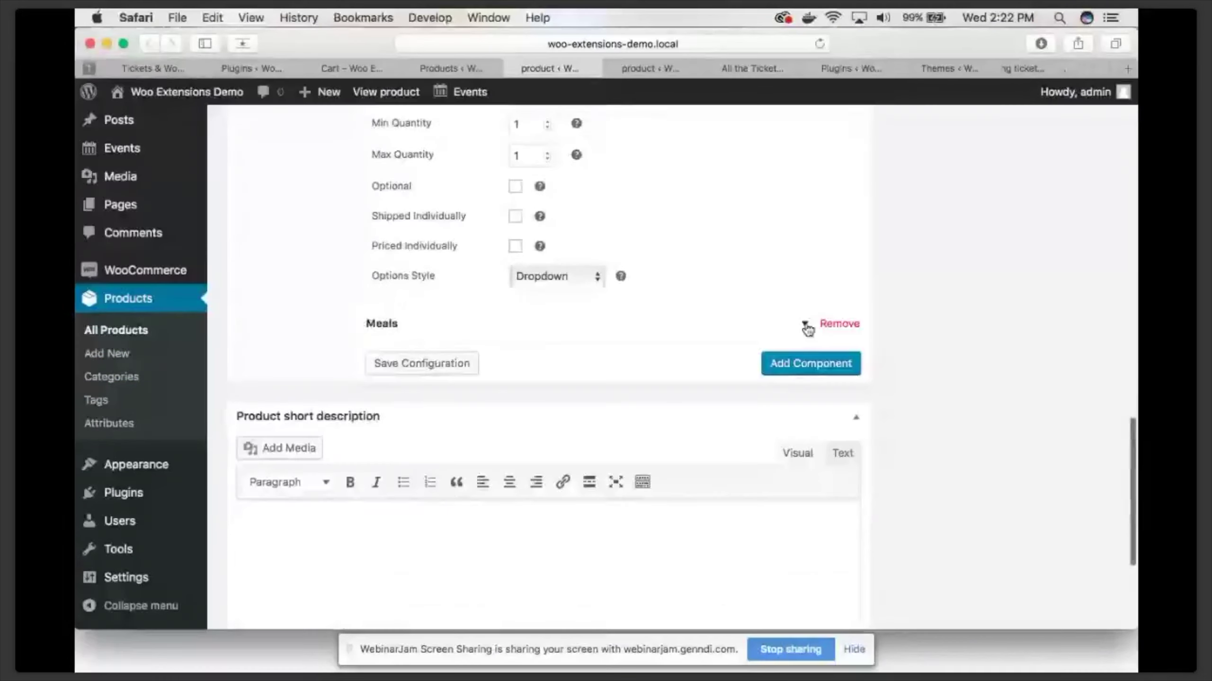
left_click(806, 327)
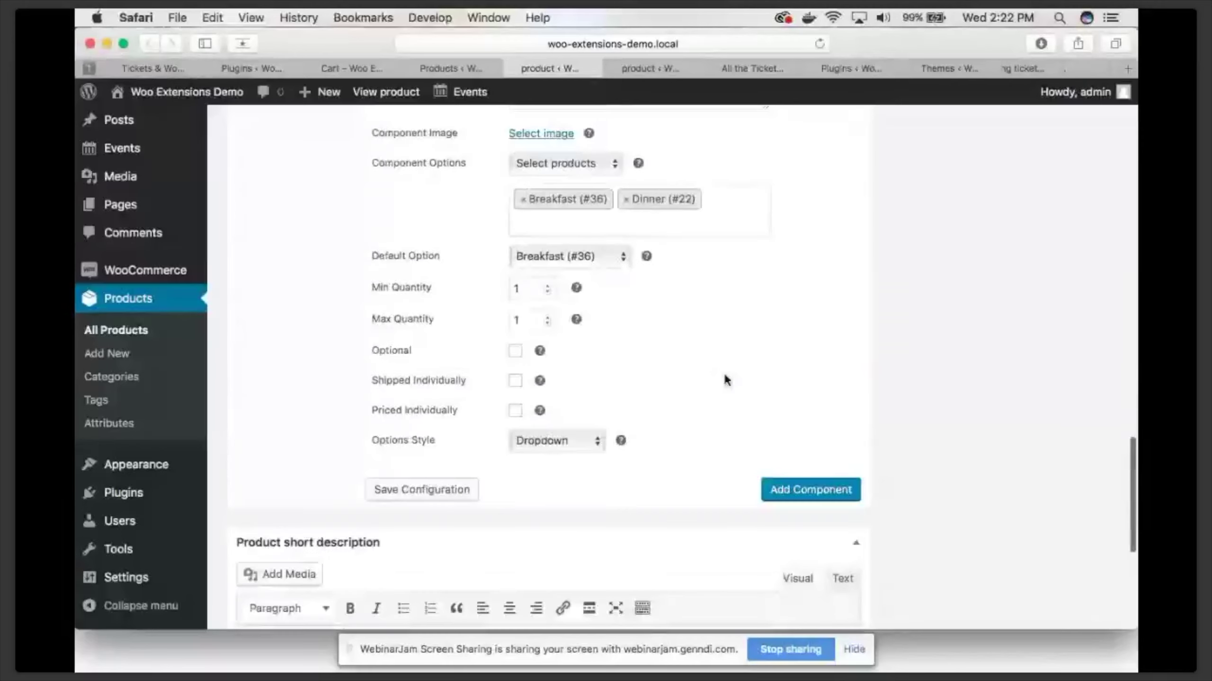
scroll(724, 378, "up", 2)
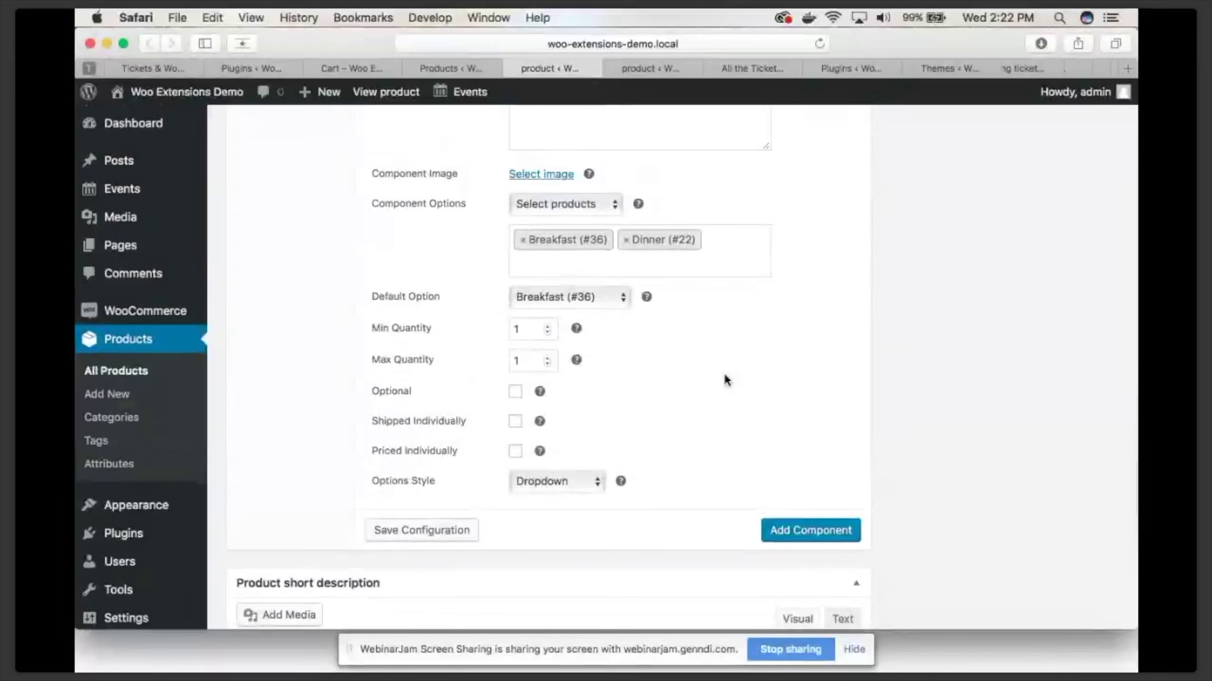
scroll(725, 380, "up", 2)
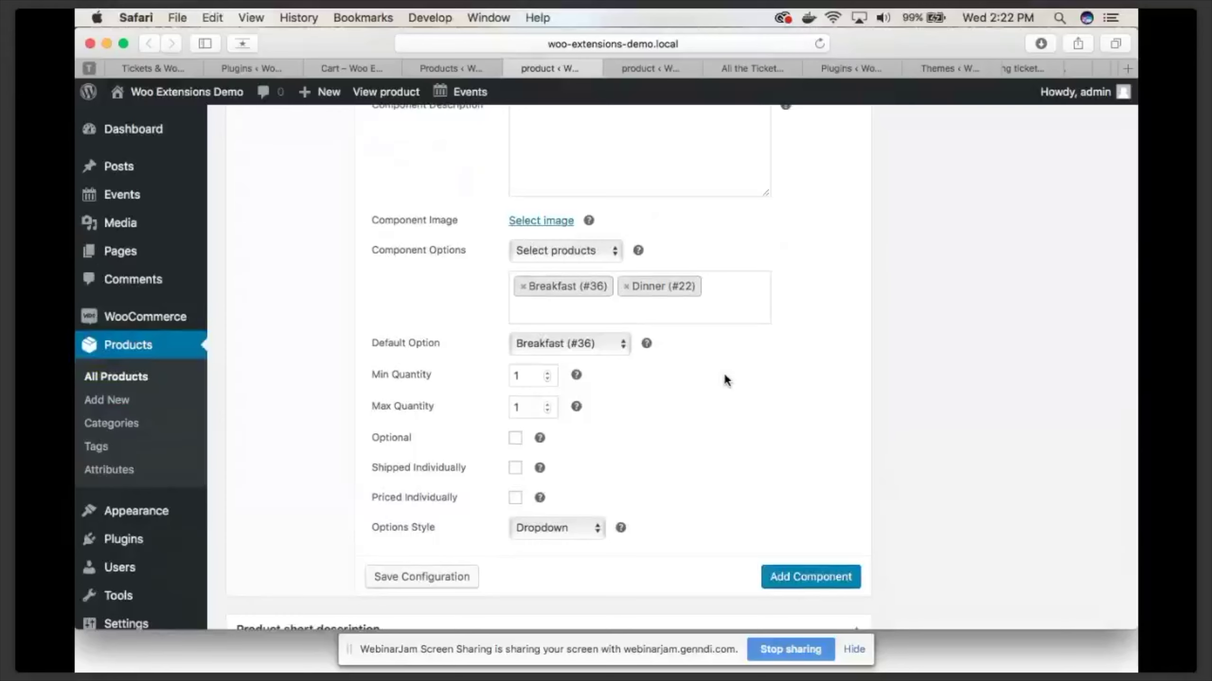
Open the public product page of Composite Product in a new tab from its permalink and switch to it
scroll(724, 381, "up", 15)
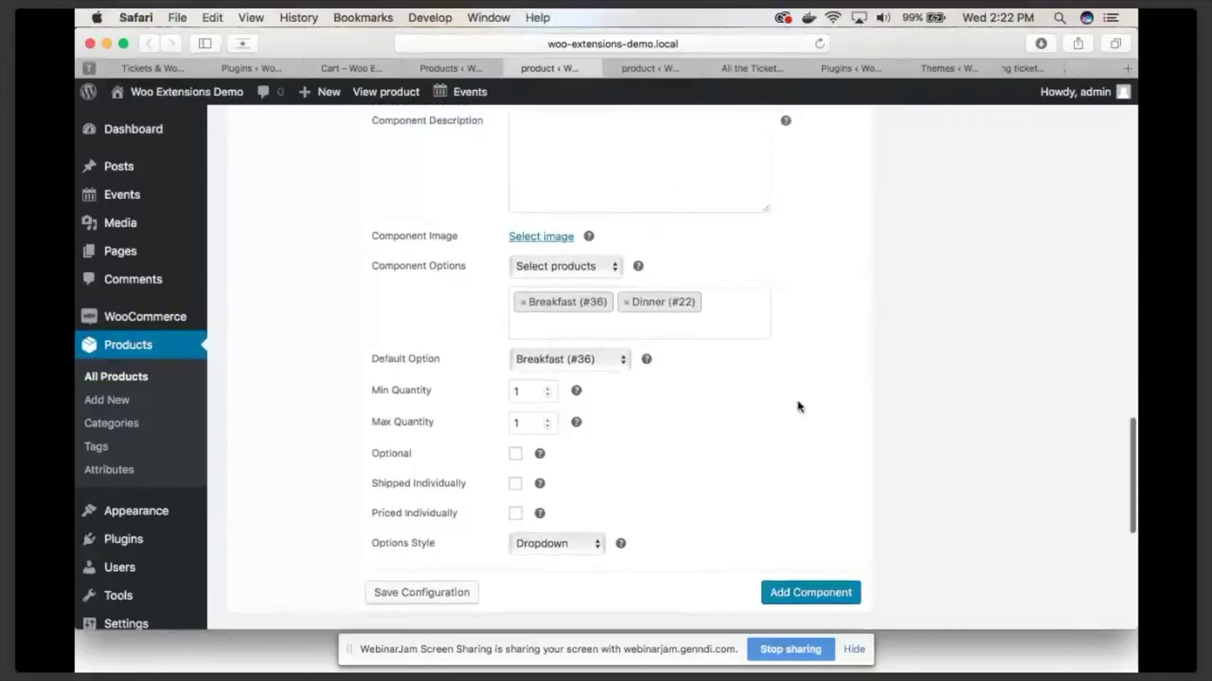
right_click(564, 253)
left_click(592, 261)
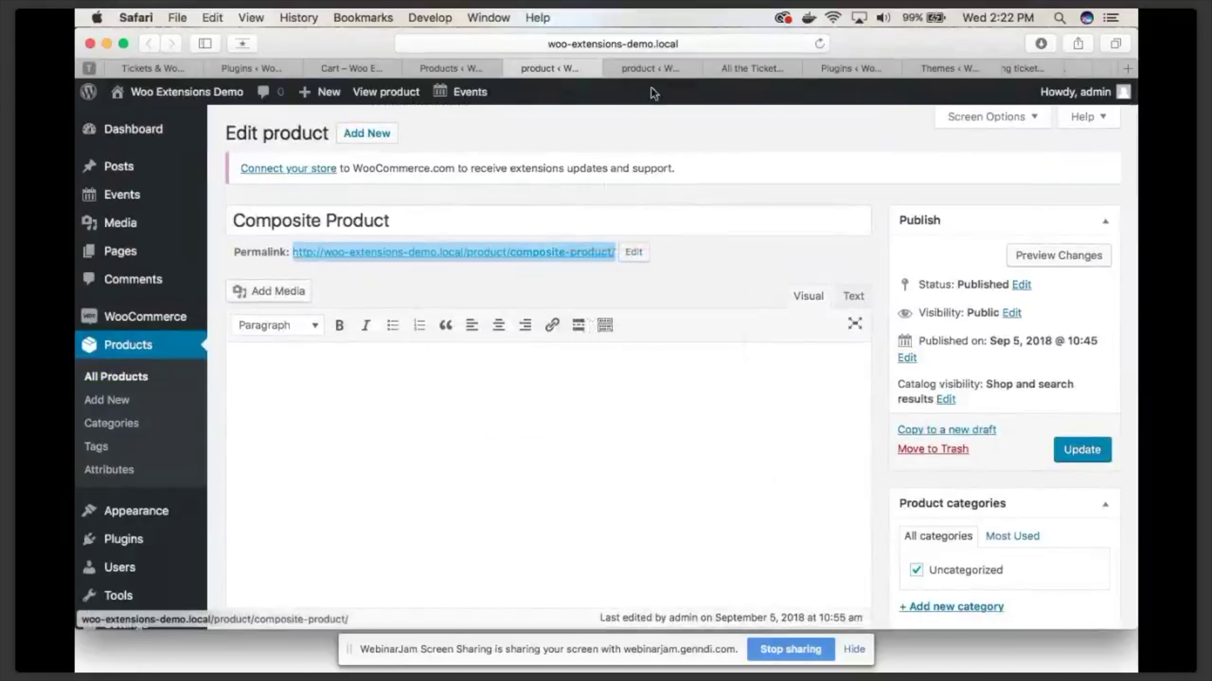
left_click(646, 73)
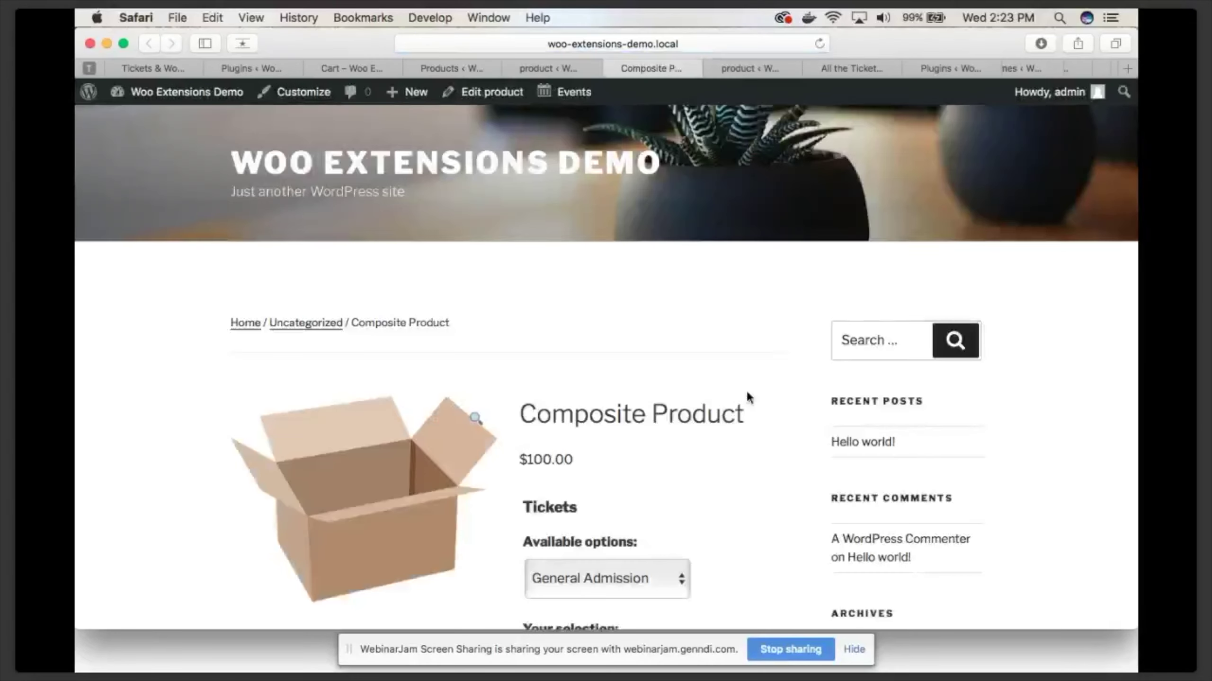
Choose VIP New Year's Eve as the Tickets option on the public Composite Product page
scroll(745, 396, "down", 5)
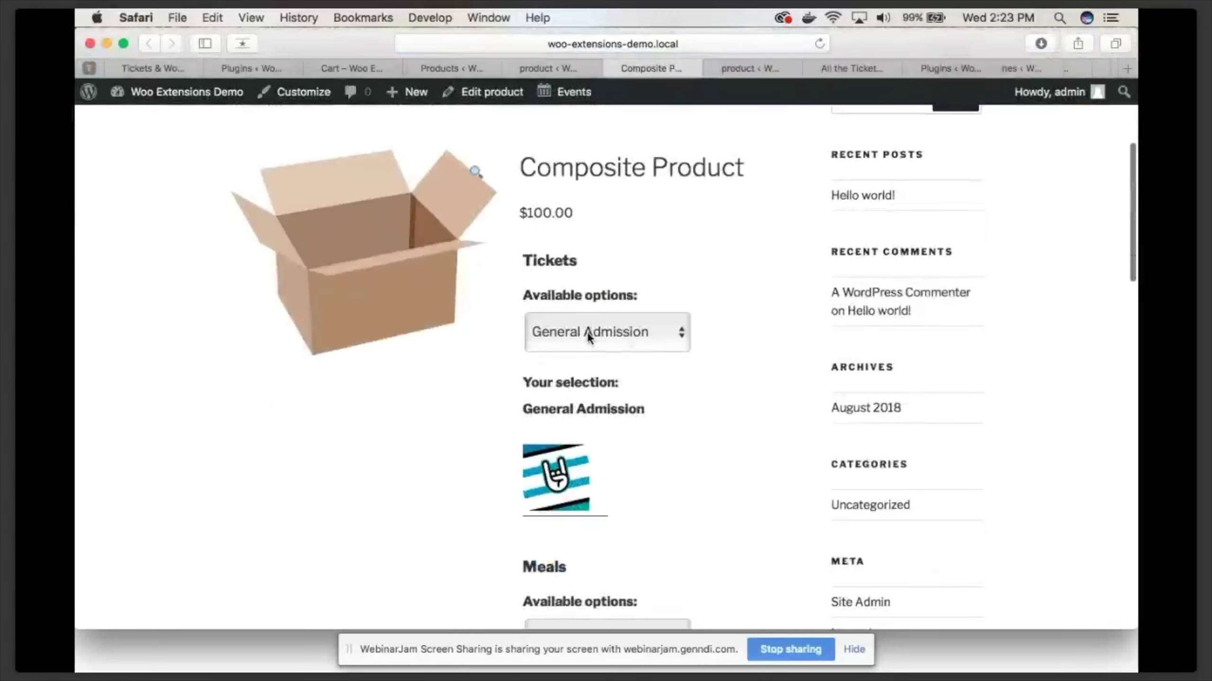
left_click(587, 333)
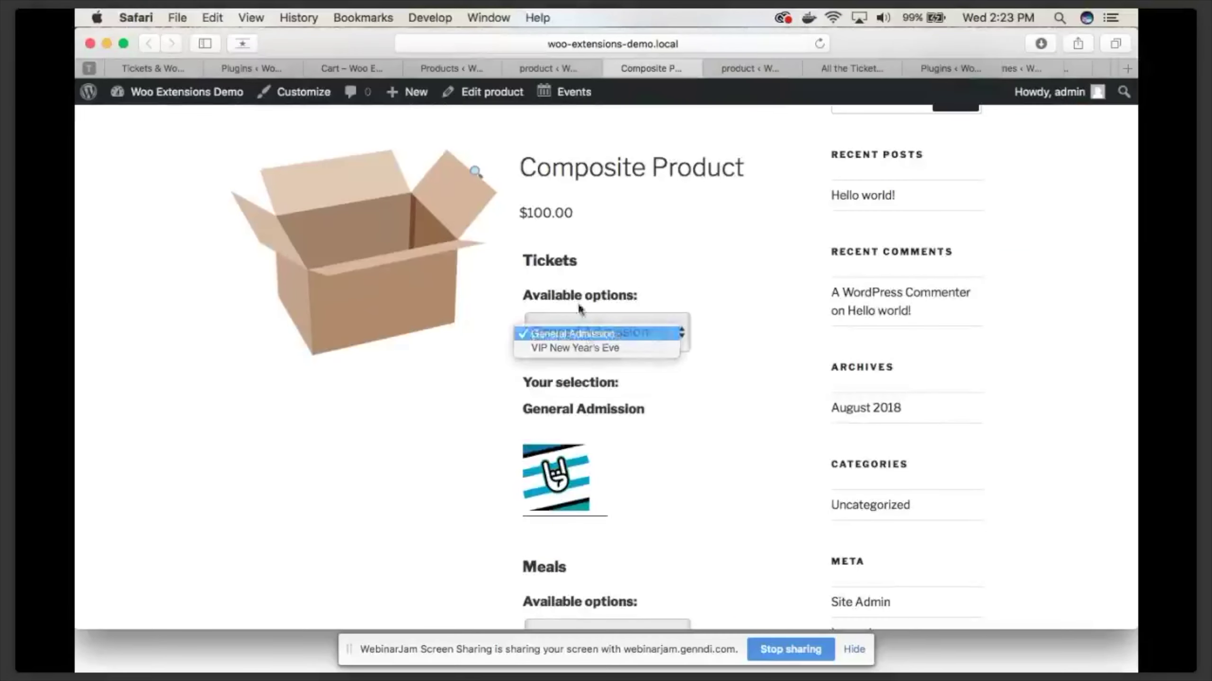
left_click(580, 333)
left_click_drag(524, 262, 577, 264)
left_click(580, 317)
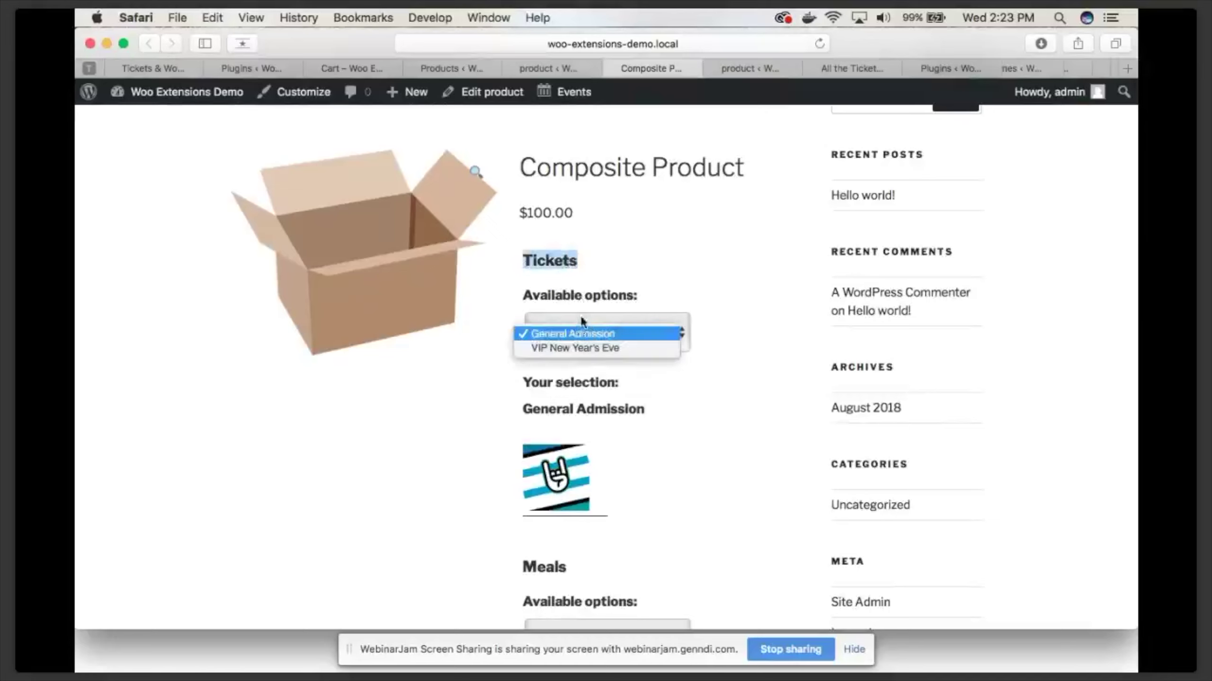
left_click(625, 348)
Choose Dinner as the Meals option for the composite product
scroll(561, 281, "down", 8)
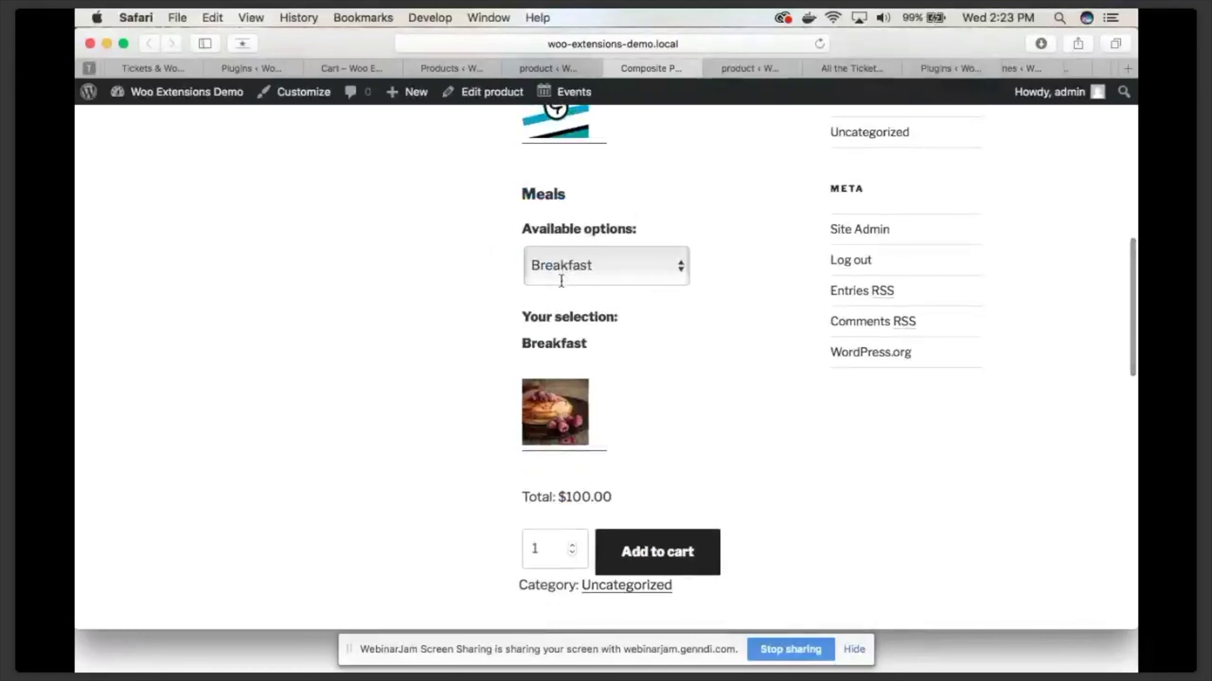
left_click_drag(522, 194, 558, 195)
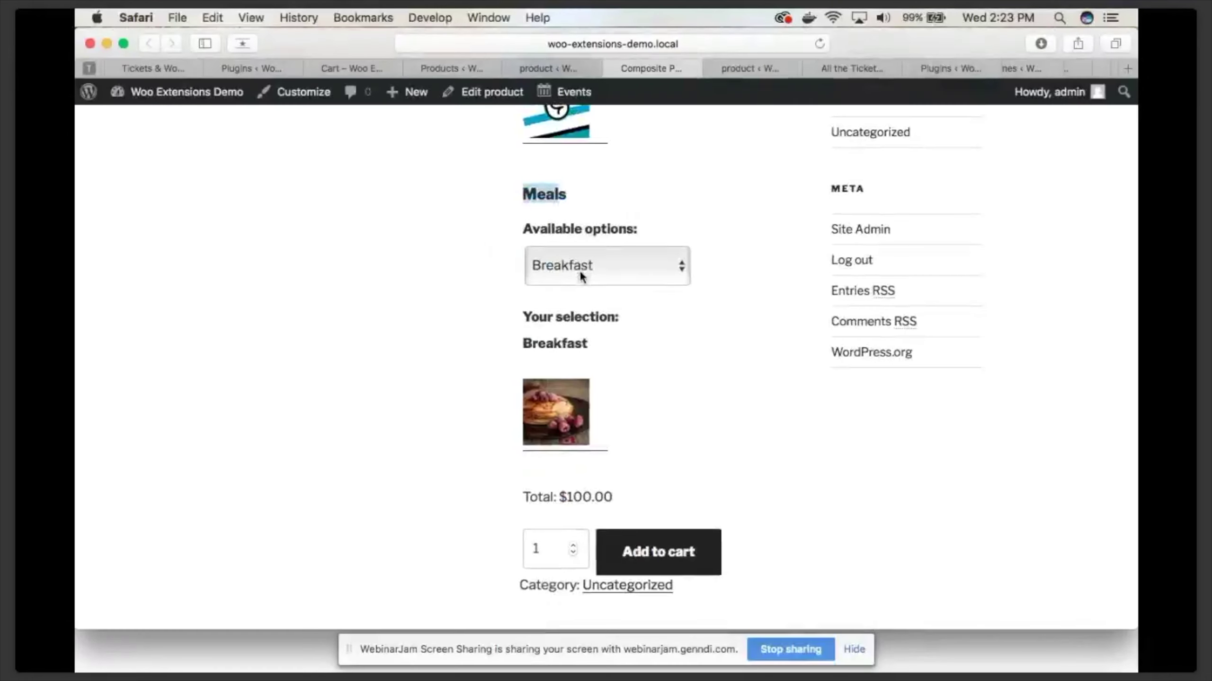
left_click(573, 272)
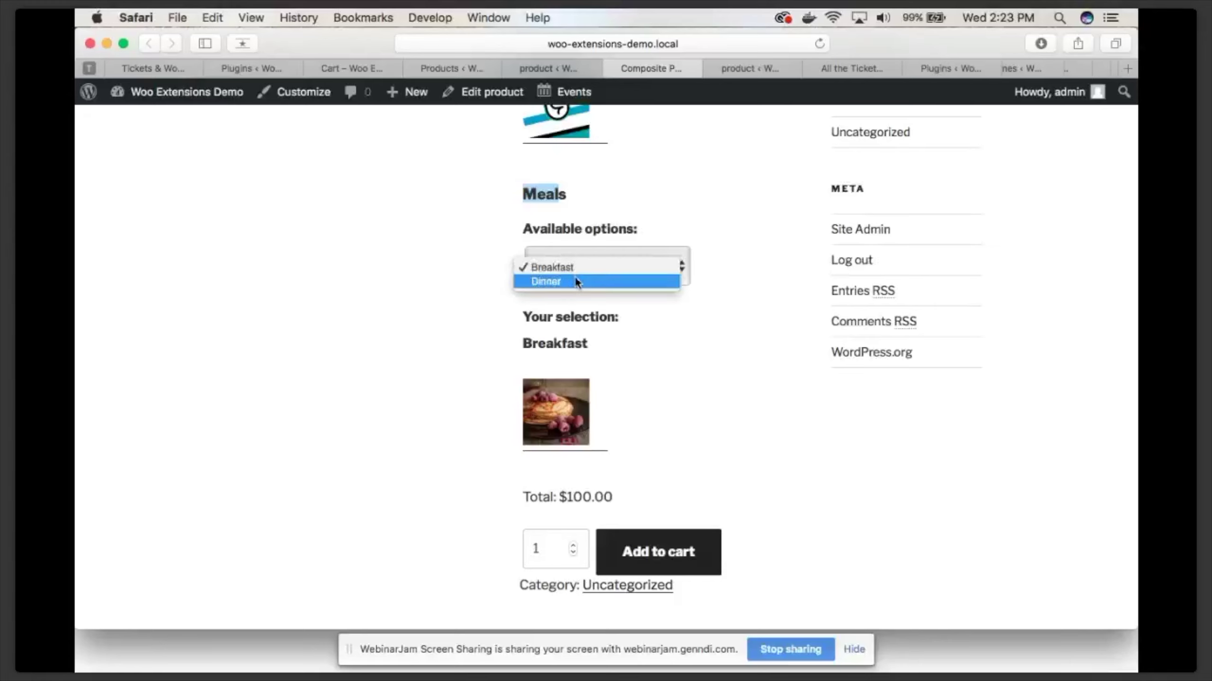
left_click(715, 455)
scroll(706, 460, "down", 3)
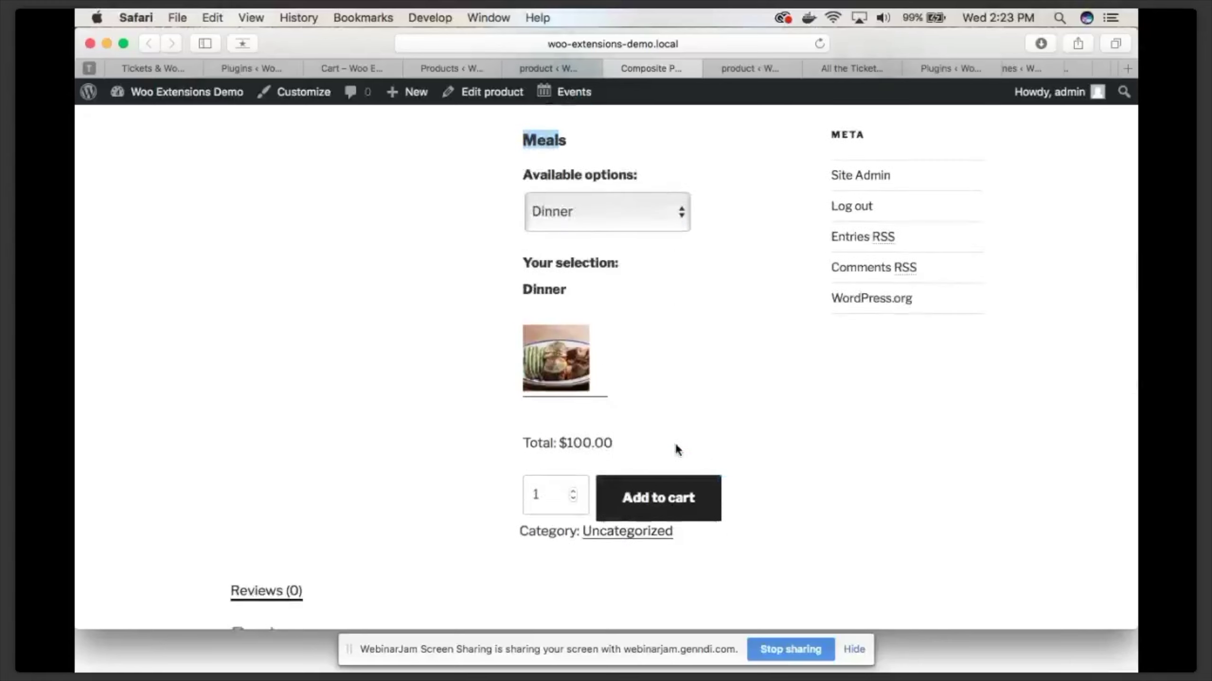
Examine the composite product's total price together with the selected ticket and meal
left_click_drag(574, 436, 611, 436)
left_click(584, 438)
scroll(584, 438, "down", 2)
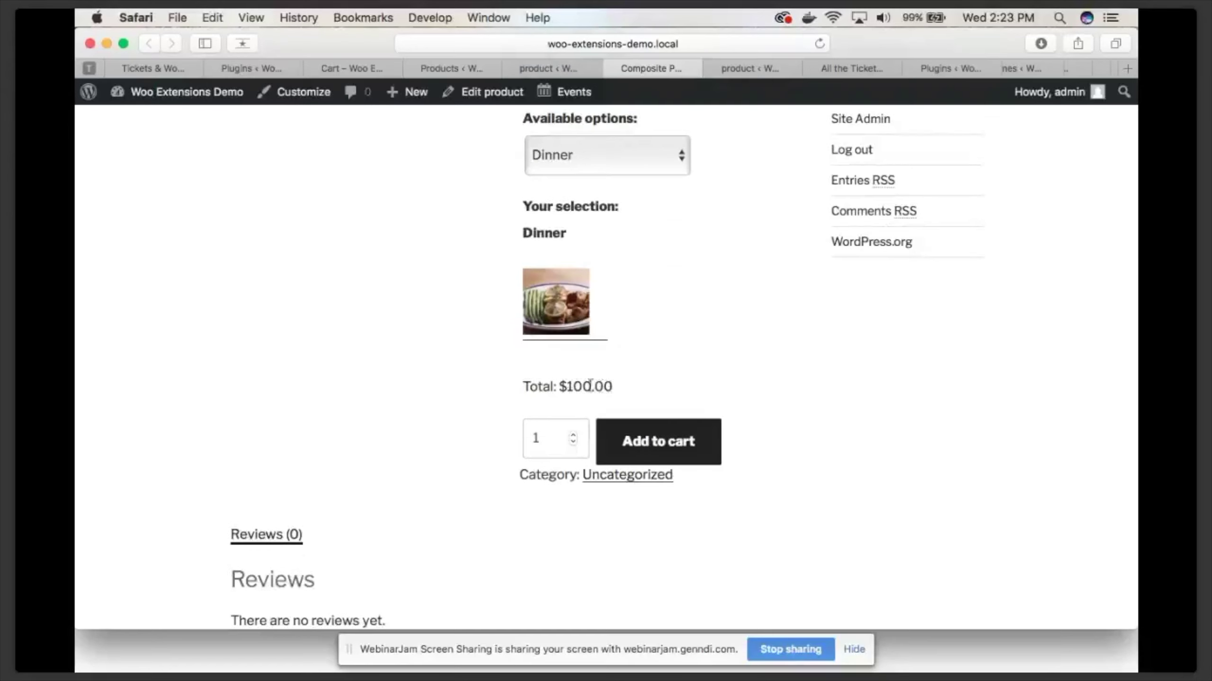
left_click_drag(551, 387, 591, 391)
left_click(615, 396)
scroll(645, 378, "up", 2)
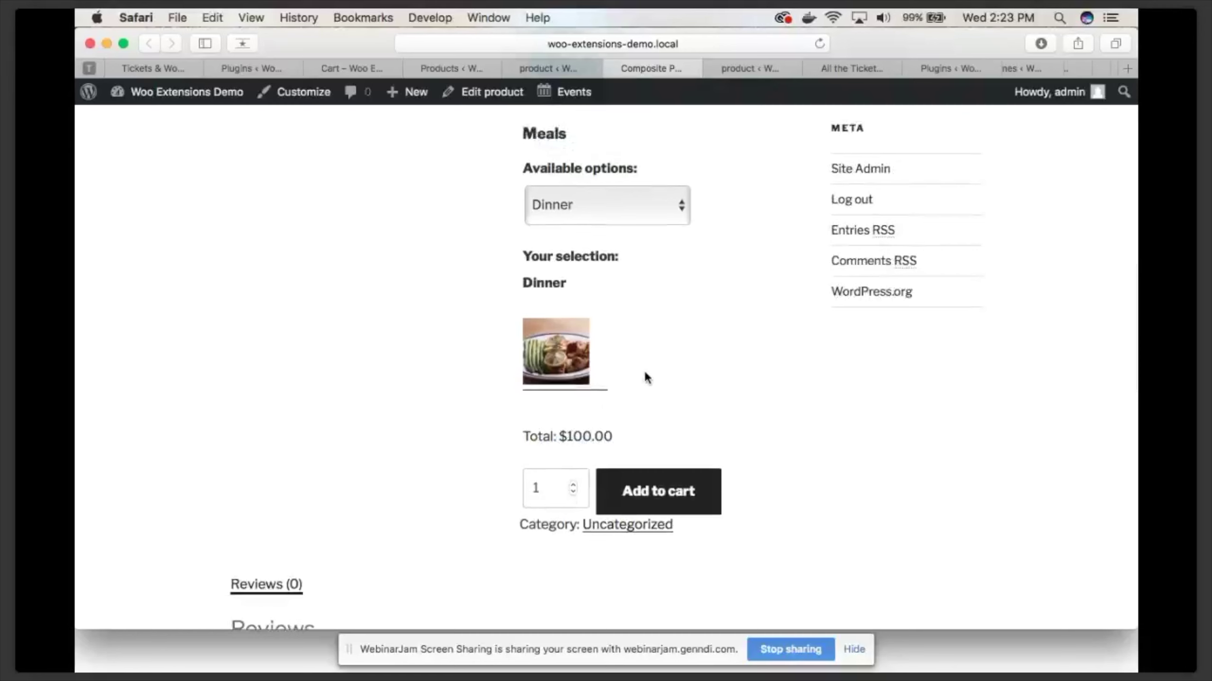
scroll(645, 375, "up", 5)
scroll(645, 377, "down", 6)
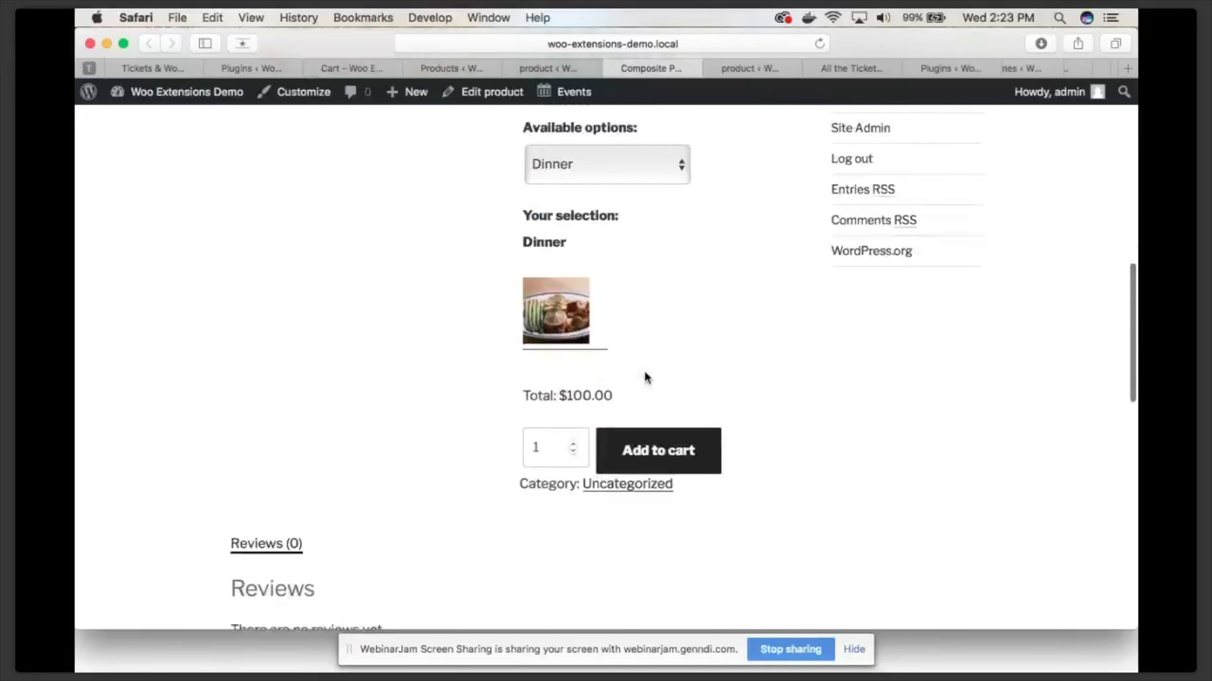
scroll(645, 377, "up", 2)
scroll(647, 353, "up", 5)
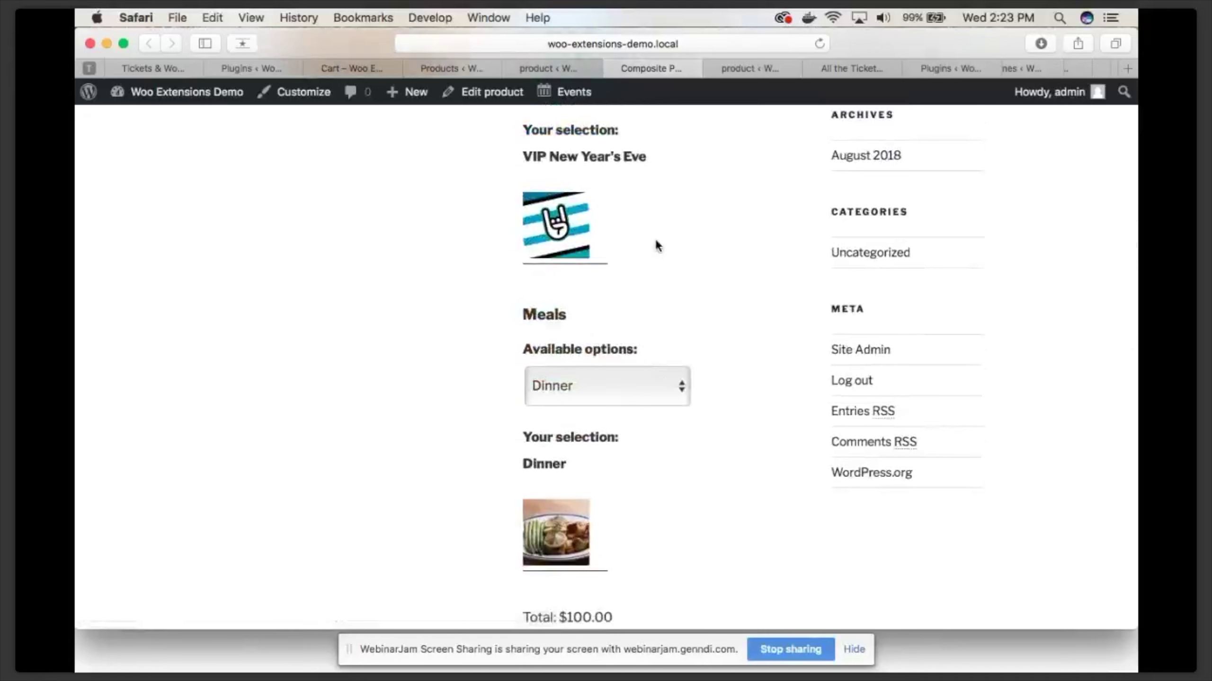
Switch to the installed plugins page and deactivate WooCommerce Composite Products
left_click(267, 67)
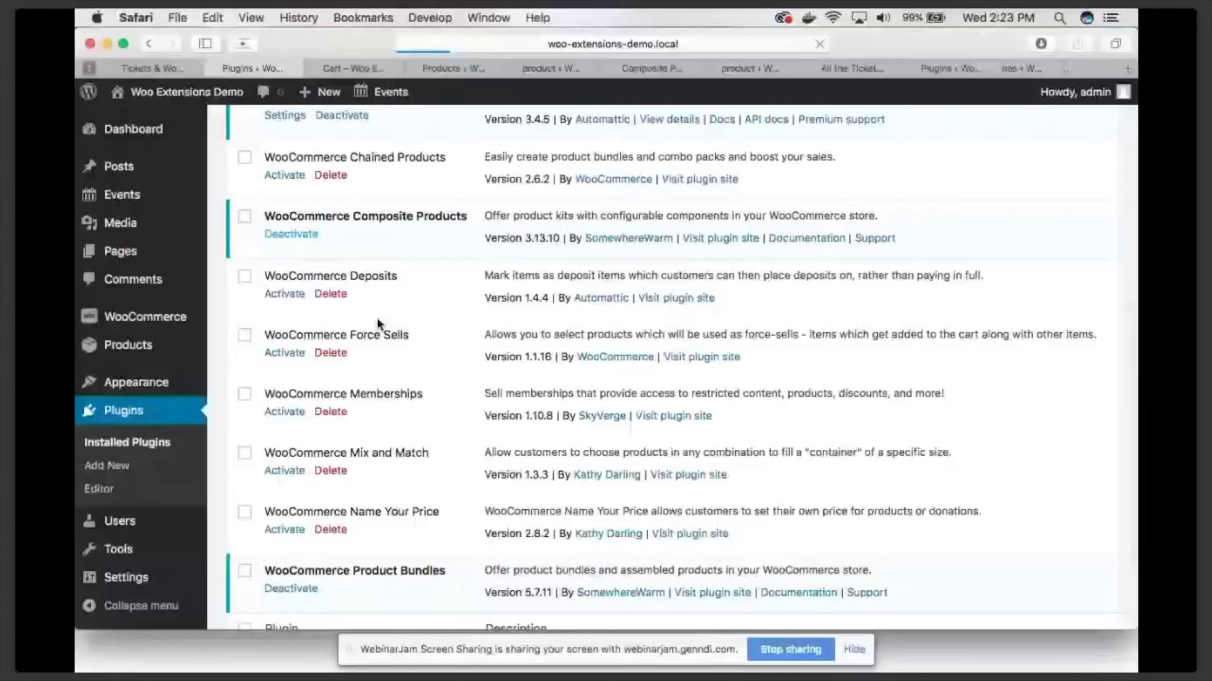
scroll(393, 264, "down", 3)
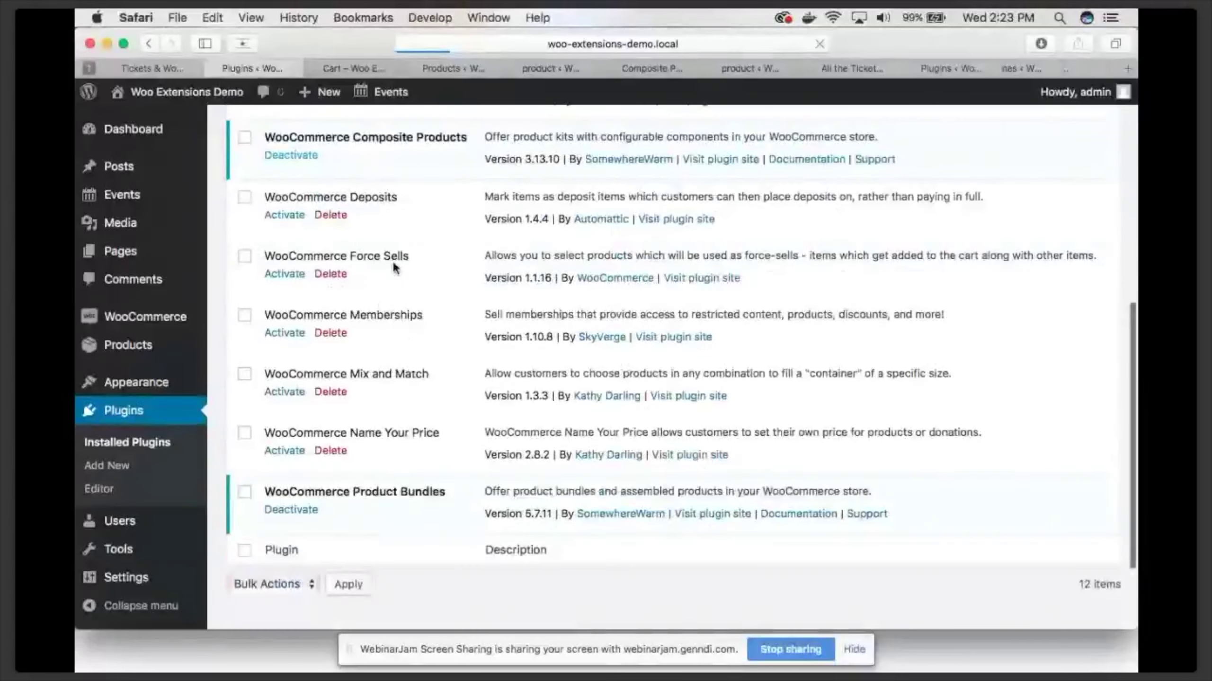
scroll(394, 268, "down", 1)
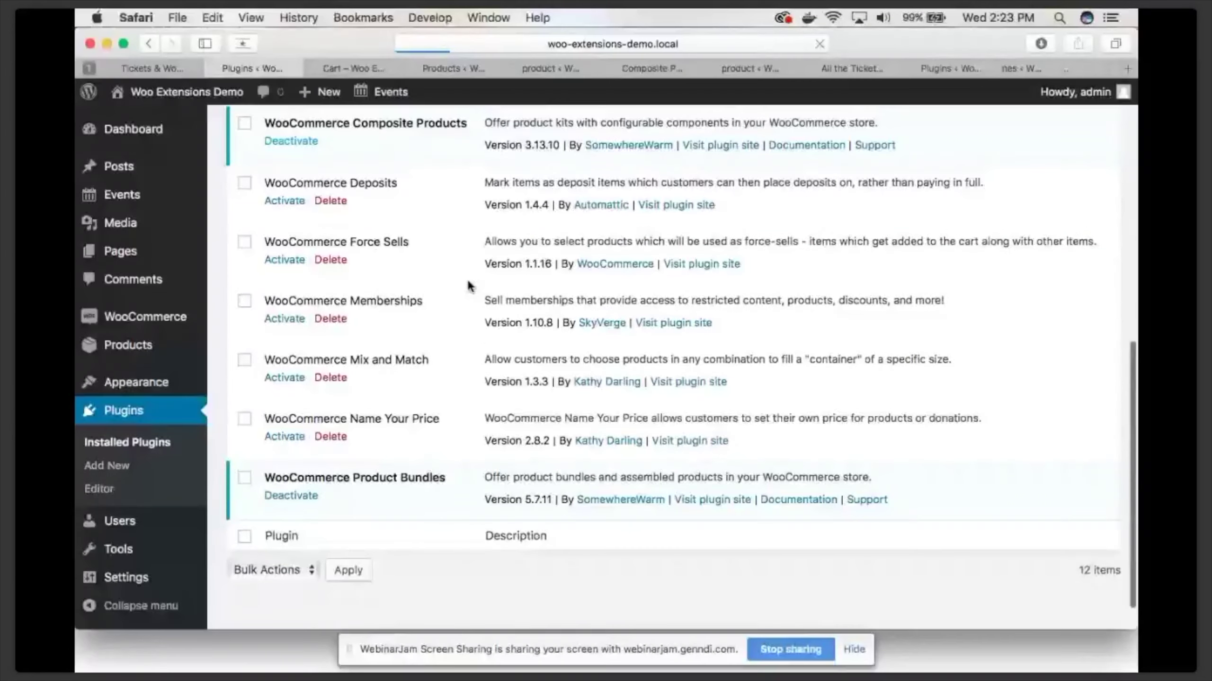
scroll(469, 287, "down", 2)
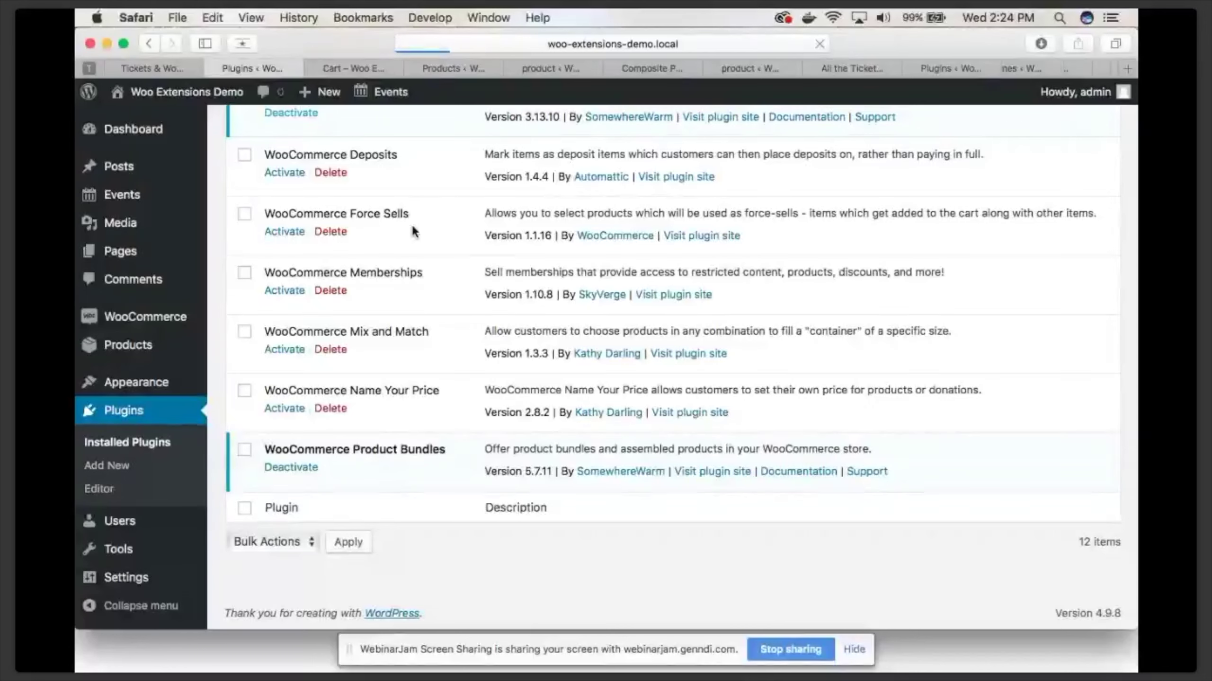
scroll(413, 232, "down", 1)
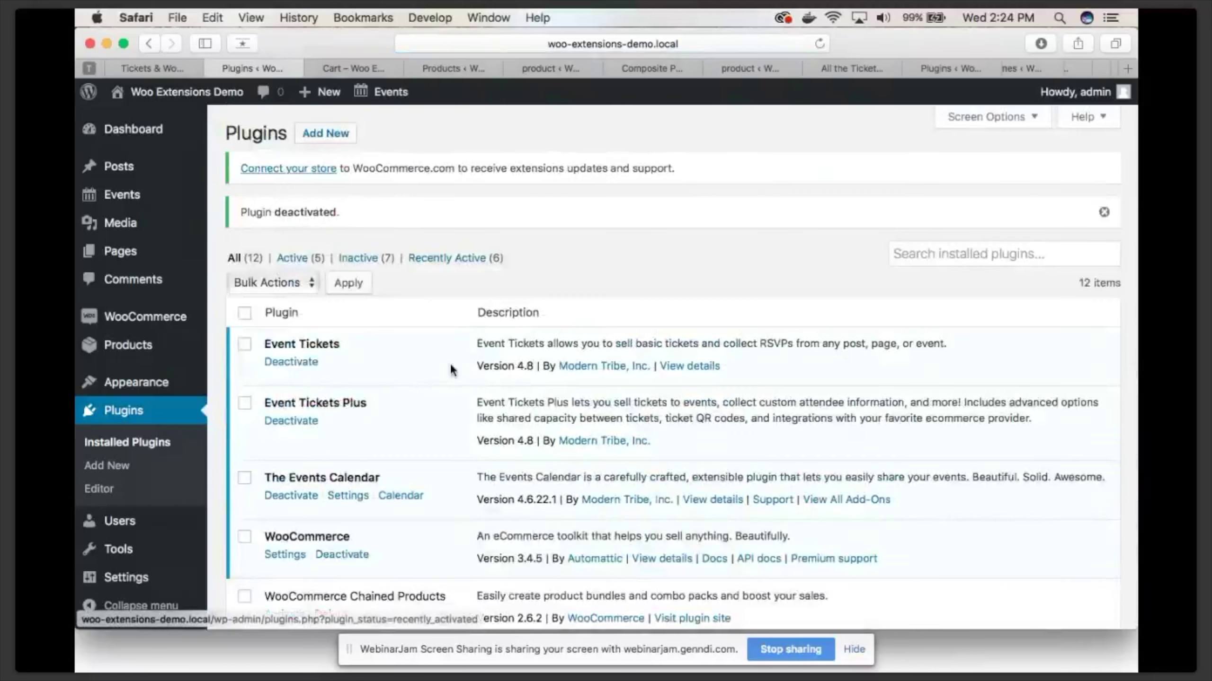
Activate the WooCommerce Mix and Match plugin in the installed plugins list
scroll(452, 371, "down", 3)
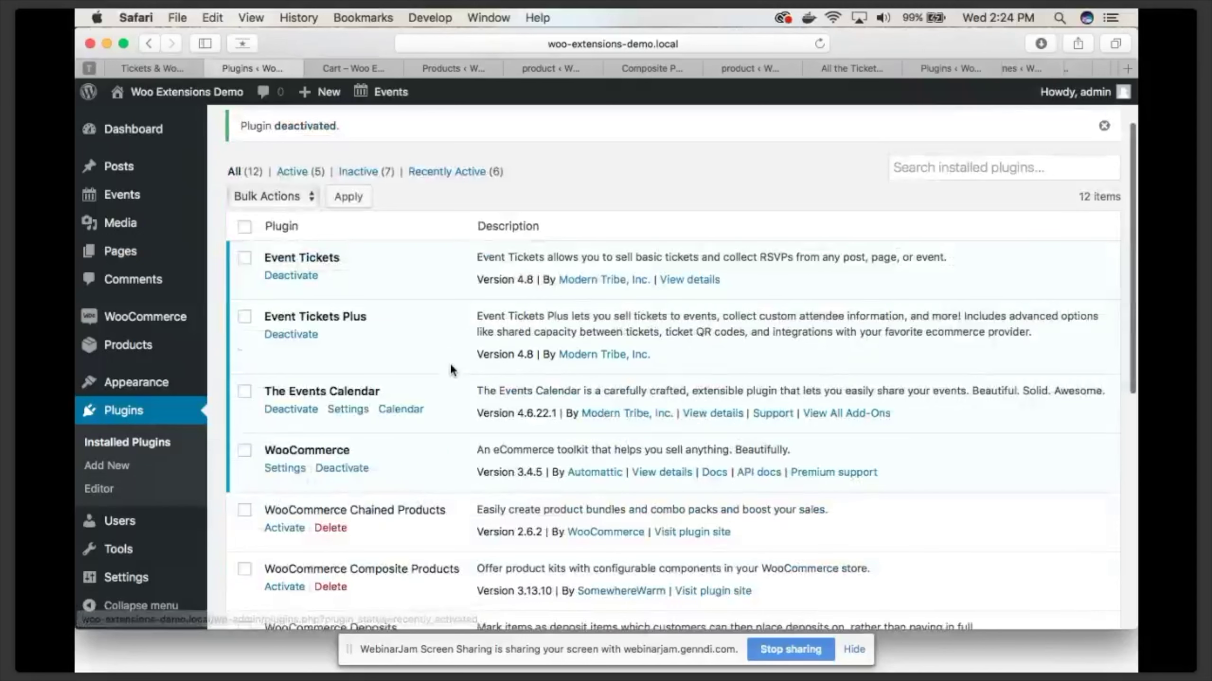
scroll(452, 370, "down", 10)
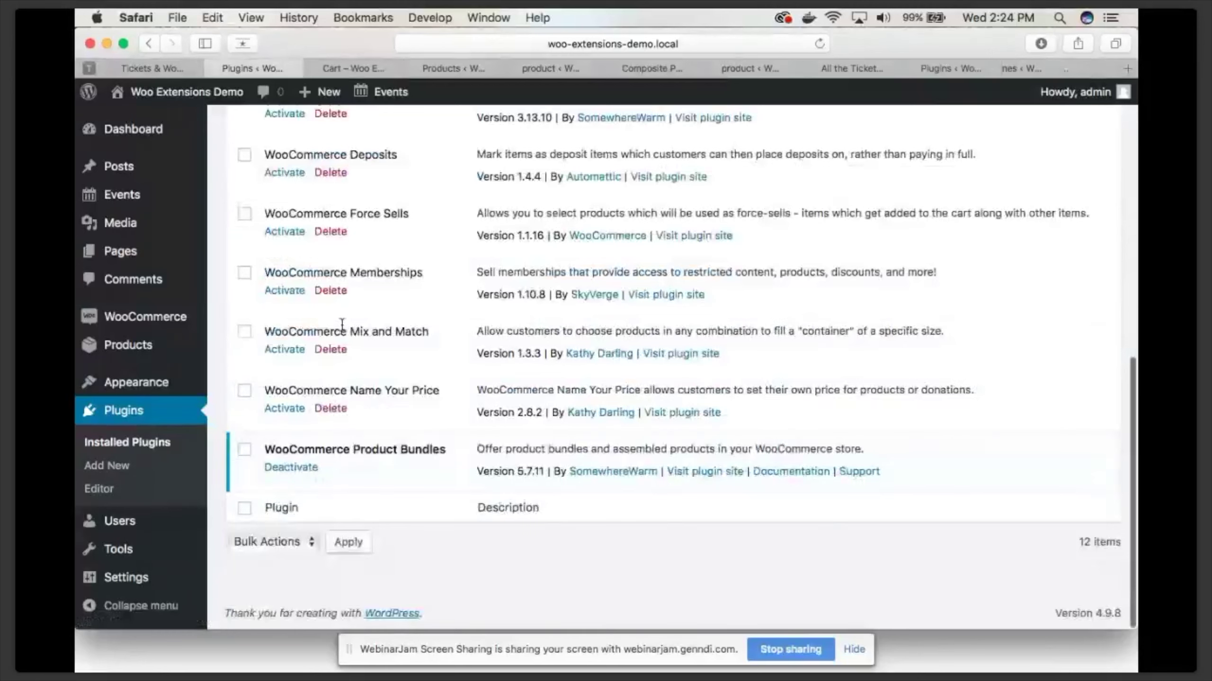
scroll(342, 325, "up", 1)
left_click_drag(361, 380, 444, 385)
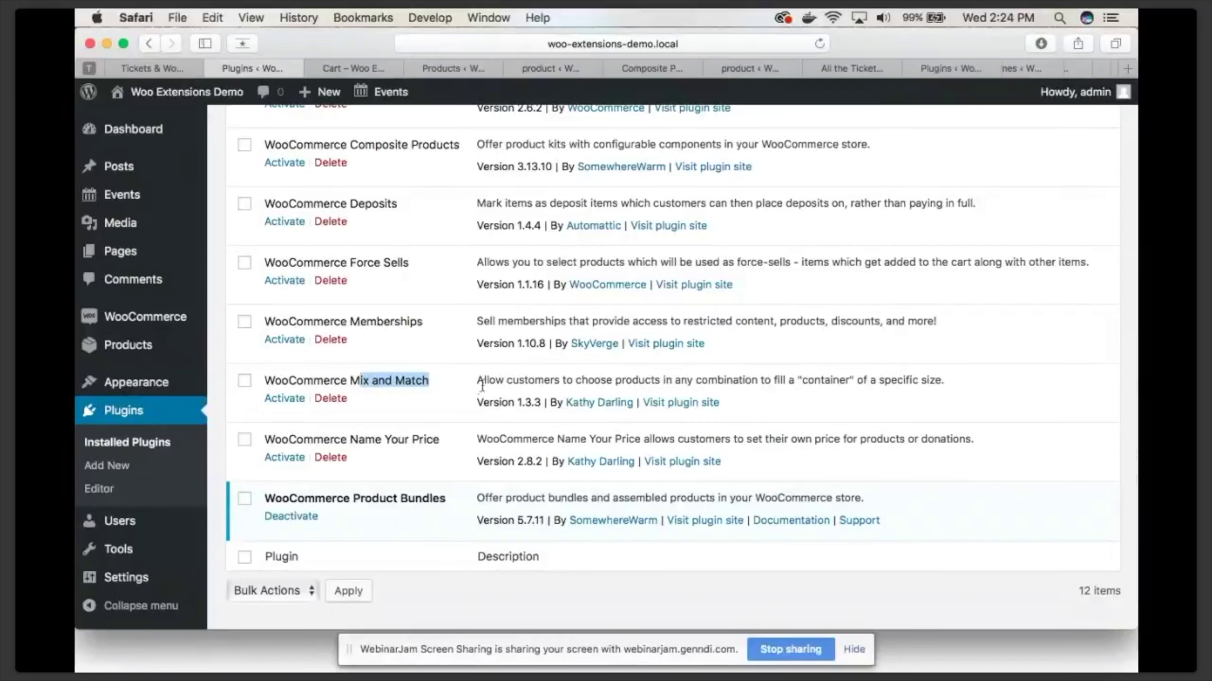
scroll(482, 387, "down", 1)
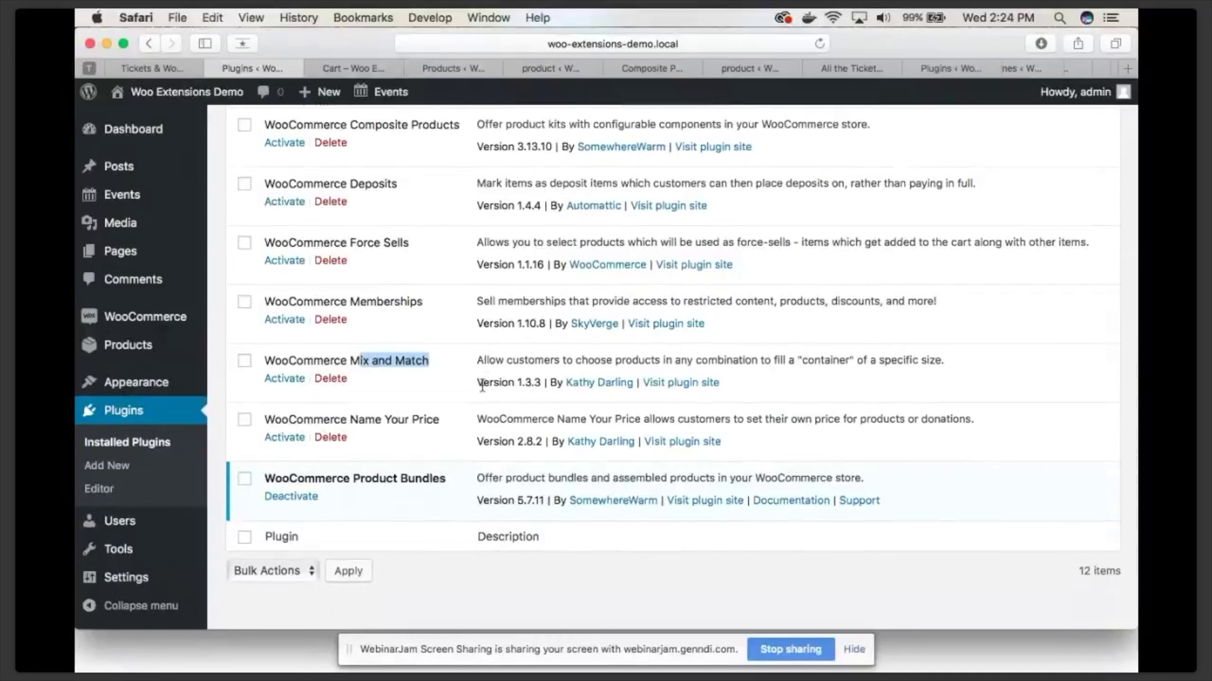
scroll(482, 387, "down", 1)
scroll(539, 401, "down", 1)
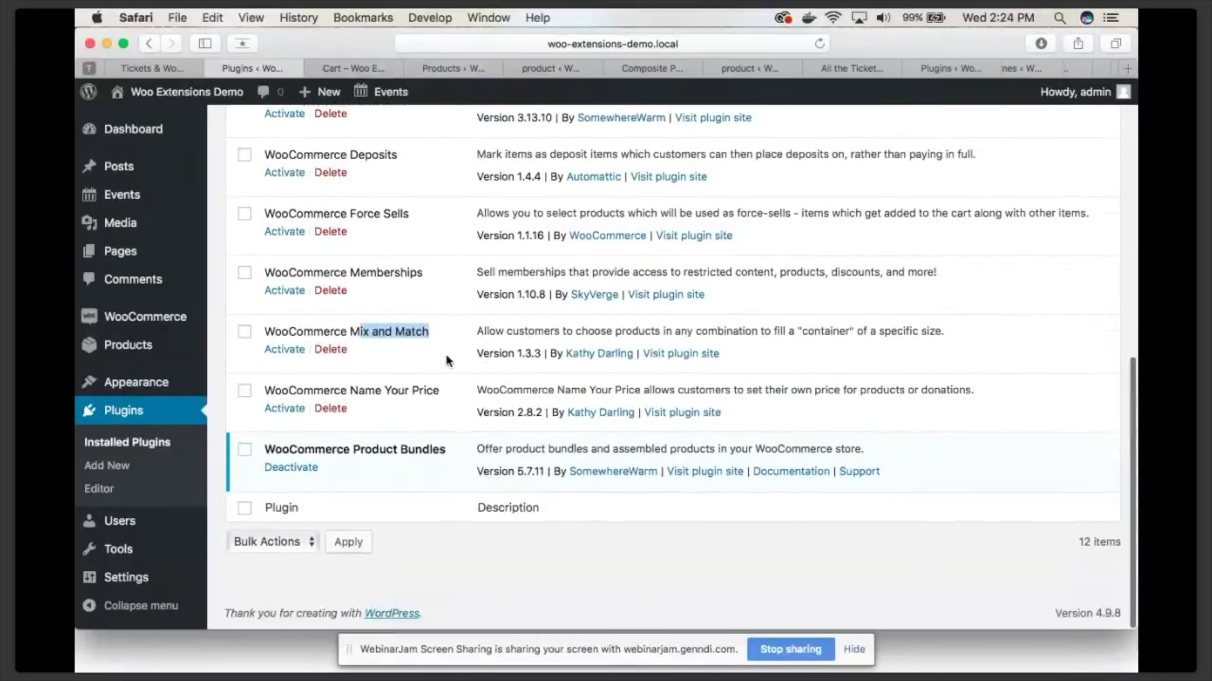
left_click(284, 350)
scroll(391, 215, "up", 2)
scroll(307, 286, "down", 1)
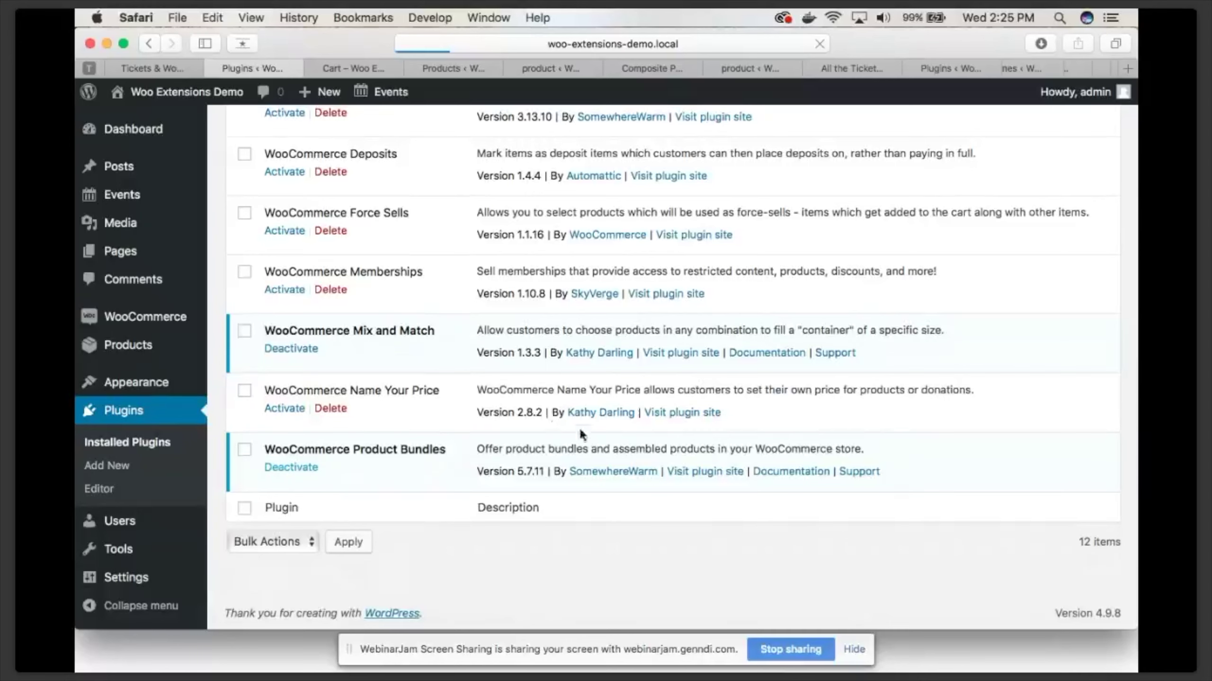
scroll(465, 398, "up", 5)
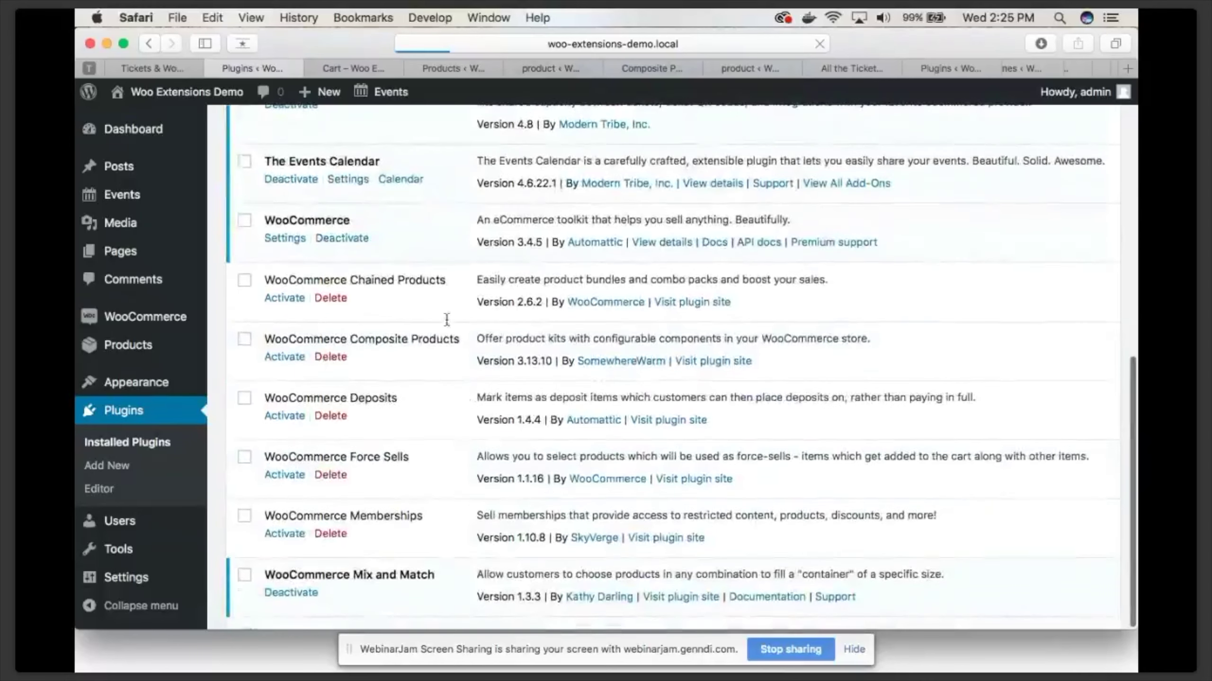
scroll(500, 451, "down", 5)
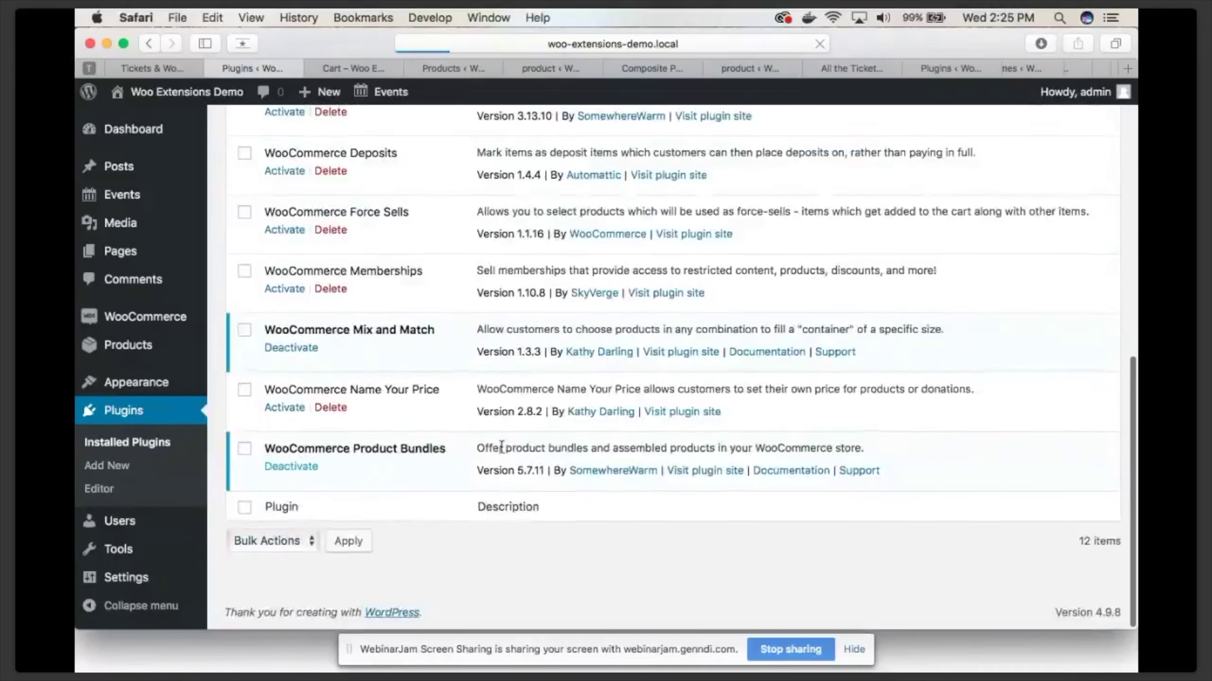
Open the Mix and Match product for editing from the product list and show its Mix & Match settings
left_click(484, 68)
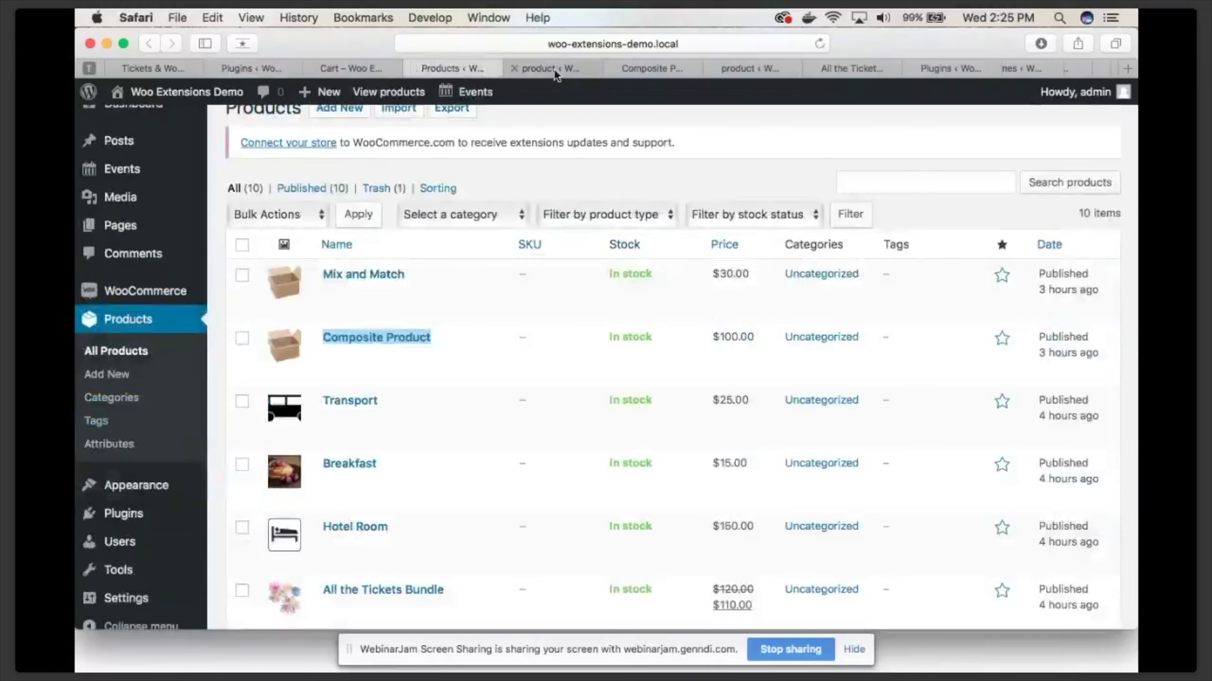
scroll(353, 206, "down", 2)
left_click(377, 207)
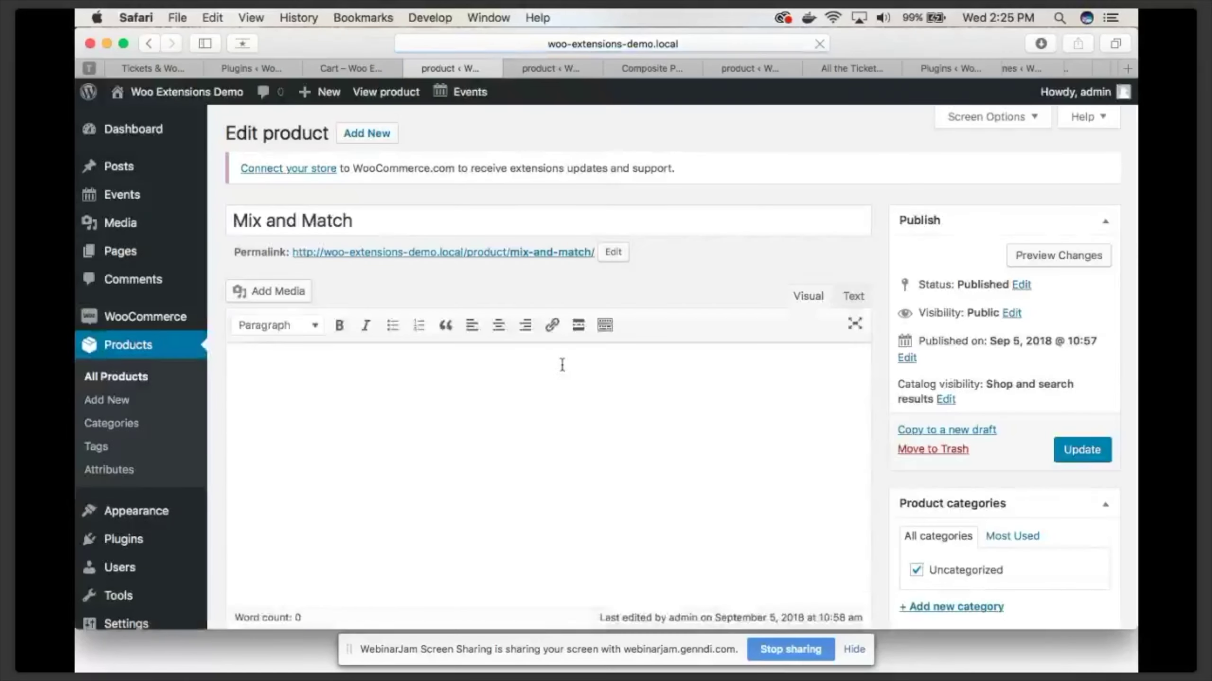
scroll(561, 365, "down", 10)
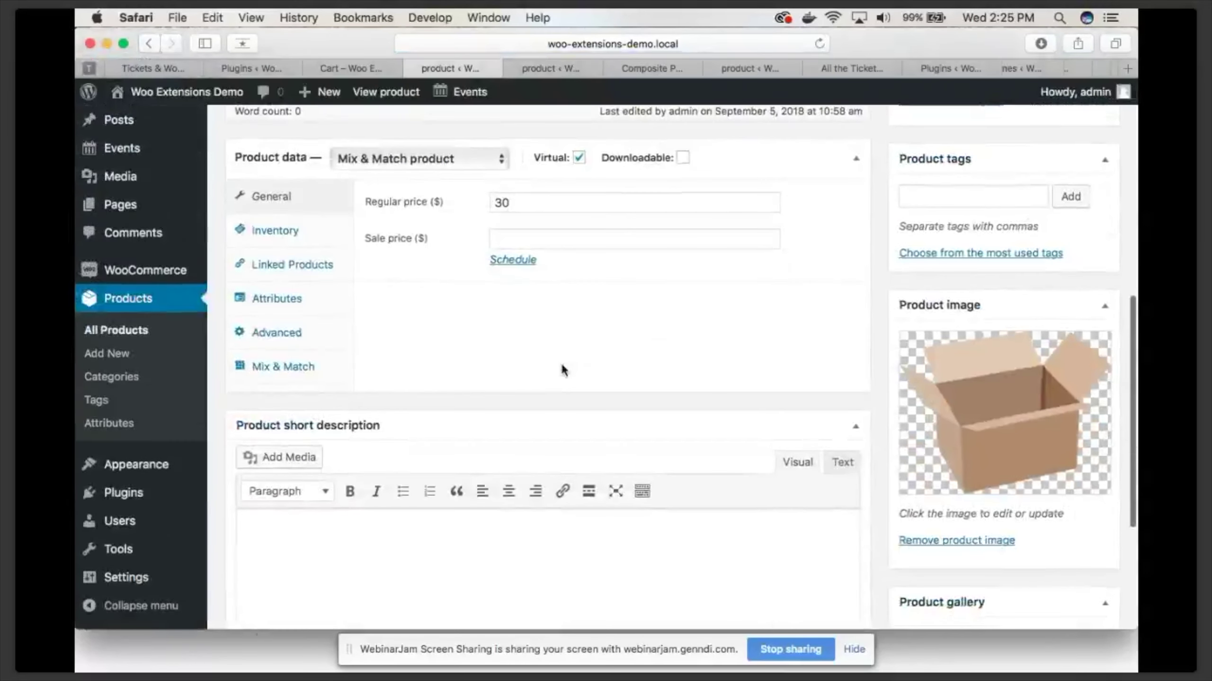
scroll(562, 370, "down", 1)
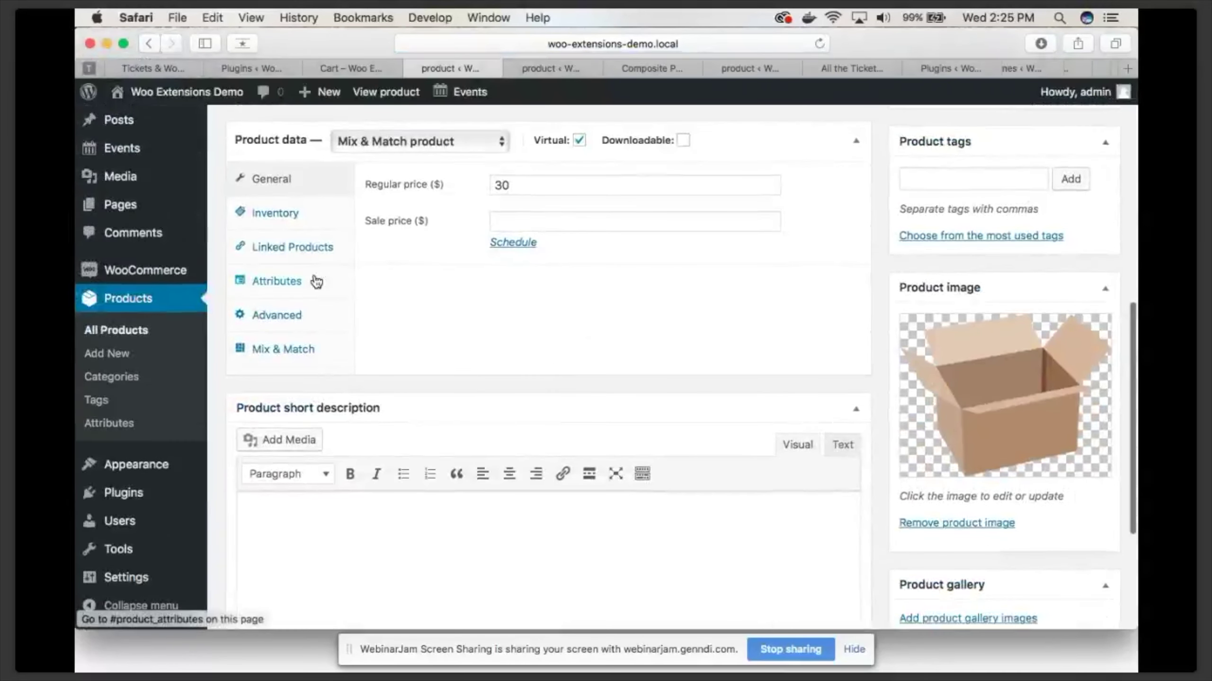
left_click(300, 352)
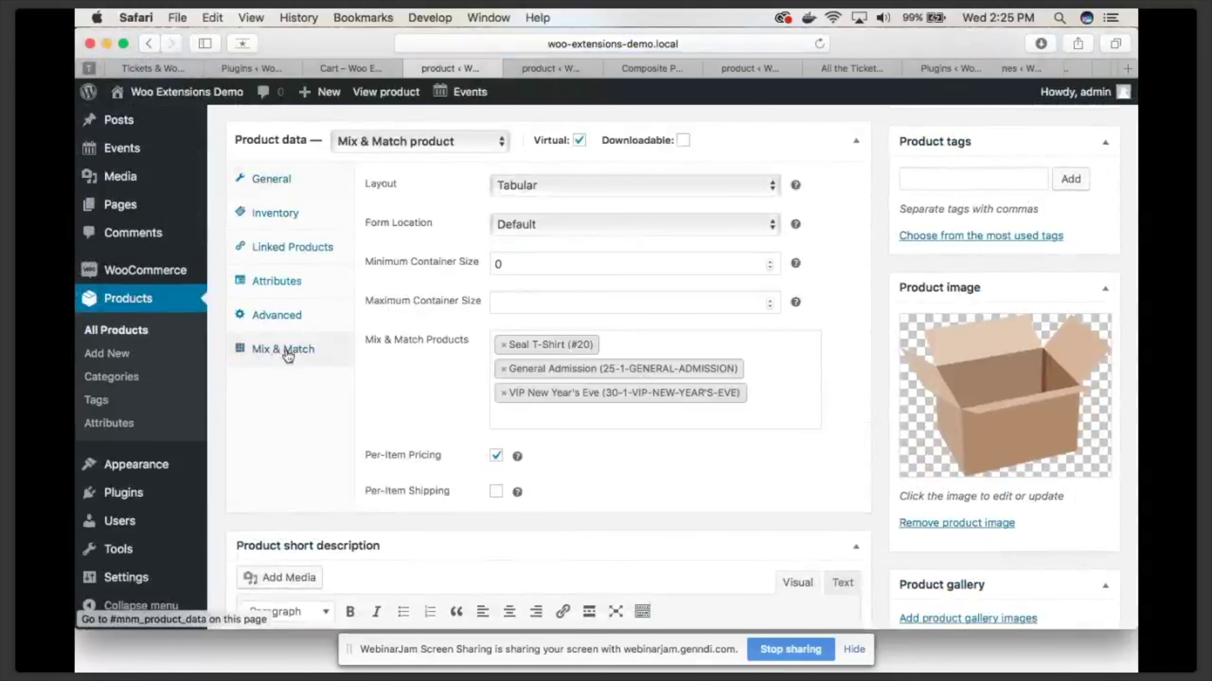
Review the Mix & Match settings, from layout and form location choices to container sizes, included products, per-item pricing and per-item shipping
scroll(420, 389, "down", 1)
left_click(597, 176)
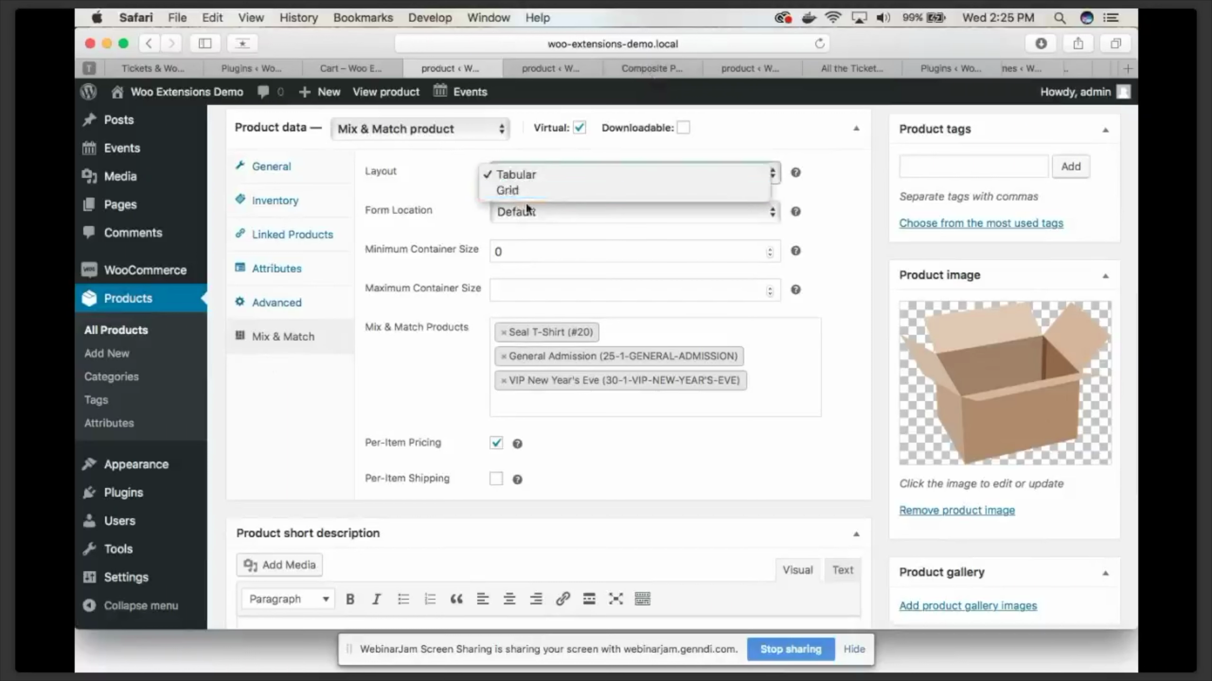
left_click(439, 211)
scroll(536, 281, "down", 5)
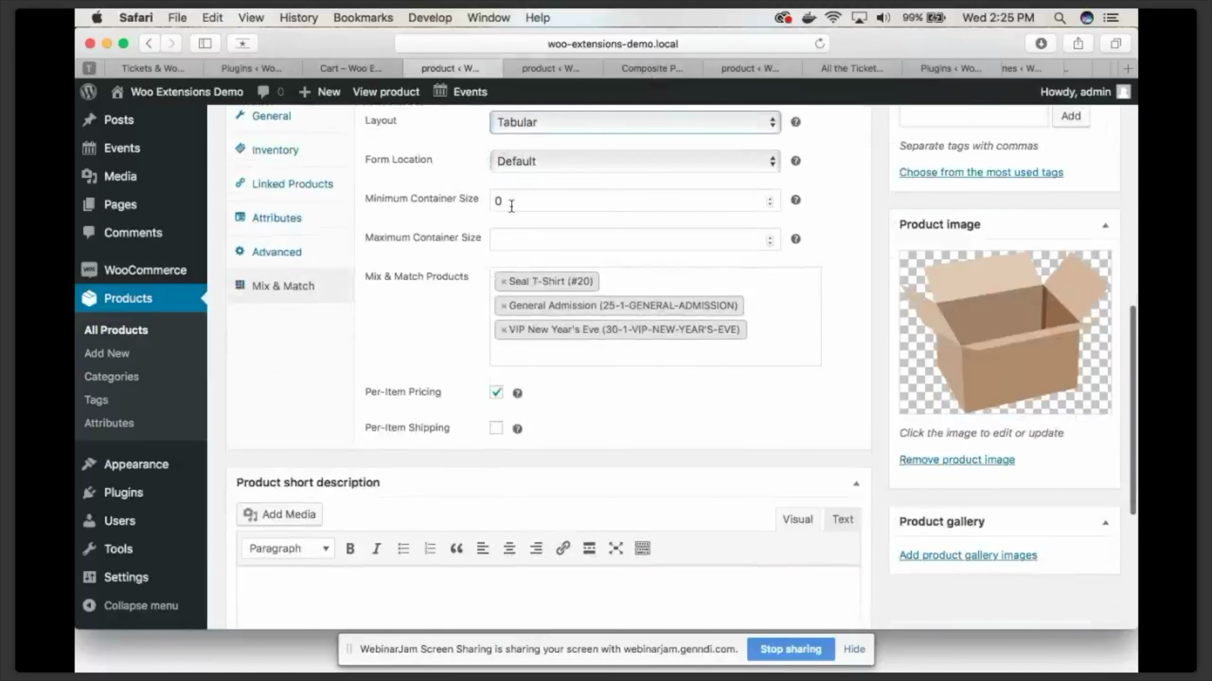
left_click(561, 157)
left_click(532, 185)
scroll(532, 185, "down", 1)
scroll(533, 185, "down", 2)
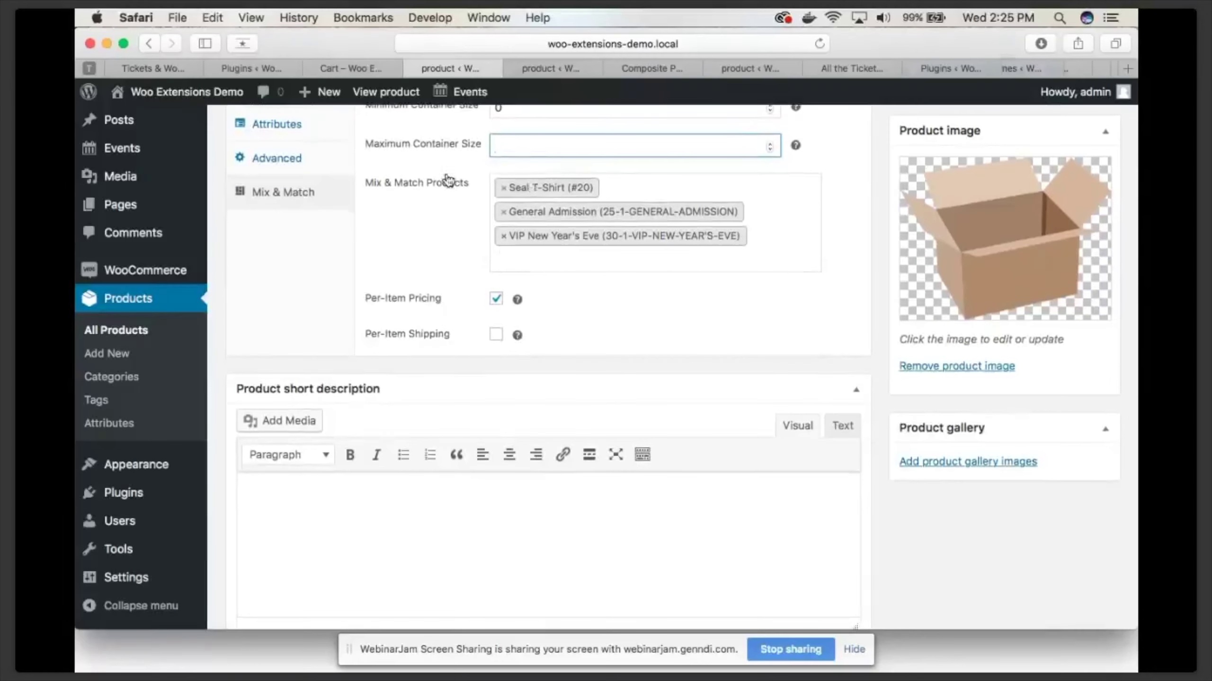
scroll(450, 188, "up", 2)
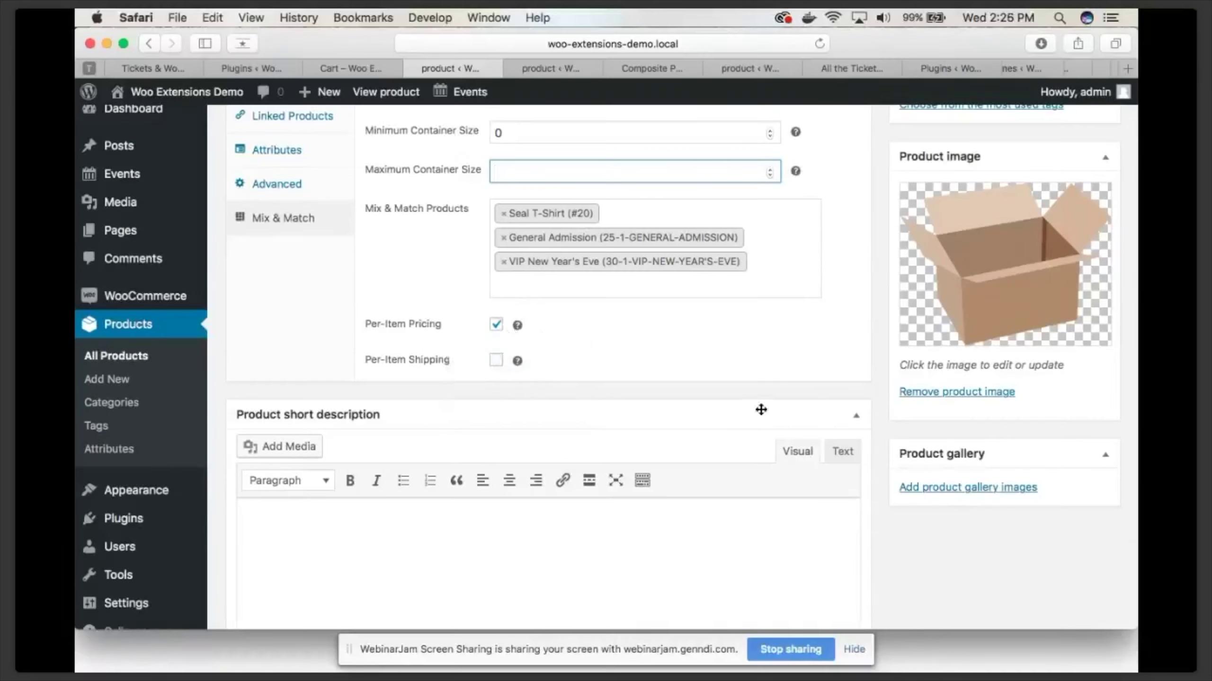
Open the public Mix and Match product page in a new tab from its permalink and switch to it
scroll(760, 409, "up", 1)
scroll(760, 406, "up", 10)
right_click(465, 254)
left_click(508, 371)
left_click(650, 69)
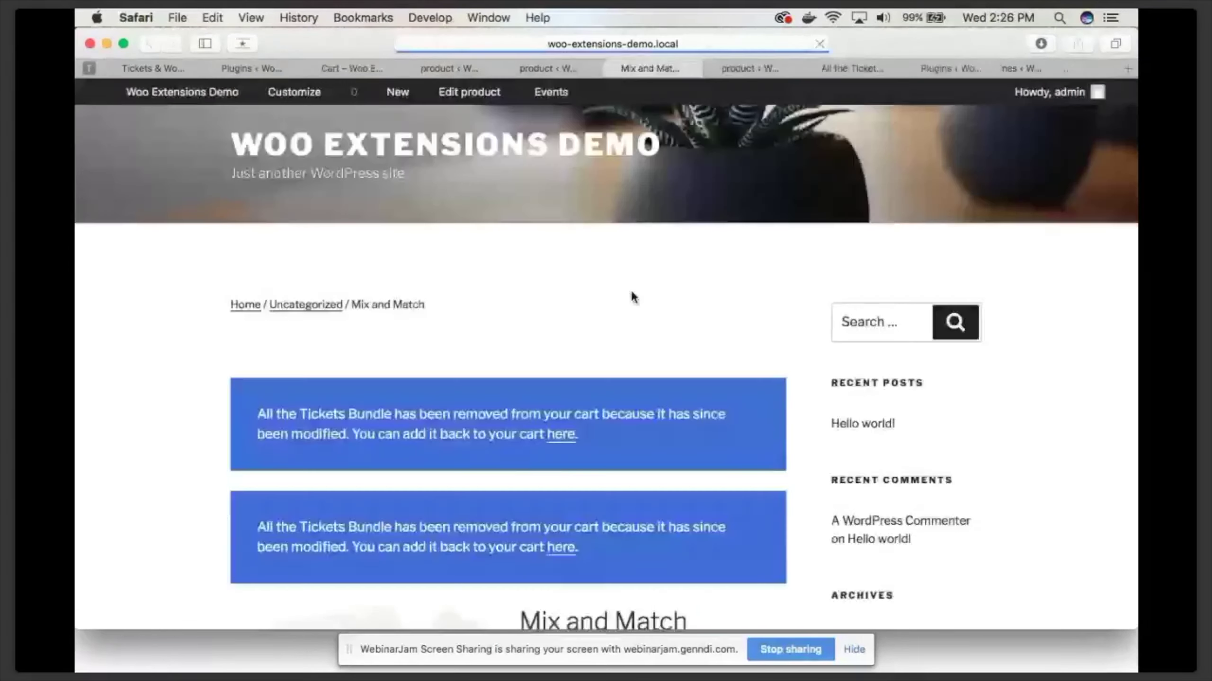
On the public Mix and Match product page, set the Seal T-Shirt and VIP New Year's Eve quantities to 1 each
scroll(655, 347, "down", 10)
scroll(654, 347, "up", 8)
scroll(653, 347, "down", 3)
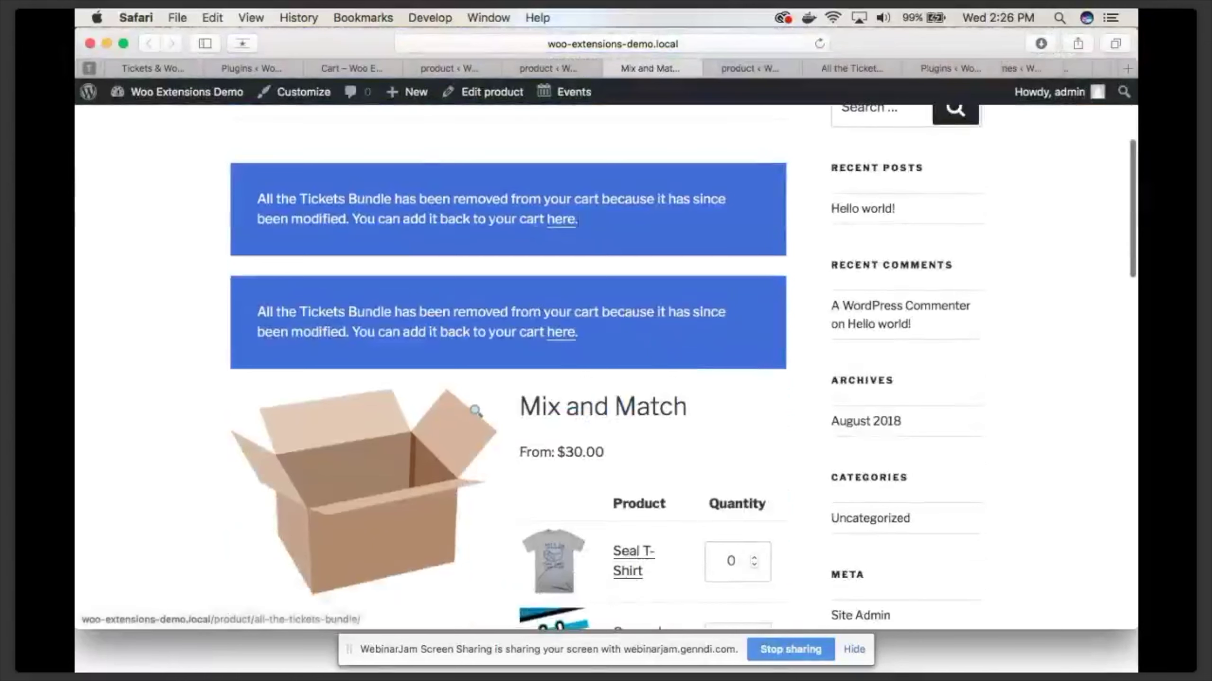
scroll(677, 363, "down", 1)
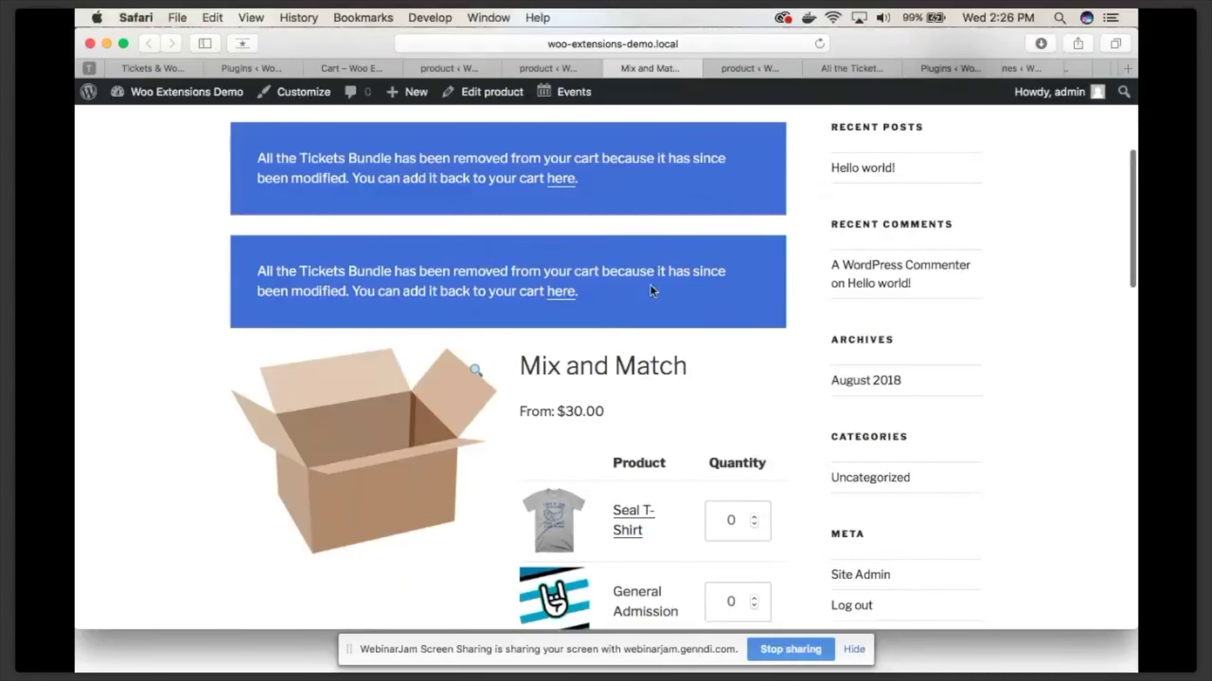
scroll(694, 337, "down", 3)
scroll(710, 374, "down", 2)
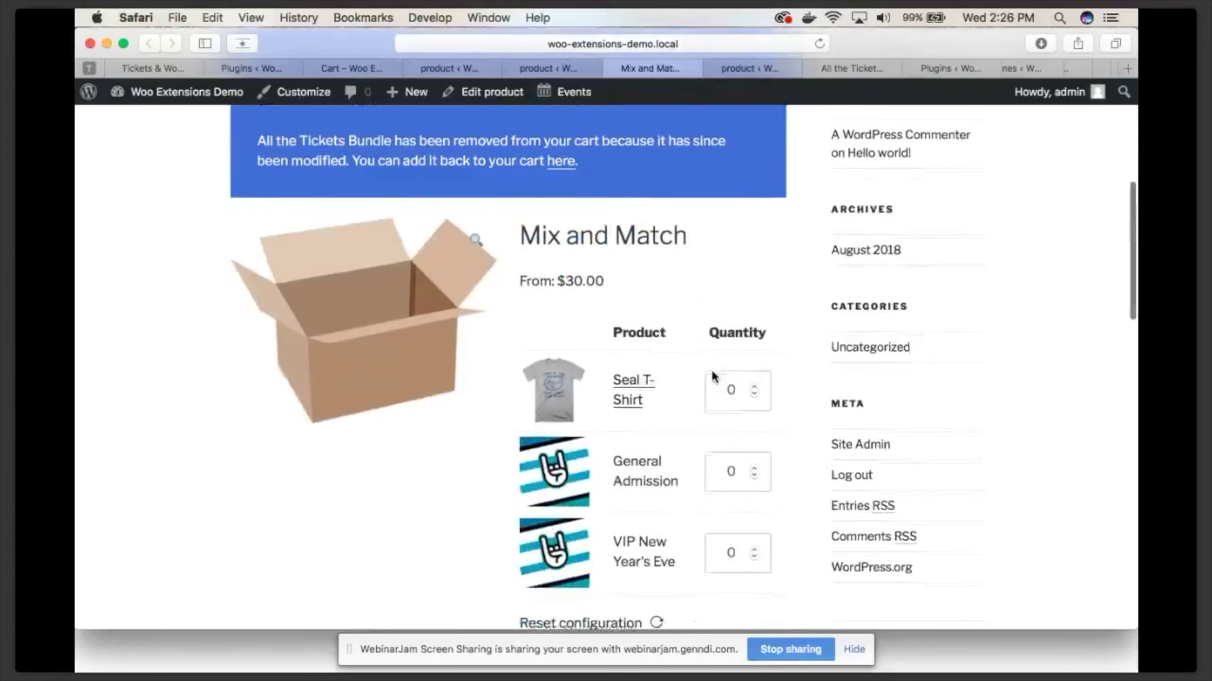
scroll(713, 377, "down", 1)
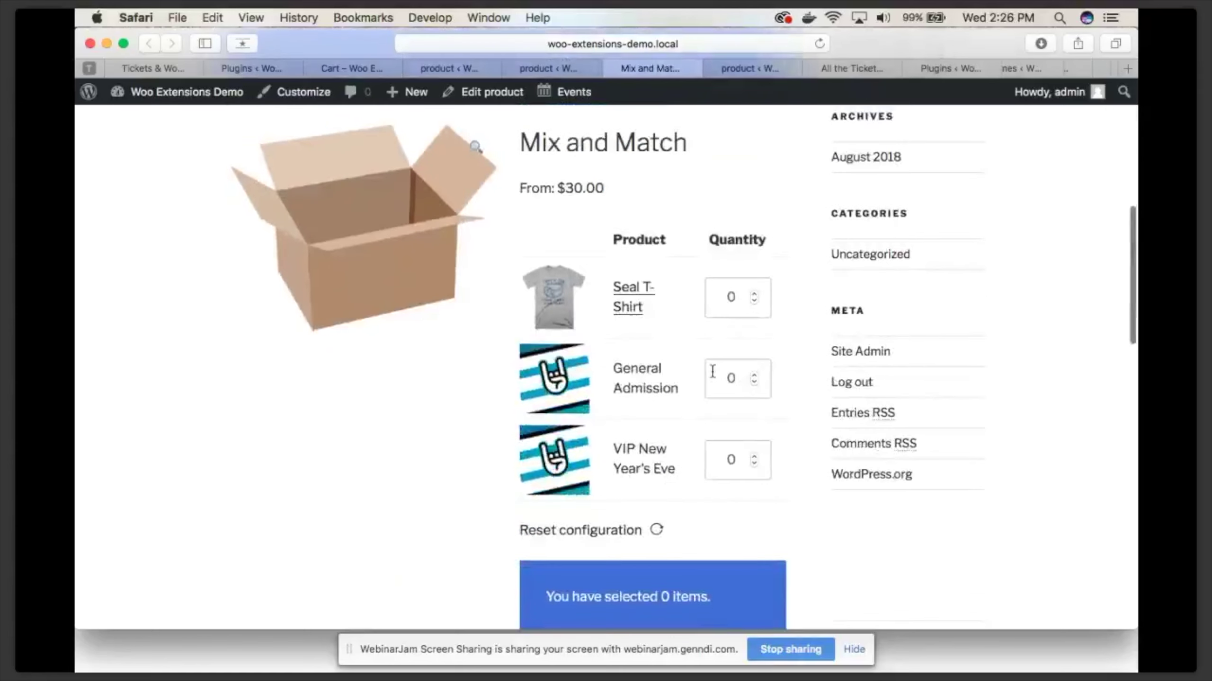
scroll(712, 372, "down", 1)
left_click(754, 290)
scroll(753, 286, "down", 3)
left_click(753, 352)
scroll(763, 358, "down", 1)
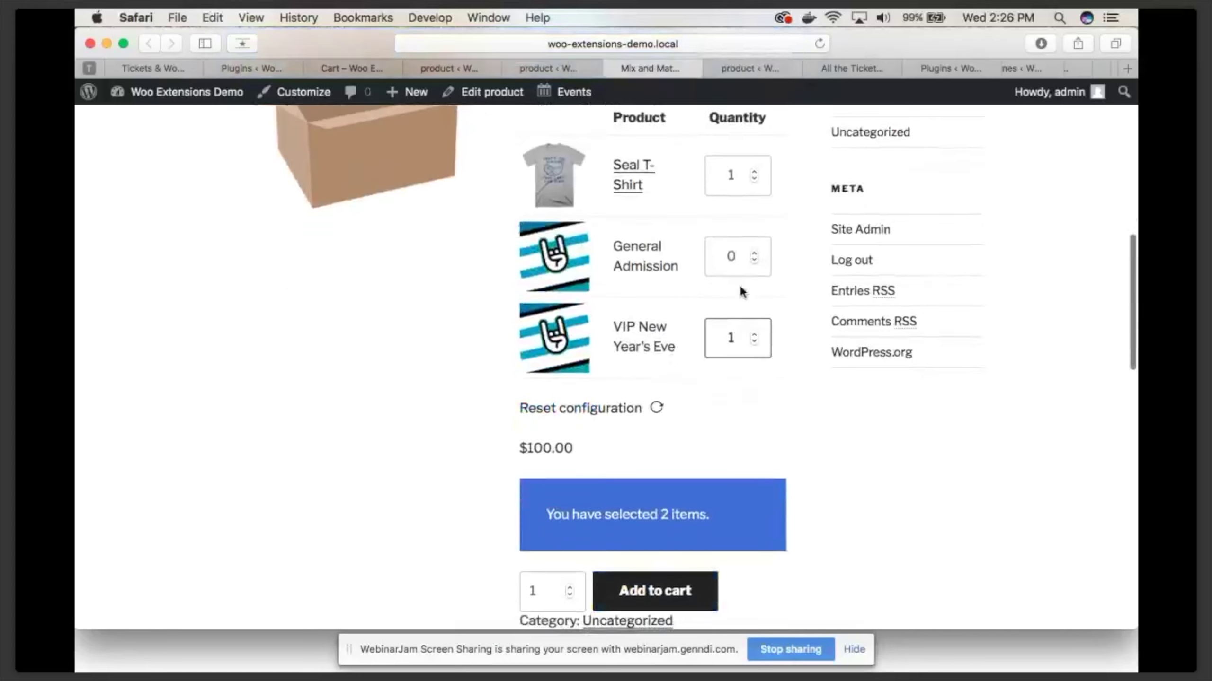
Review the configured Mix and Match selection, its total price and the add-to-cart area
scroll(739, 291, "up", 2)
scroll(720, 403, "down", 3)
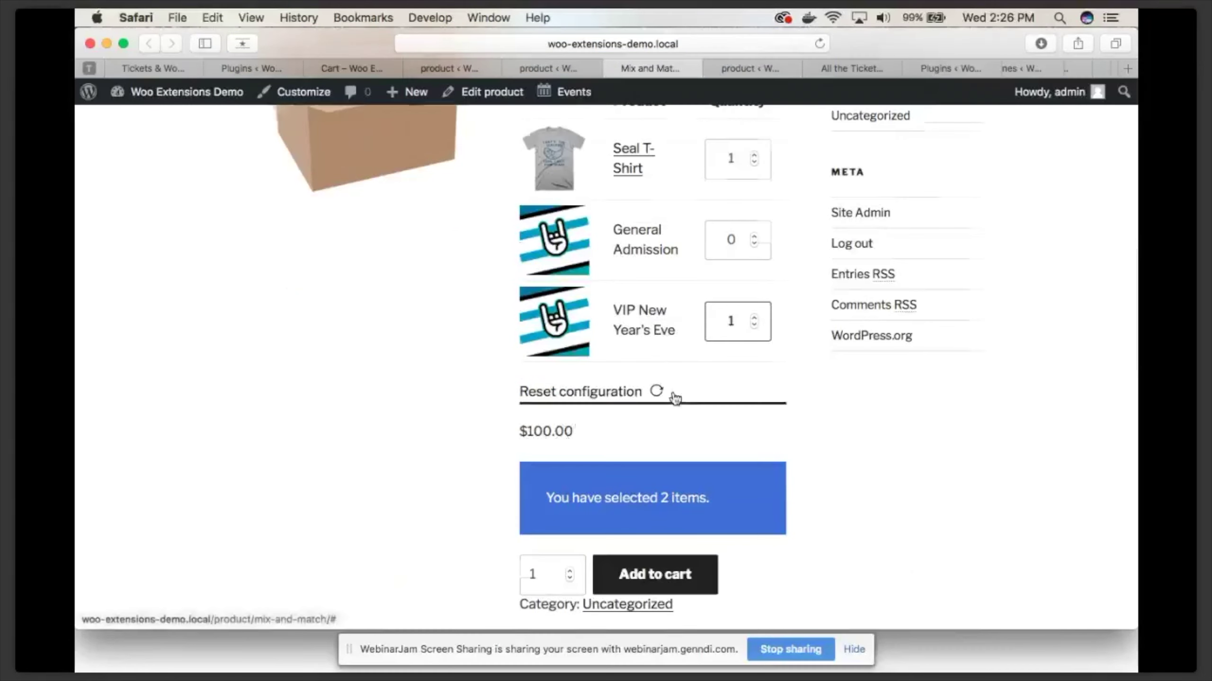
scroll(672, 398, "down", 1)
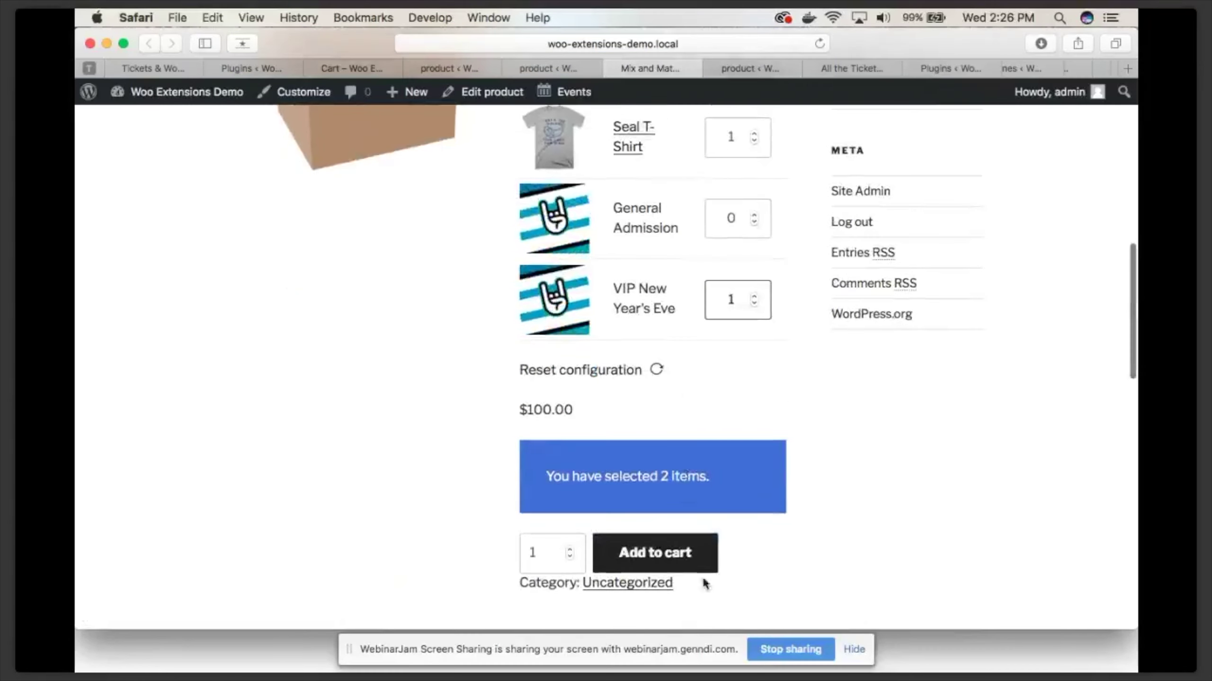
scroll(614, 352, "up", 4)
scroll(614, 352, "up", 3)
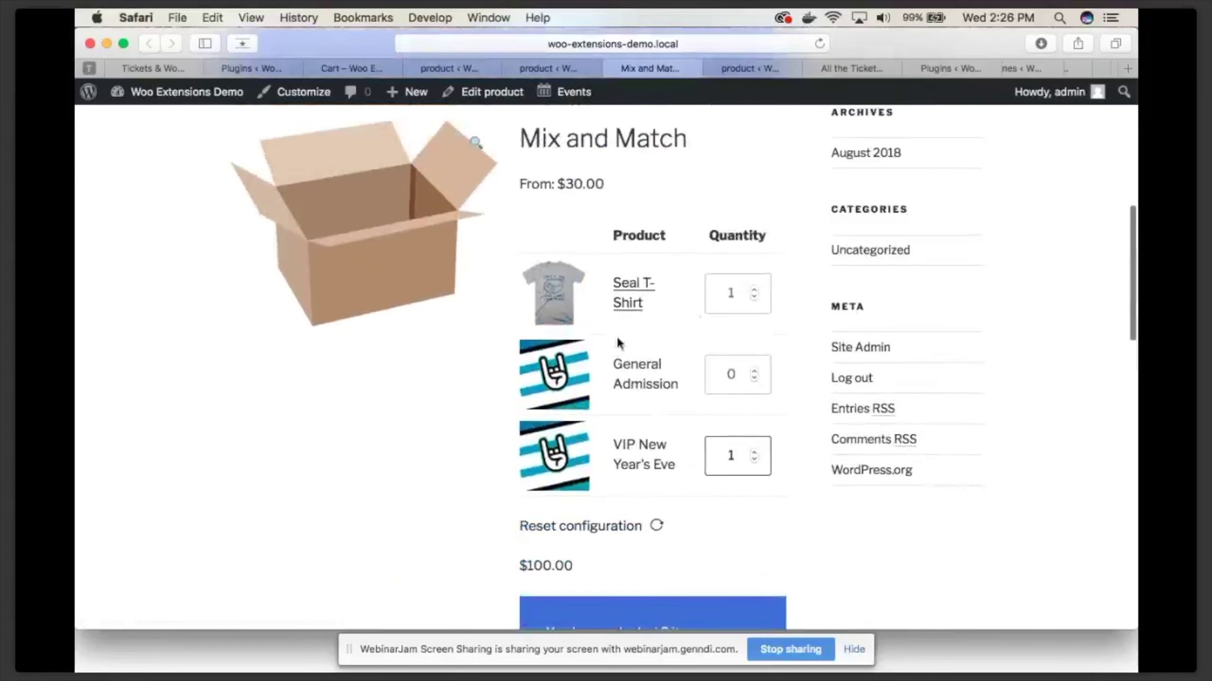
Return to the installed plugins list and activate WooCommerce Memberships
left_click(260, 70)
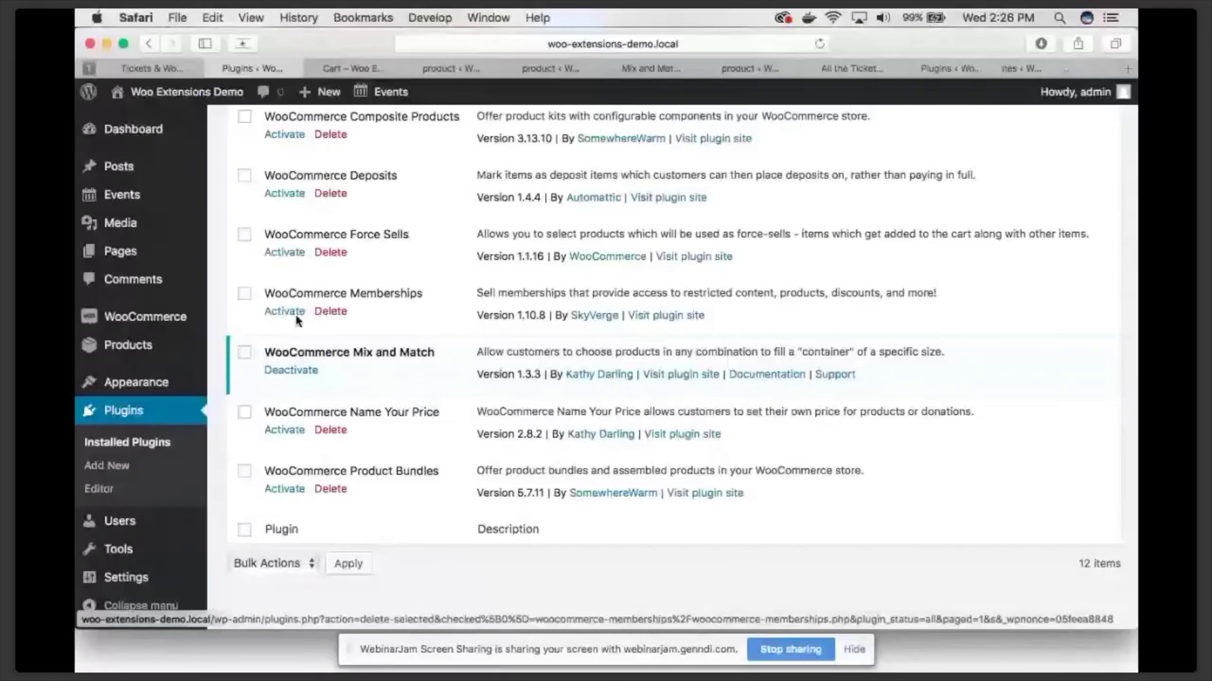
left_click(285, 311)
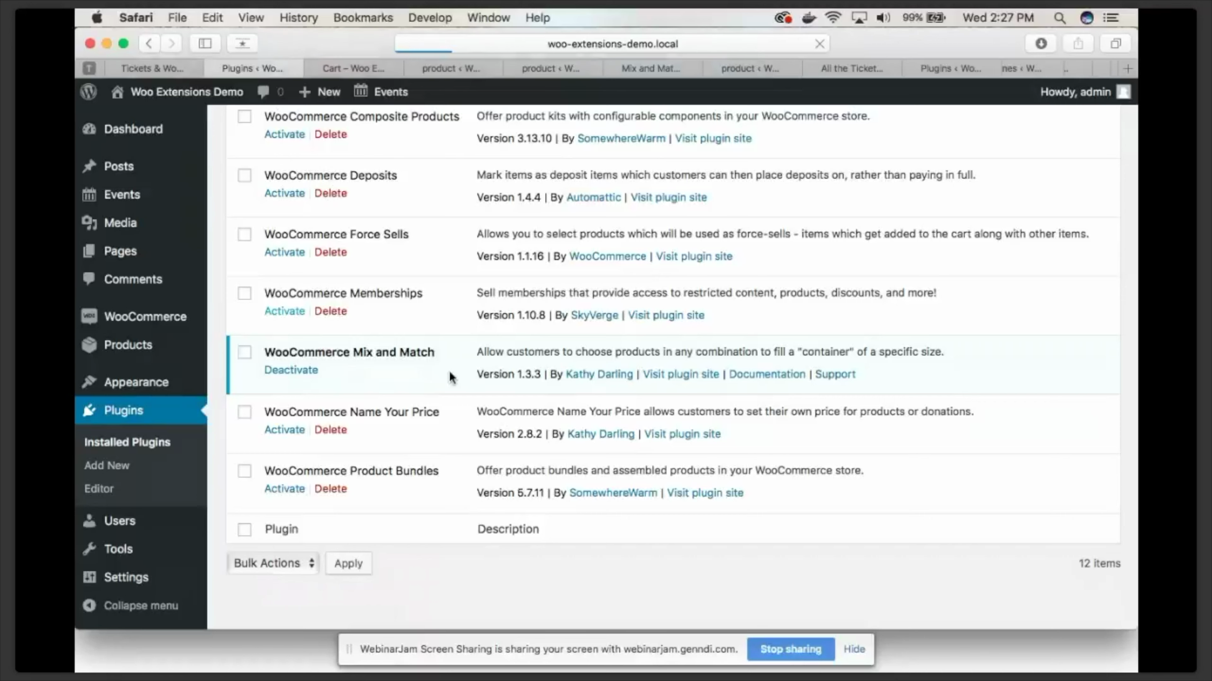
scroll(356, 357, "down", 3)
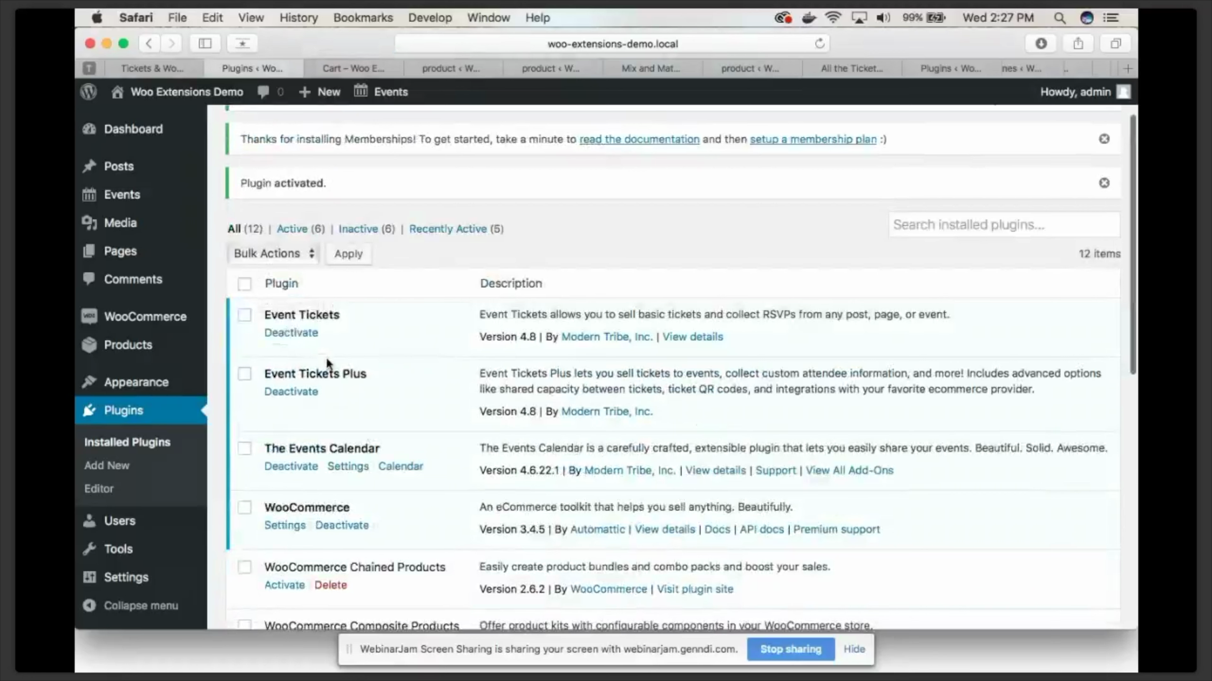
Open the WooCommerce Memberships administration and view its Membership Plans list
mouse_move(143, 316)
left_click(245, 368)
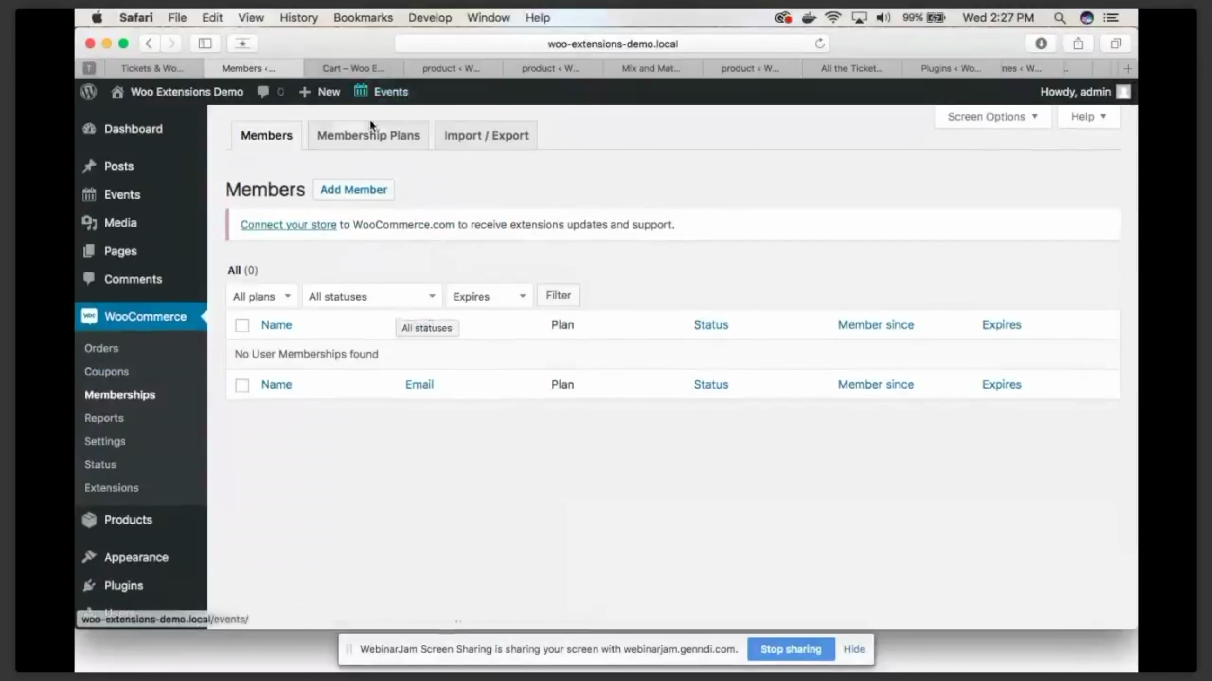
left_click(354, 135)
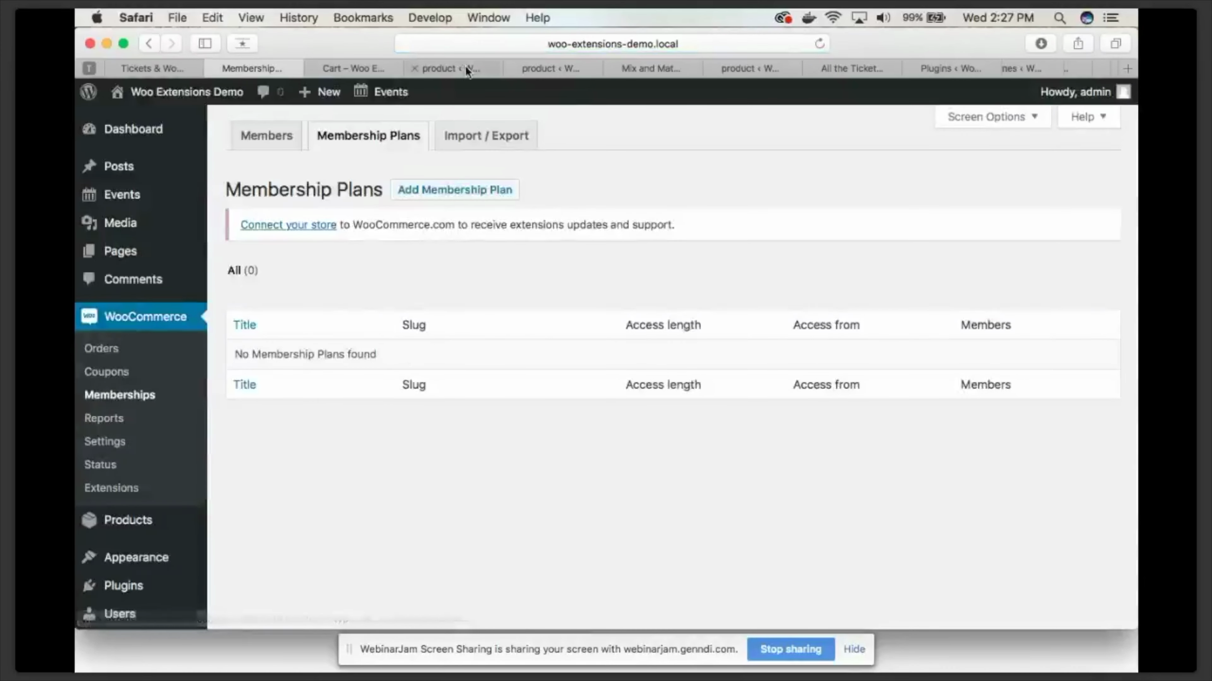
scroll(436, 193, "down", 2)
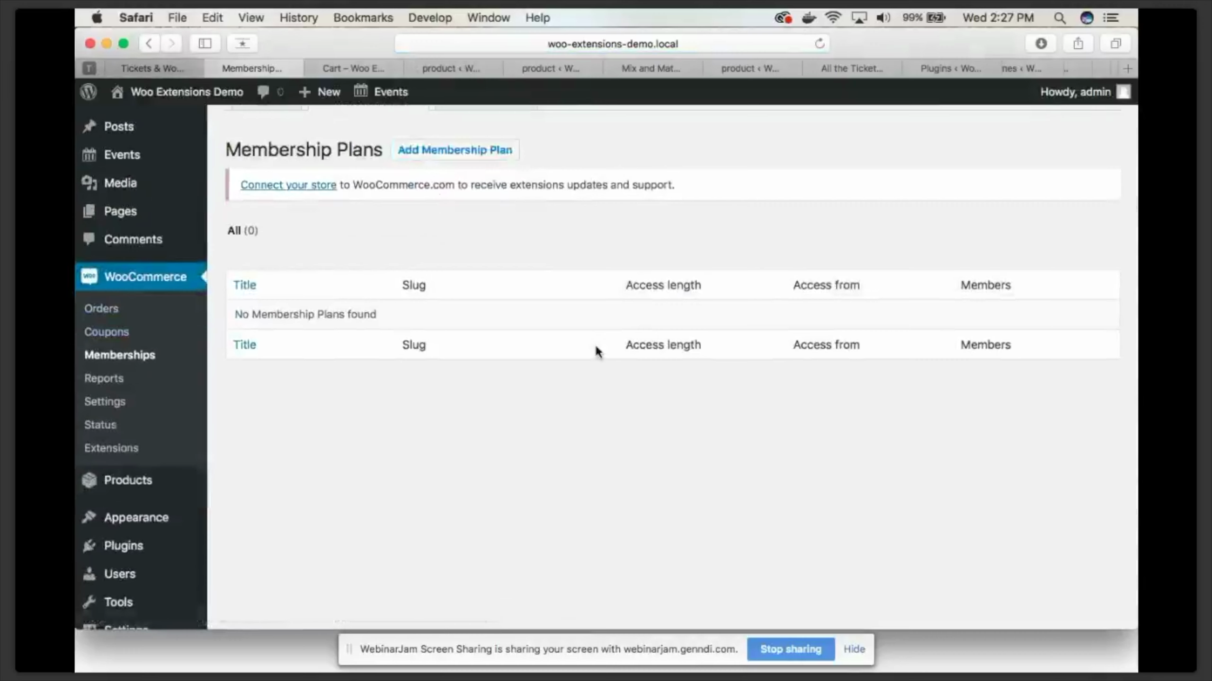
scroll(884, 300, "up", 2)
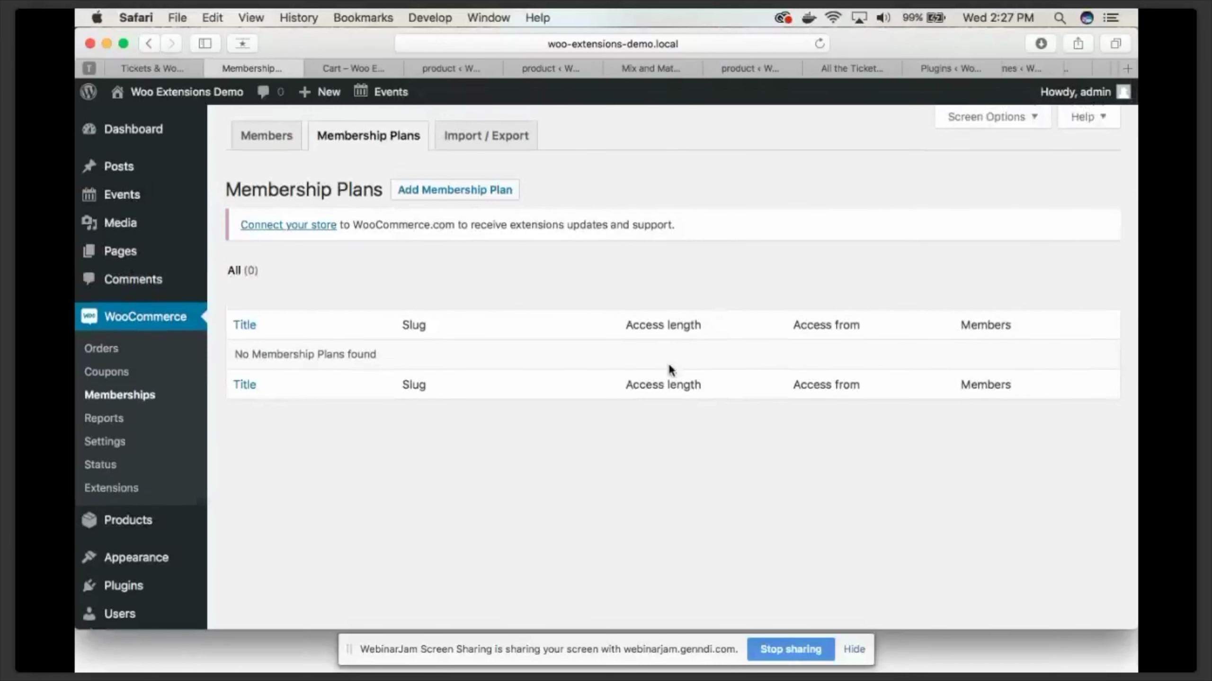
Switch to the Mix and Match product's edit page, reload it and show the Discounts settings of its Memberships section
left_click(451, 69)
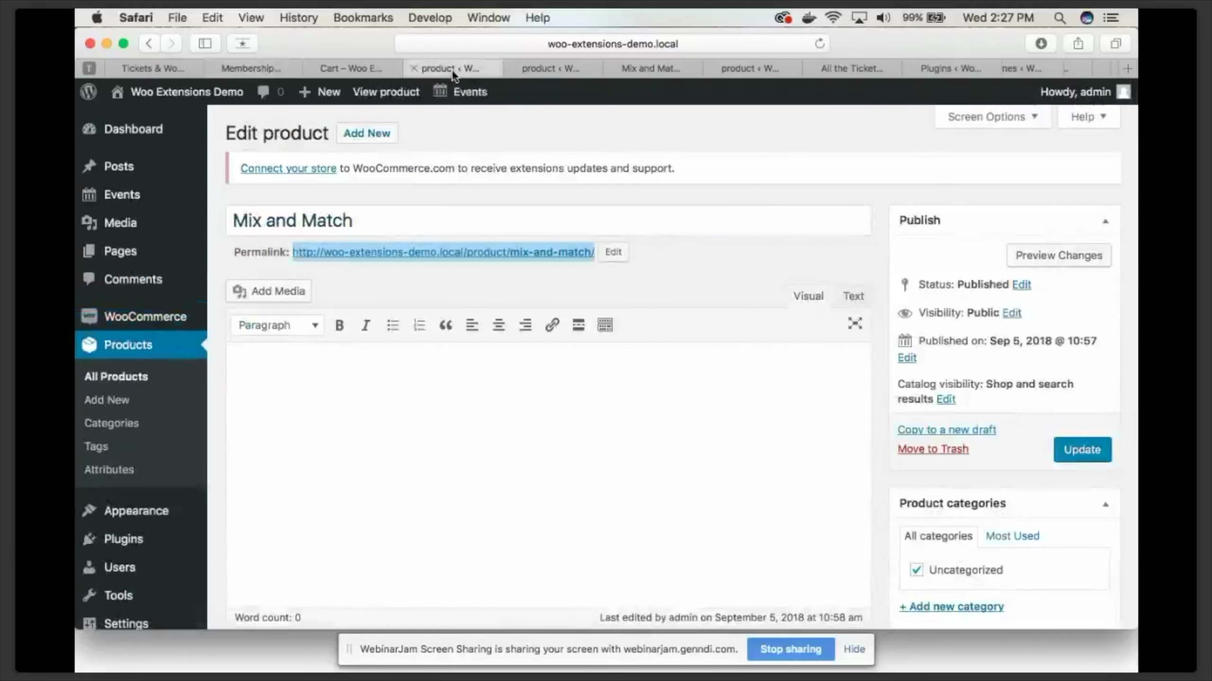
left_click(579, 253)
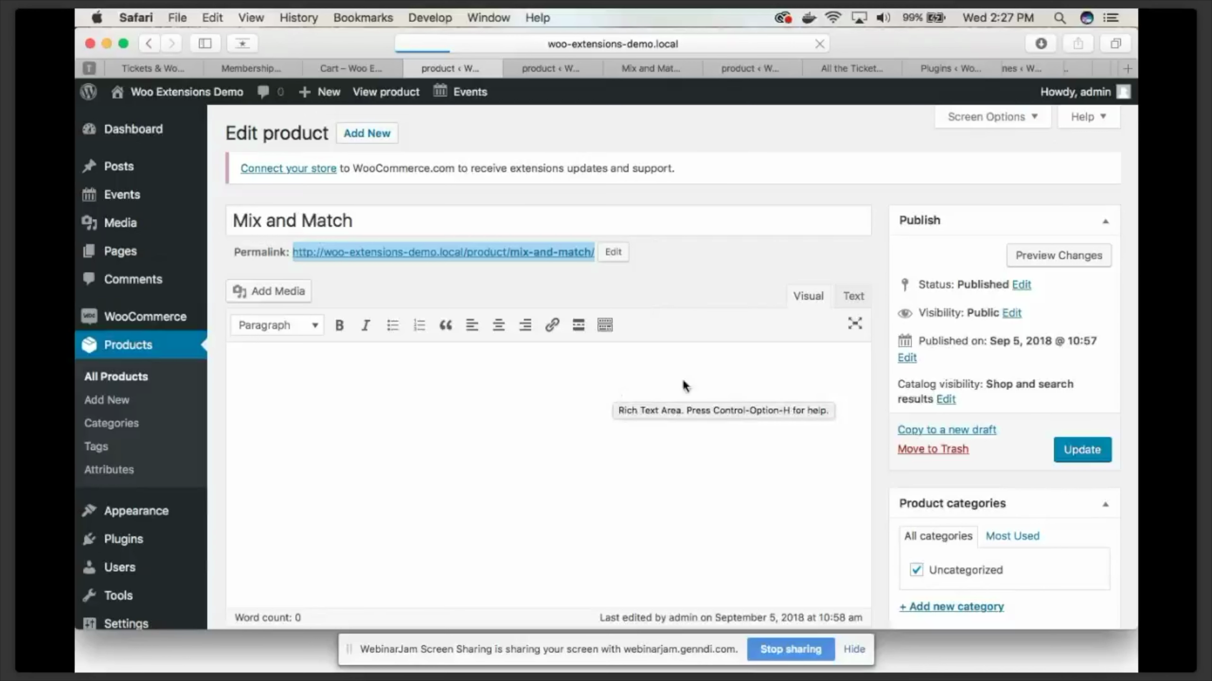
scroll(686, 389, "down", 20)
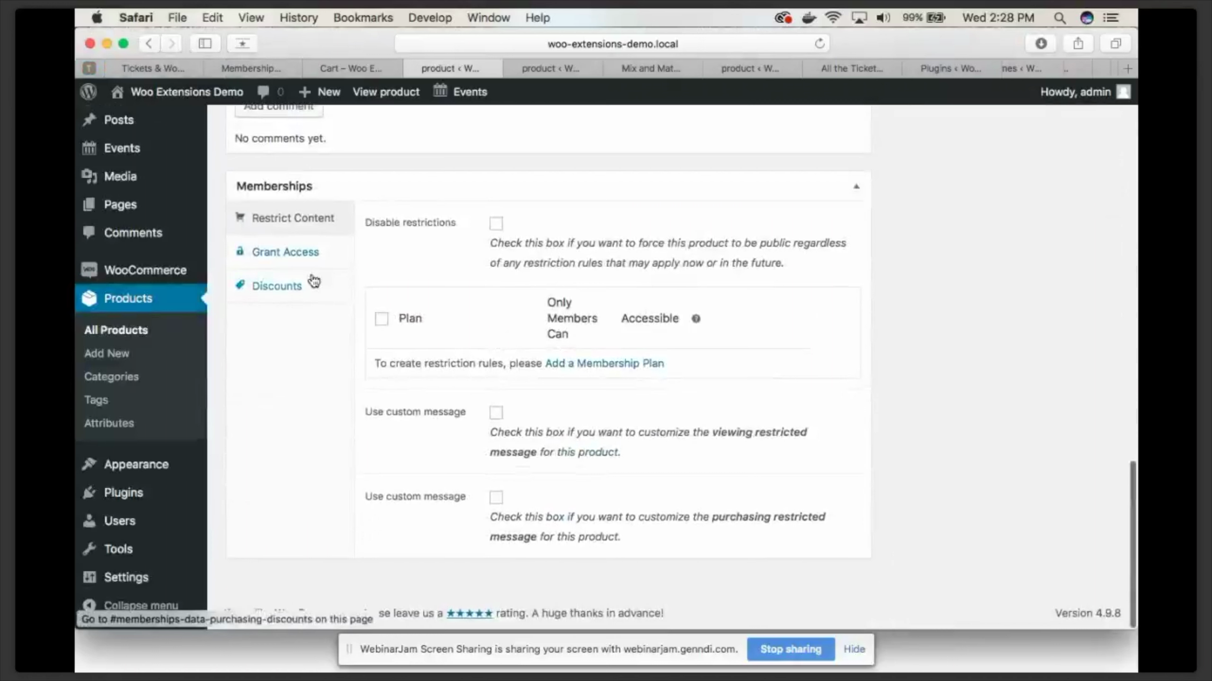
left_click(282, 292)
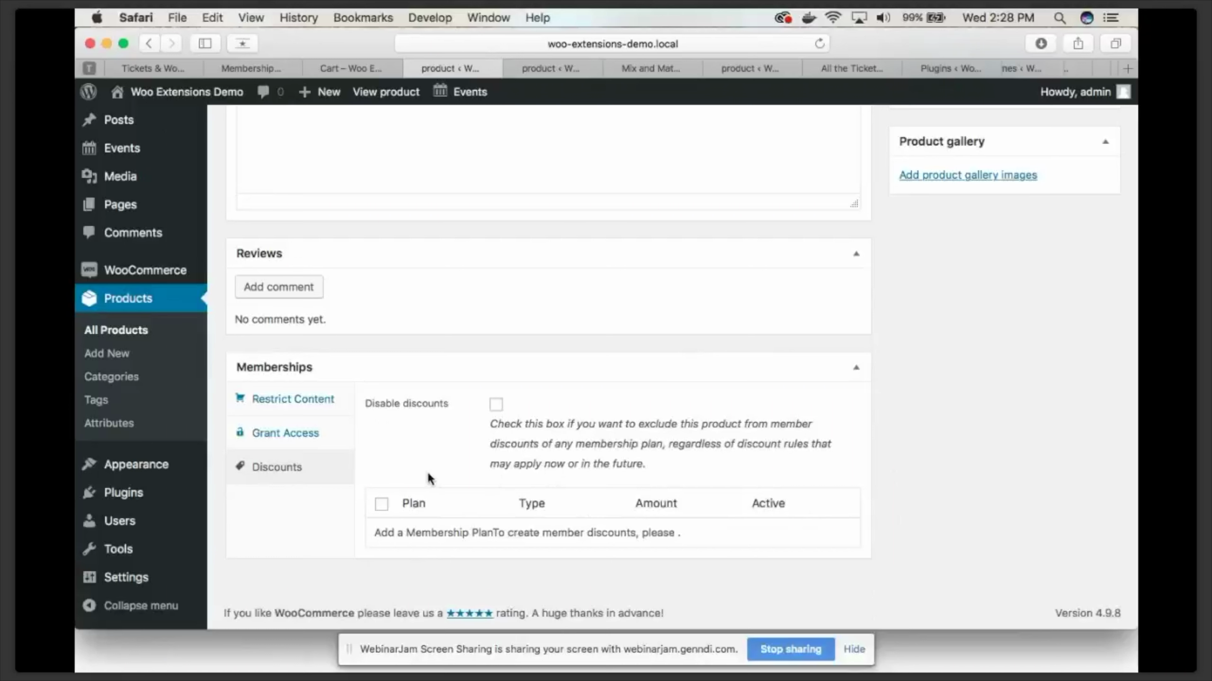
Review the Restrict Content and Grant Access settings in the product's Memberships section
scroll(431, 477, "up", 2)
left_click(290, 437)
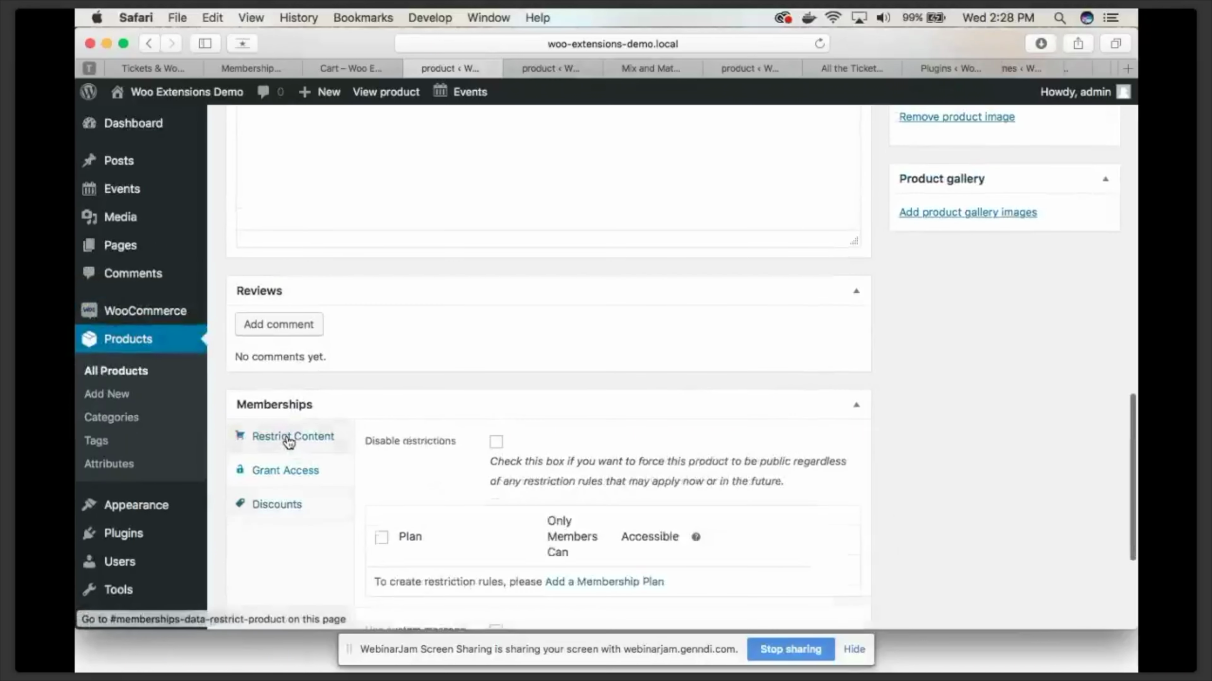
left_click(312, 471)
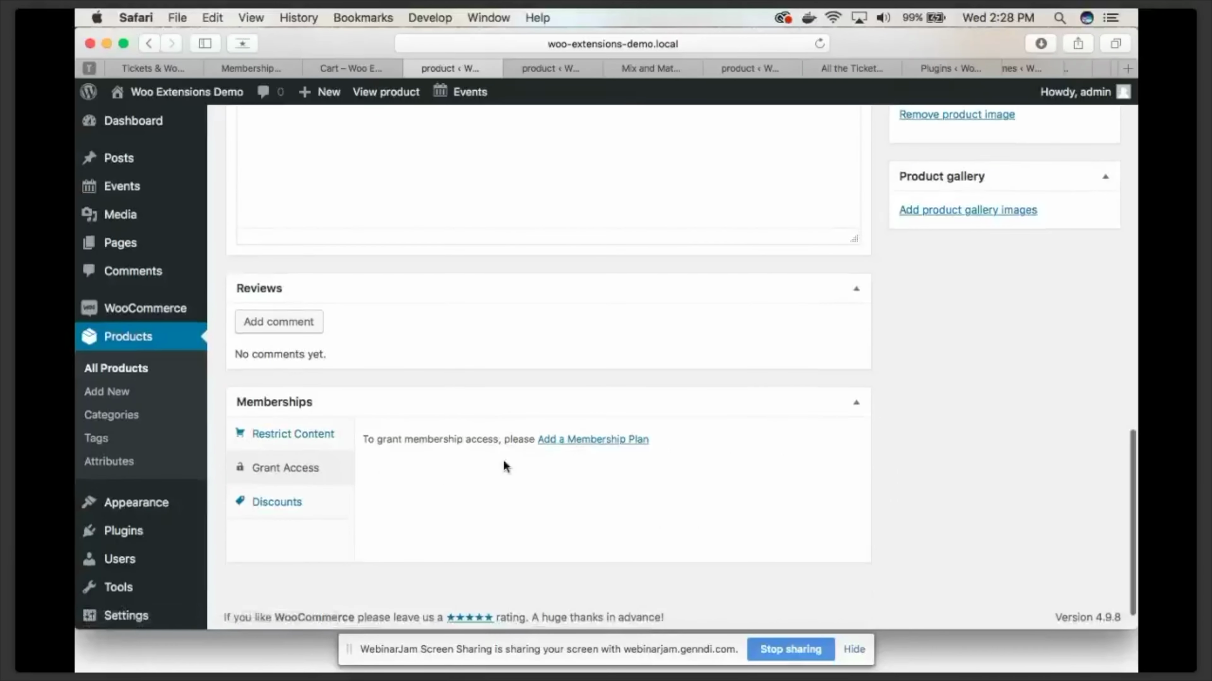
scroll(503, 465, "up", 3)
scroll(637, 527, "down", 3)
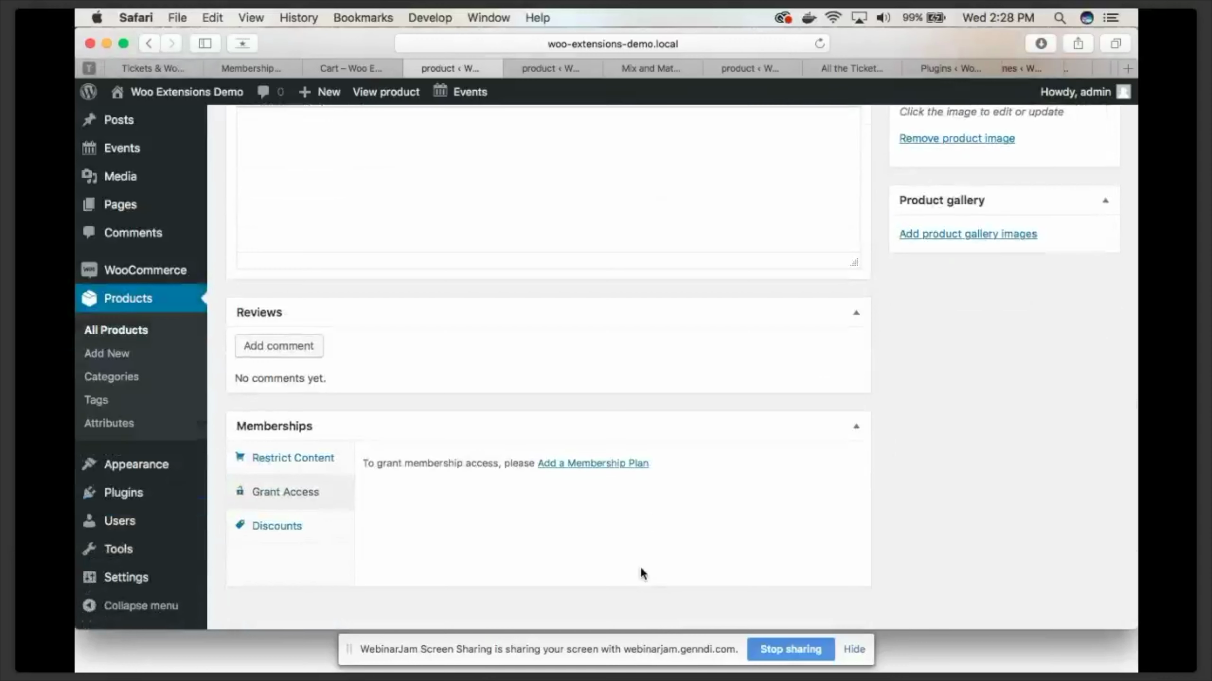
Leave the Mix and Match product's edit page for the installed plugins list and bring the inactive WooCommerce extensions into view
scroll(527, 556, "up", 5)
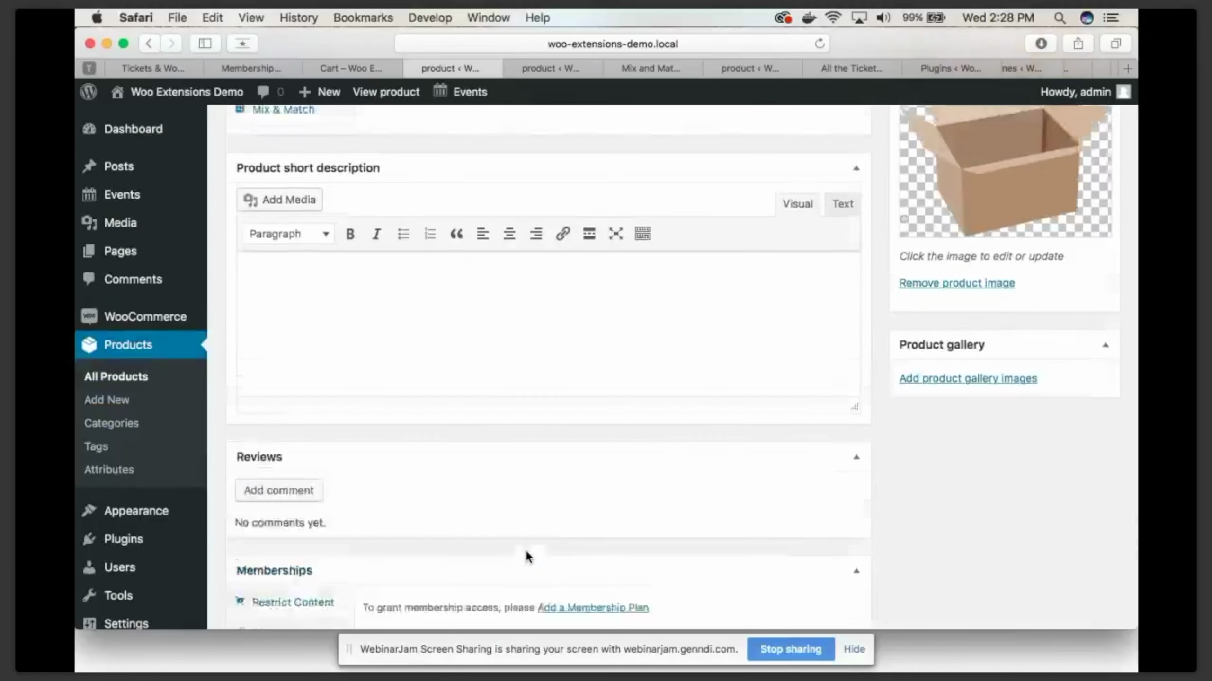
scroll(294, 357, "up", 2)
scroll(509, 327, "up", 10)
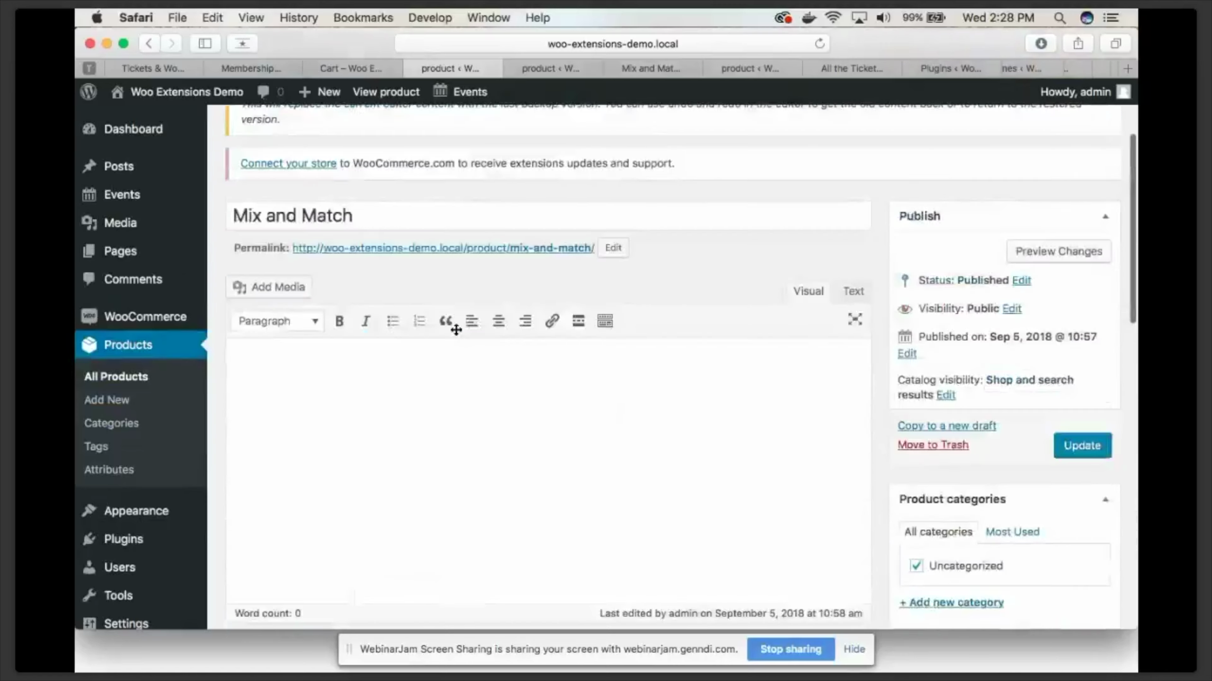
scroll(519, 492, "down", 1)
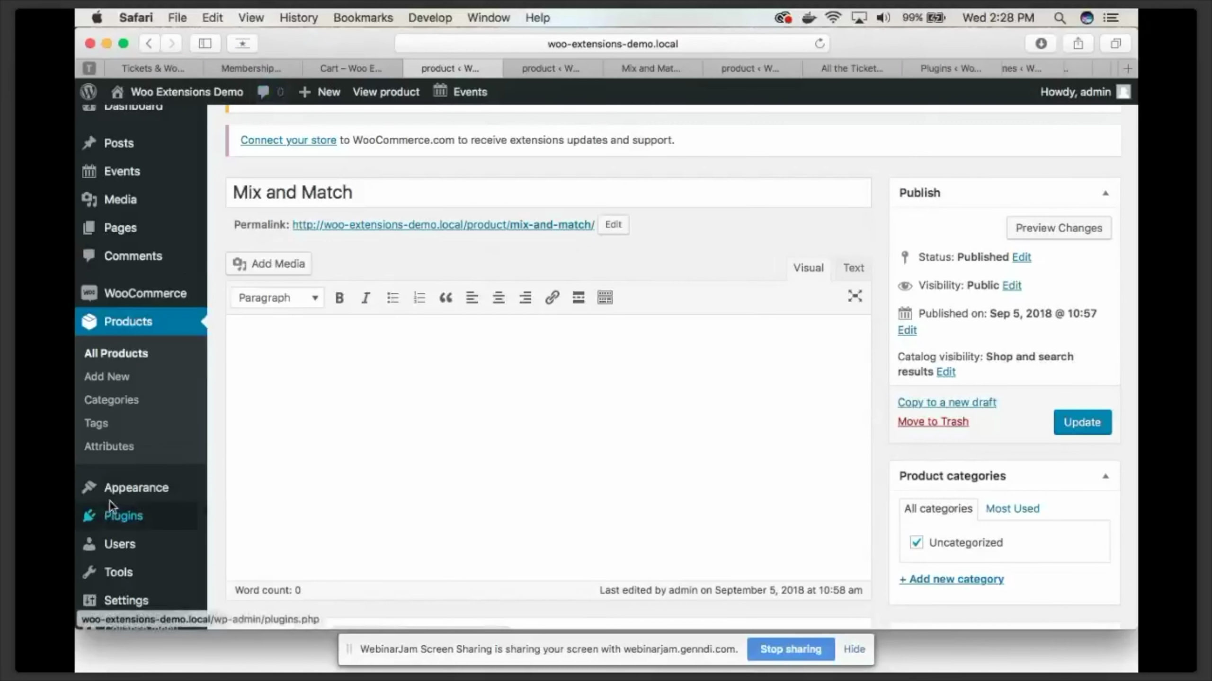
scroll(110, 506, "down", 3)
left_click(122, 493)
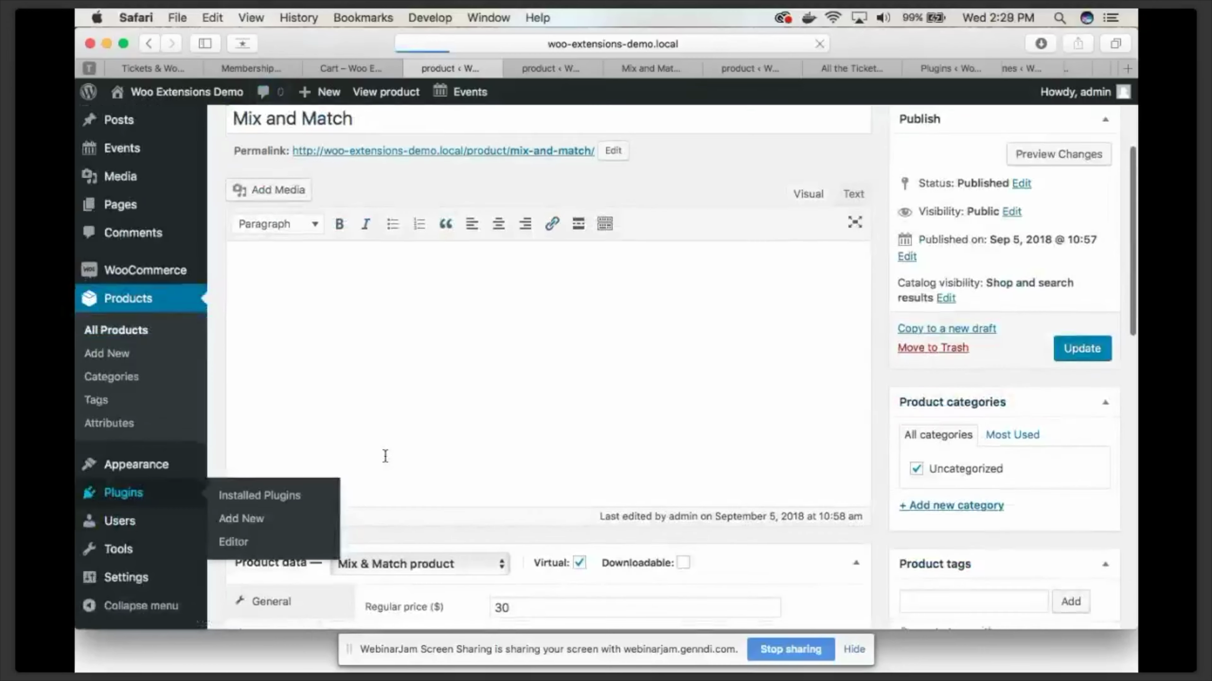
scroll(385, 455, "down", 2)
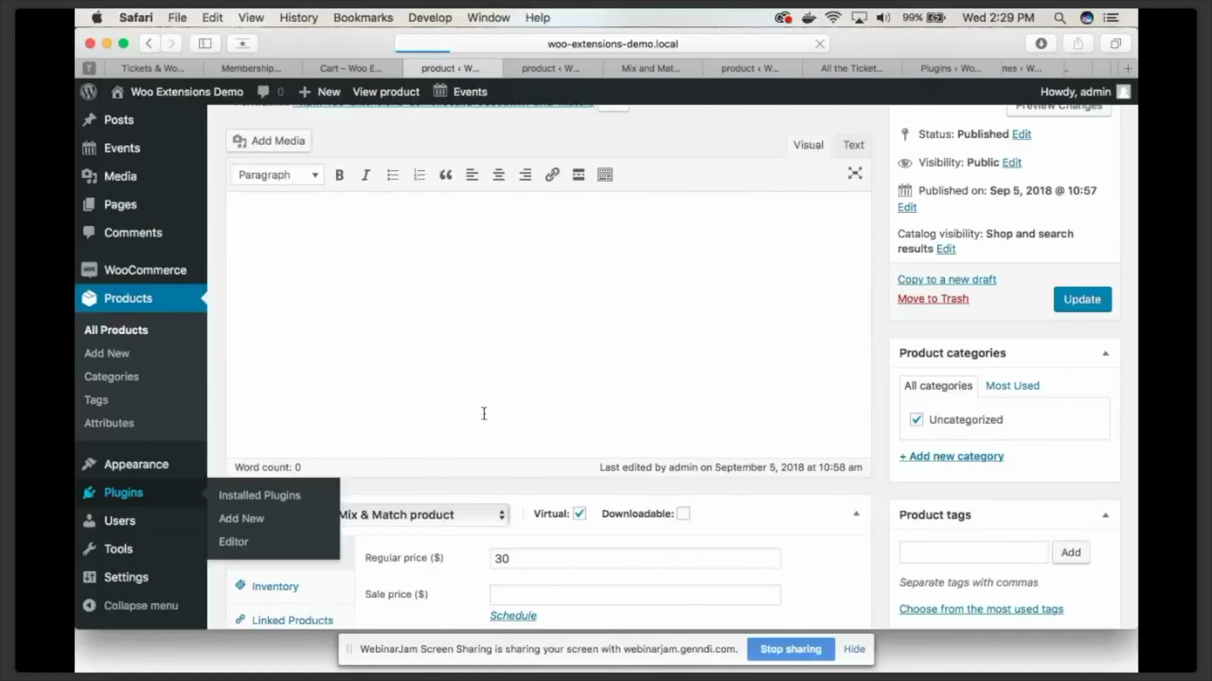
scroll(482, 410, "down", 4)
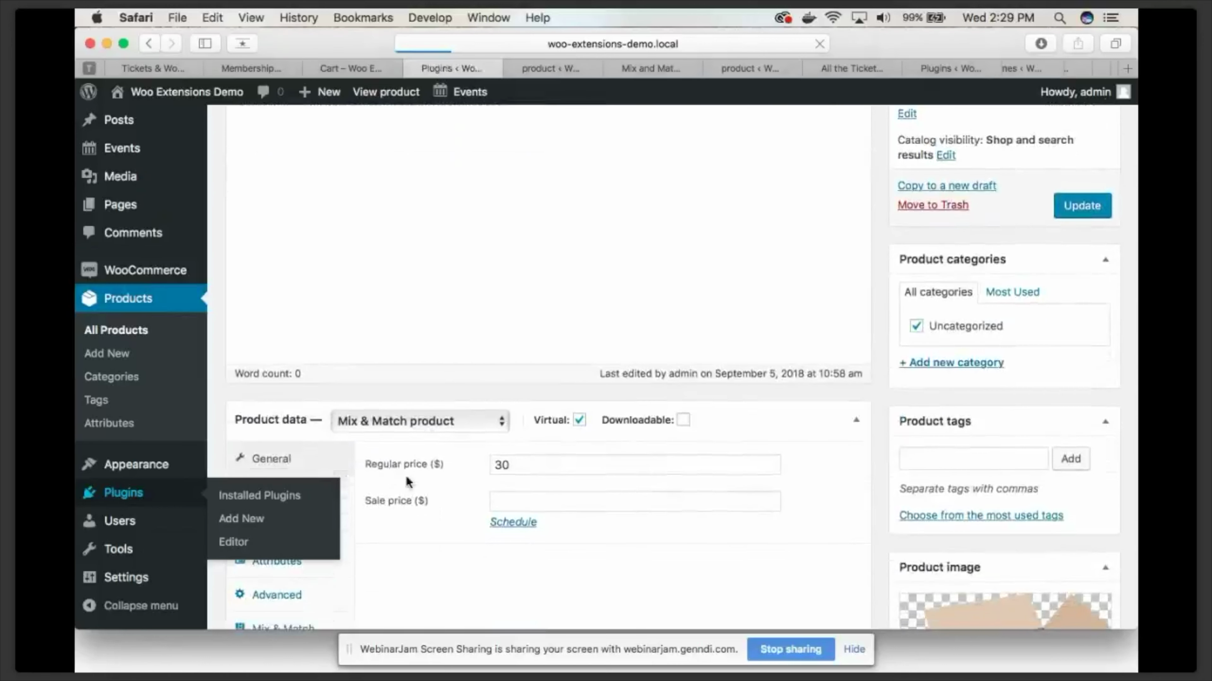
scroll(405, 477, "down", 10)
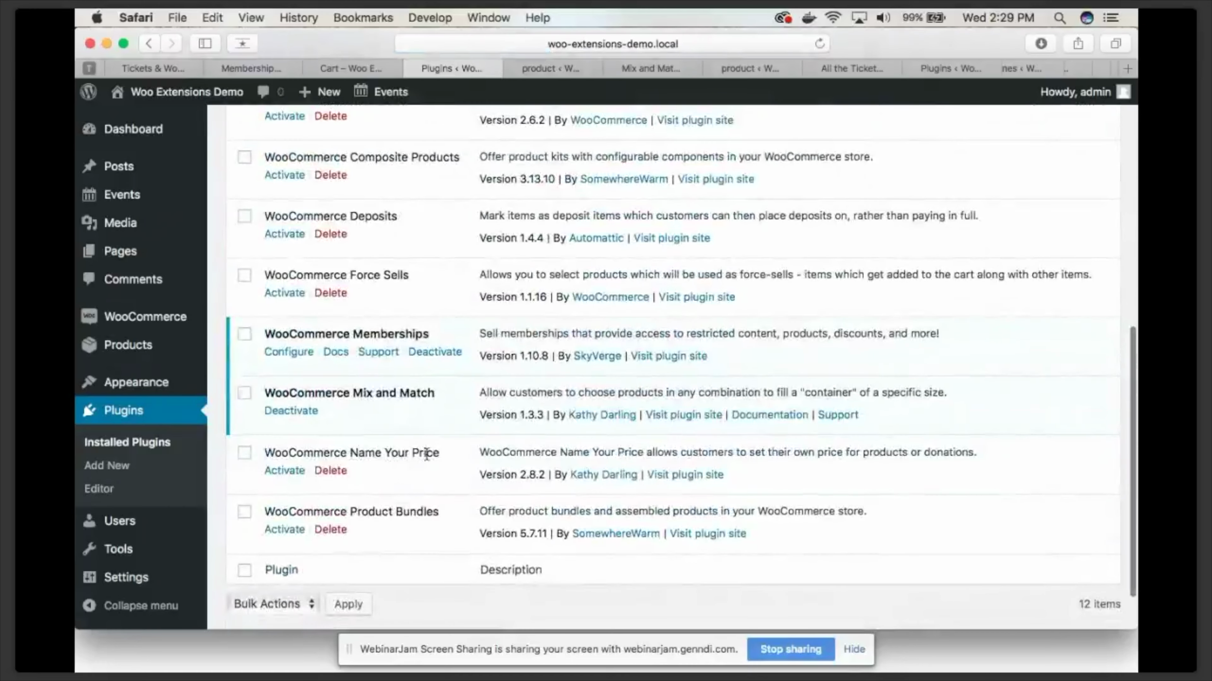
Point out the WooCommerce Deposits extension by highlighting "Deposits" in its plugin name
double_click(386, 218)
scroll(389, 217, "down", 1)
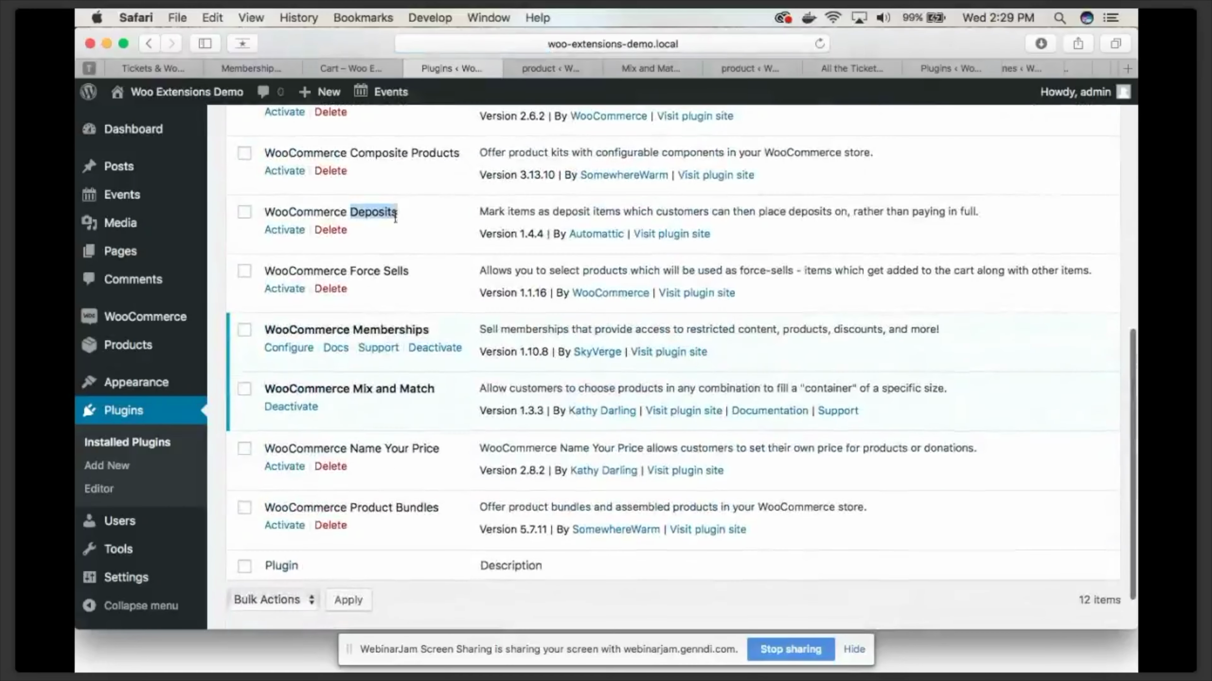
scroll(390, 217, "down", 2)
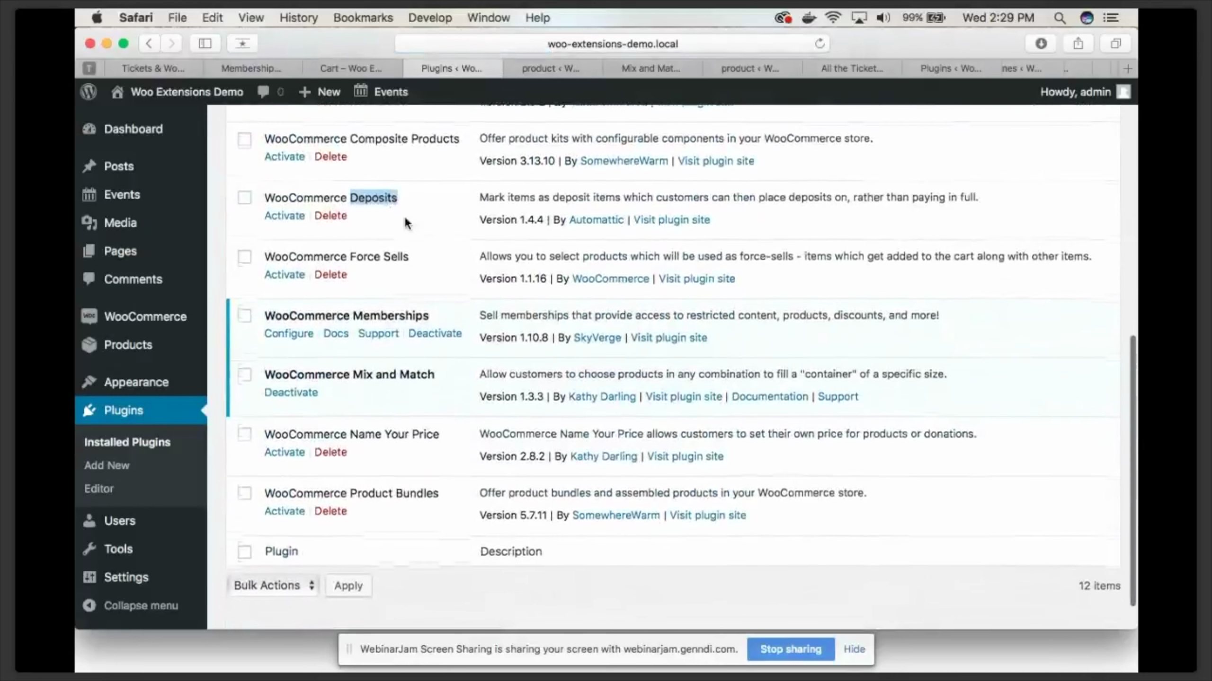
scroll(406, 223, "down", 2)
left_click(372, 175)
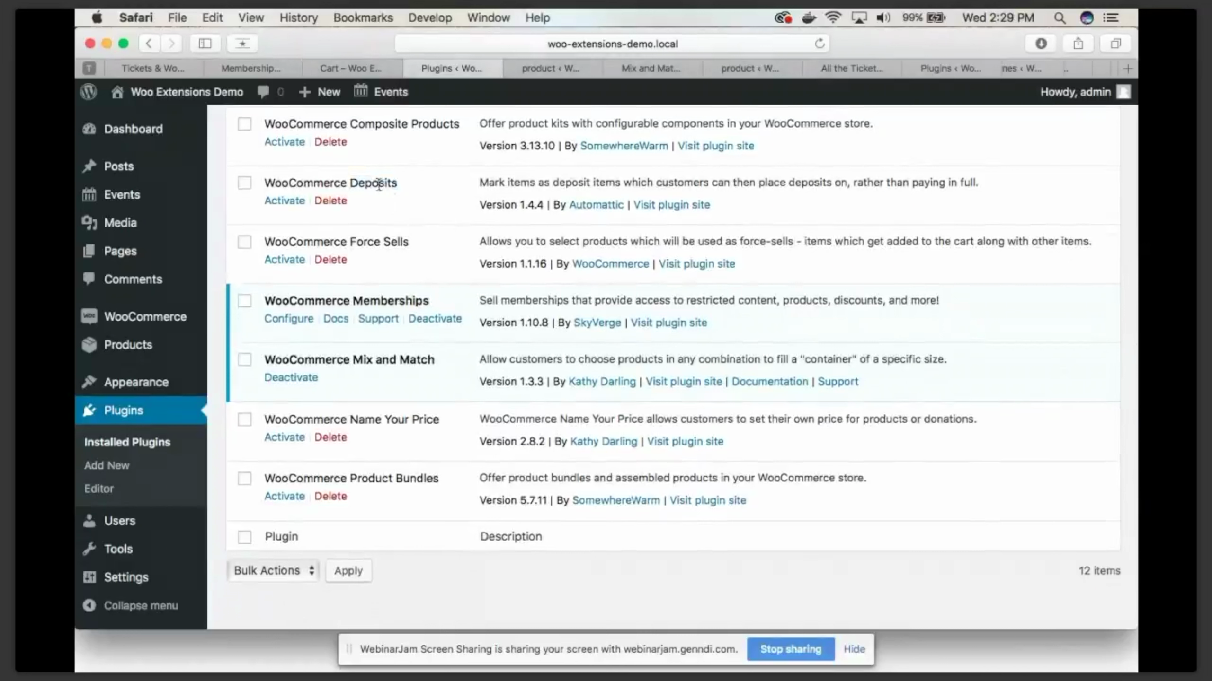
double_click(363, 178)
Point out the WooCommerce Name Your Price extension by highlighting "Name Your Price" in its plugin name
left_click_drag(350, 420, 437, 421)
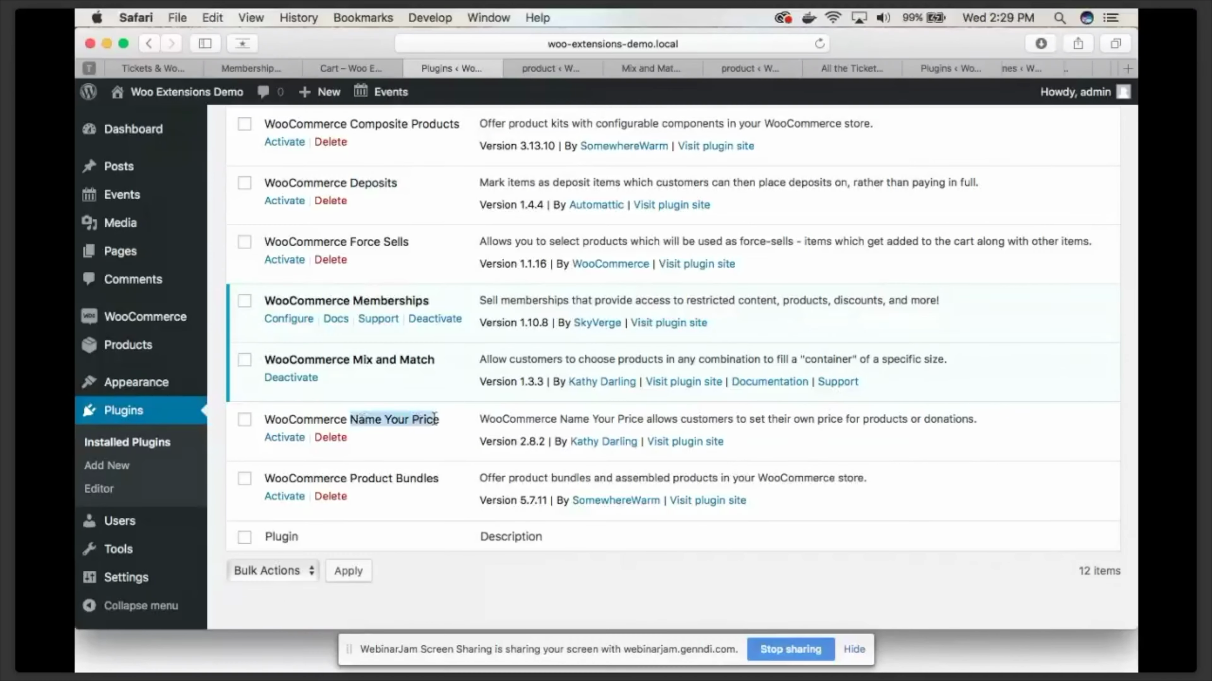
scroll(440, 424, "down", 1)
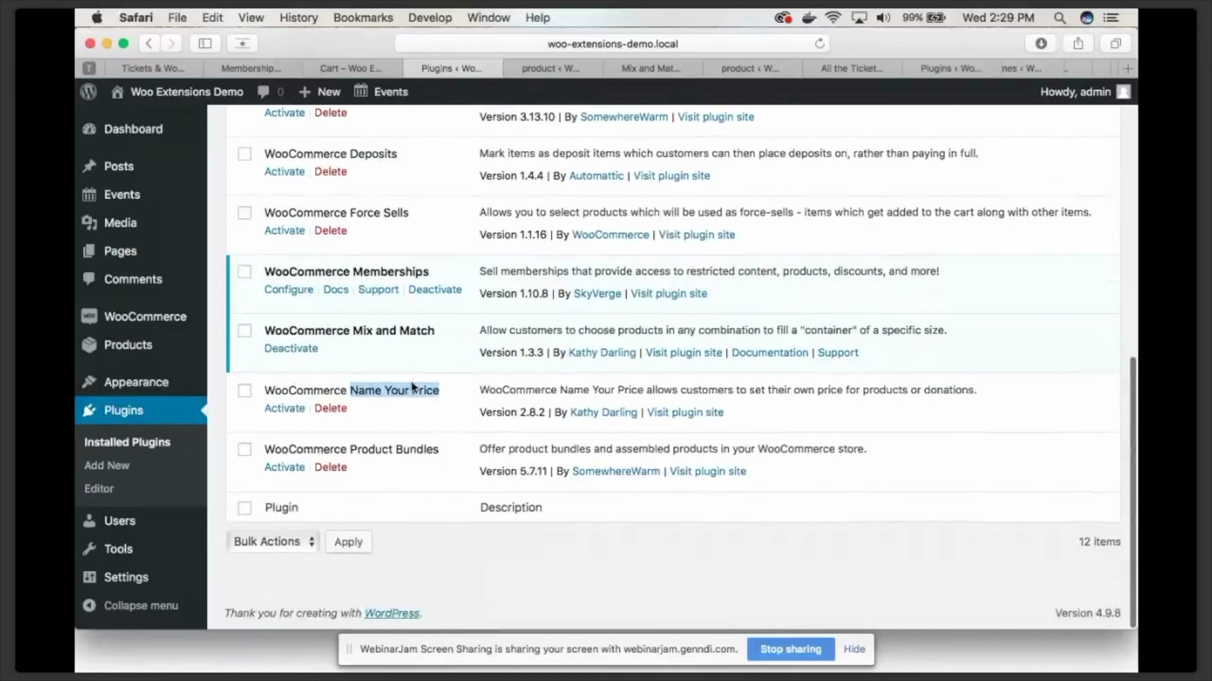
left_click(411, 381)
left_click_drag(441, 394, 350, 396)
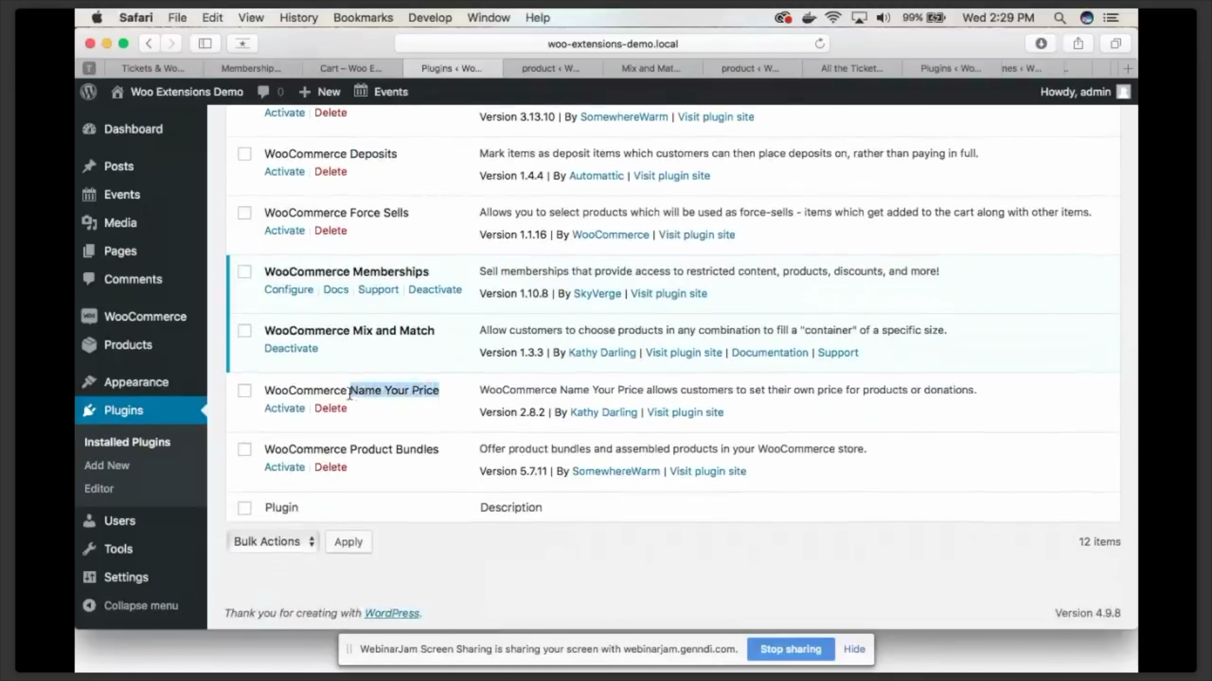
Open the ticket settings of the Events plugin and go to the WooCommerce Support options
scroll(394, 410, "up", 1)
scroll(394, 409, "up", 2)
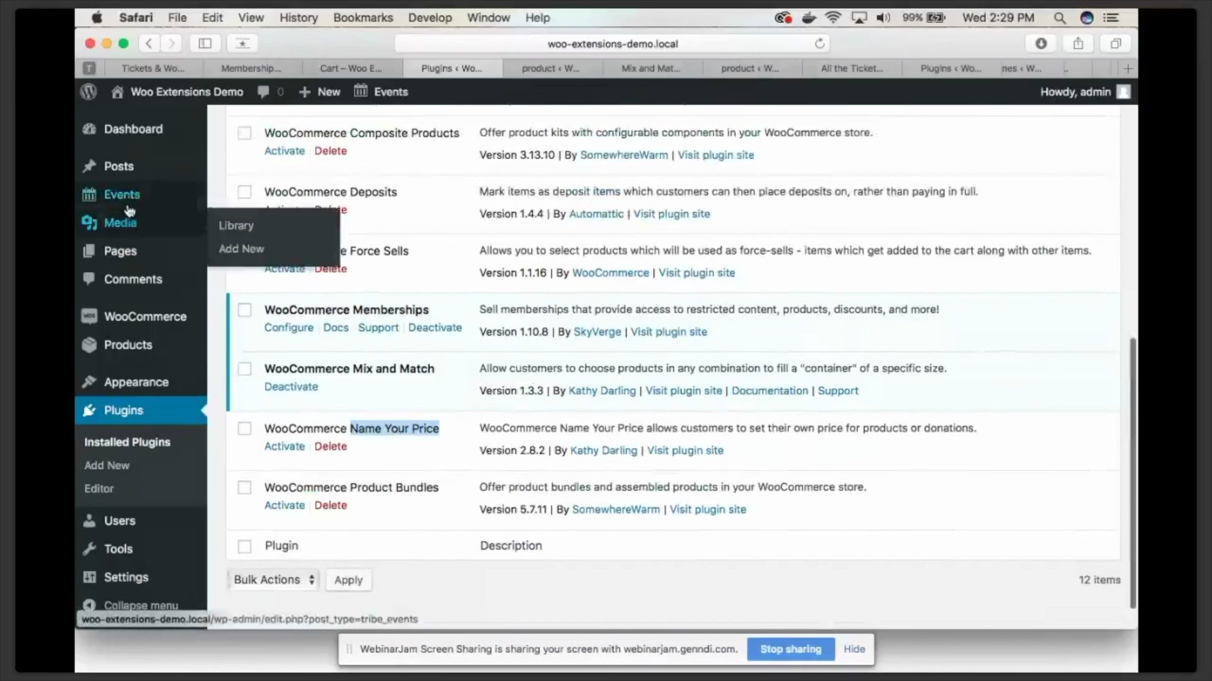
mouse_move(143, 194)
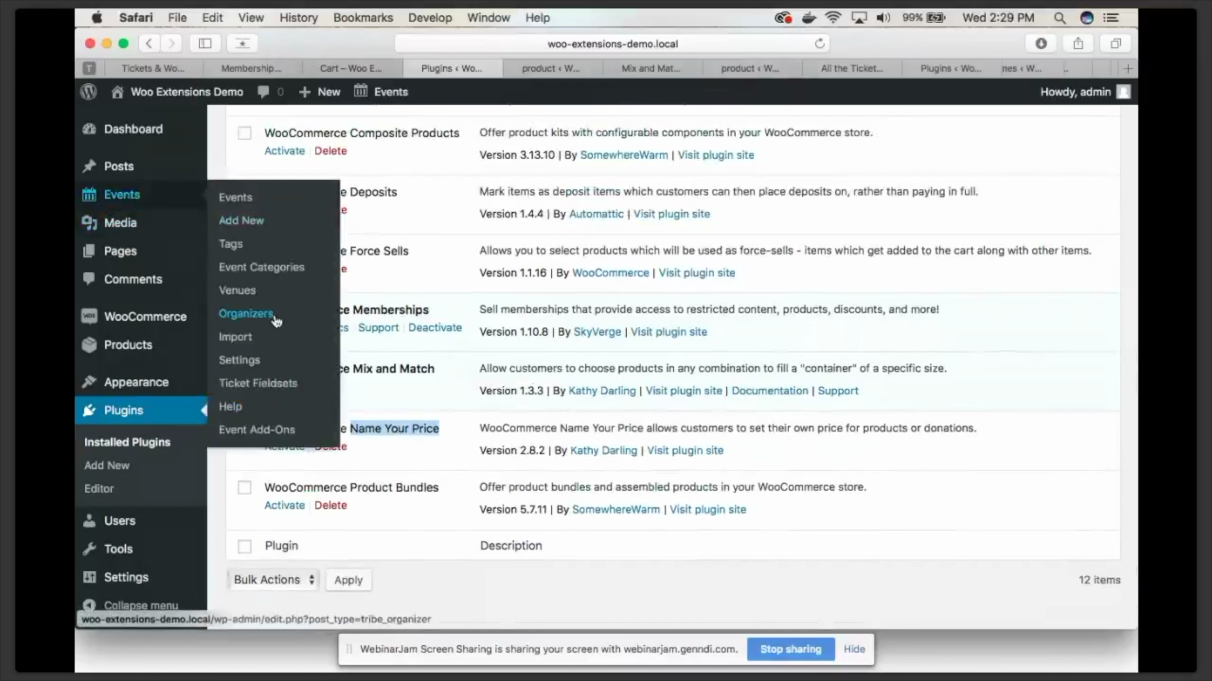
left_click(260, 365)
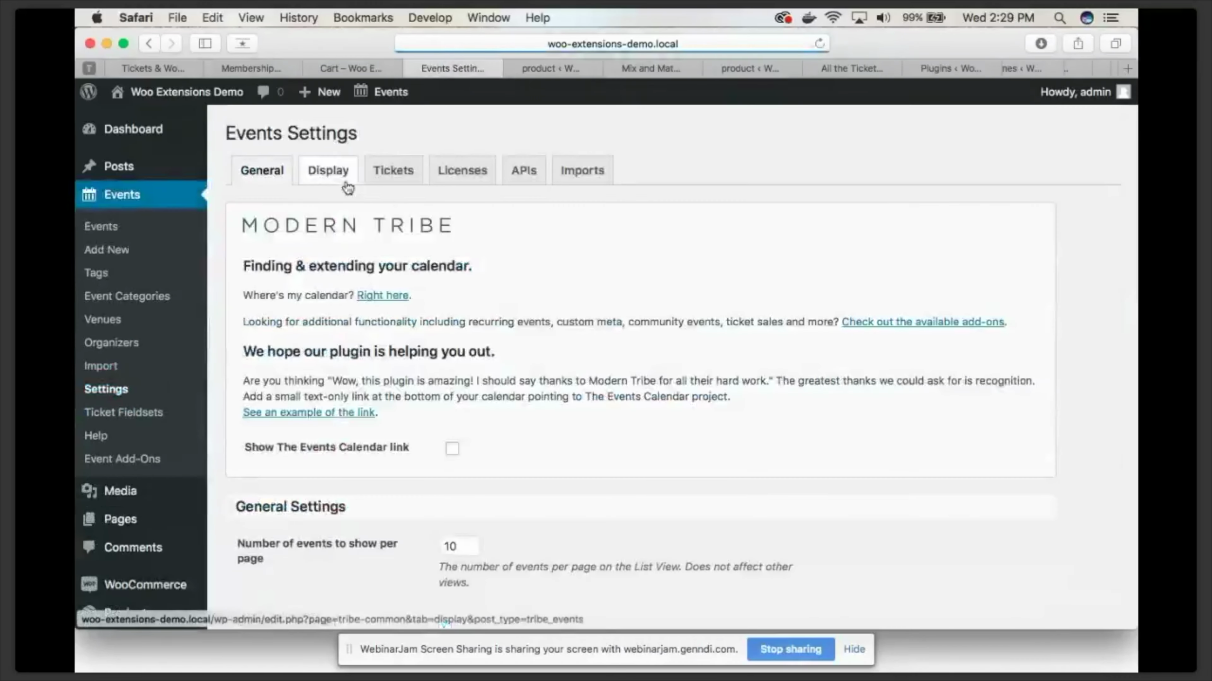
left_click(395, 171)
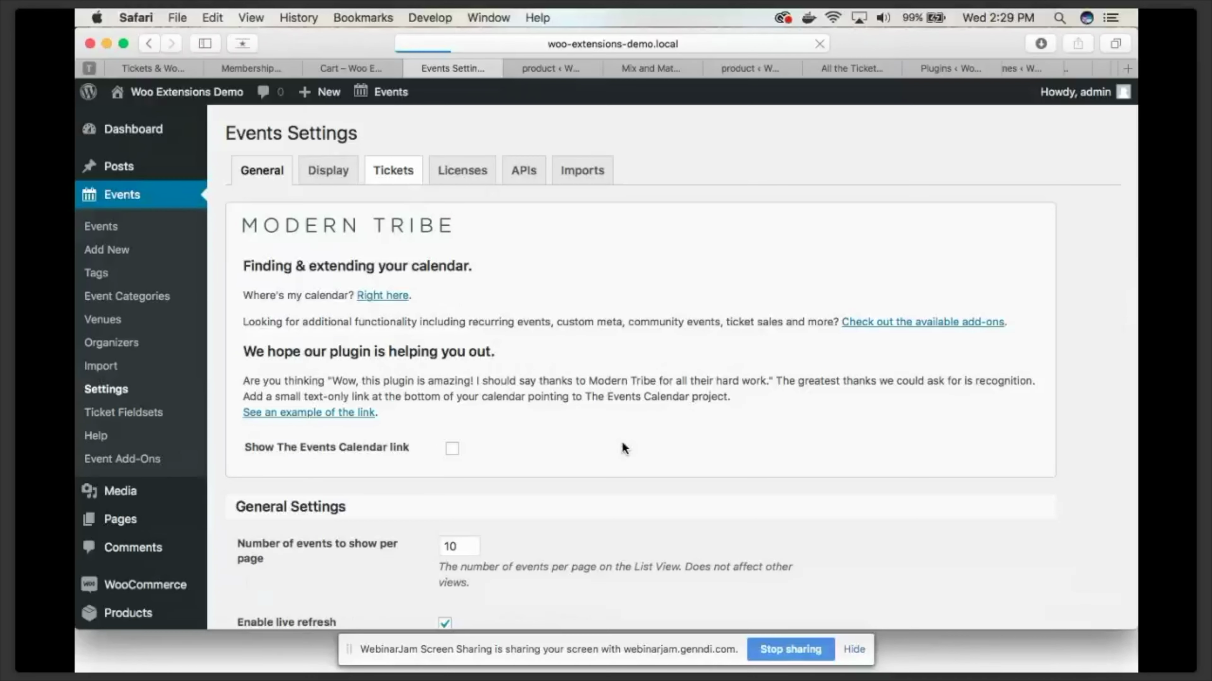
scroll(621, 449, "down", 15)
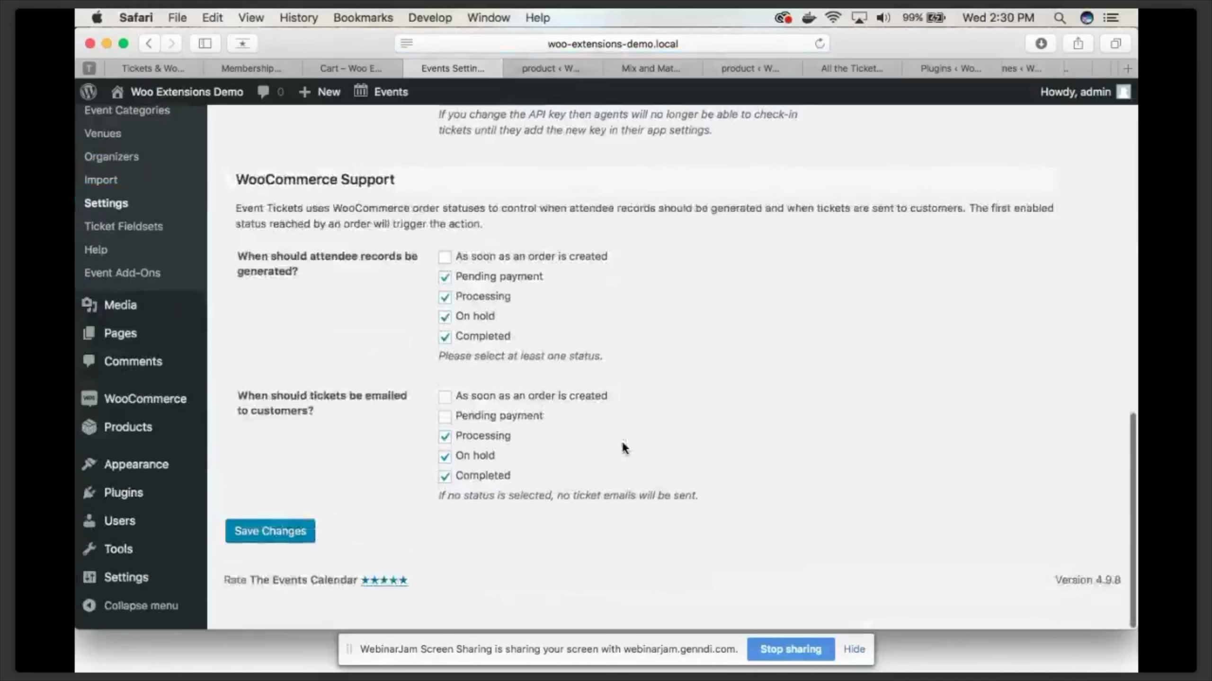
Leave only the Completed order status enabled for generating attendee records and for emailing tickets to customers
left_click(445, 311)
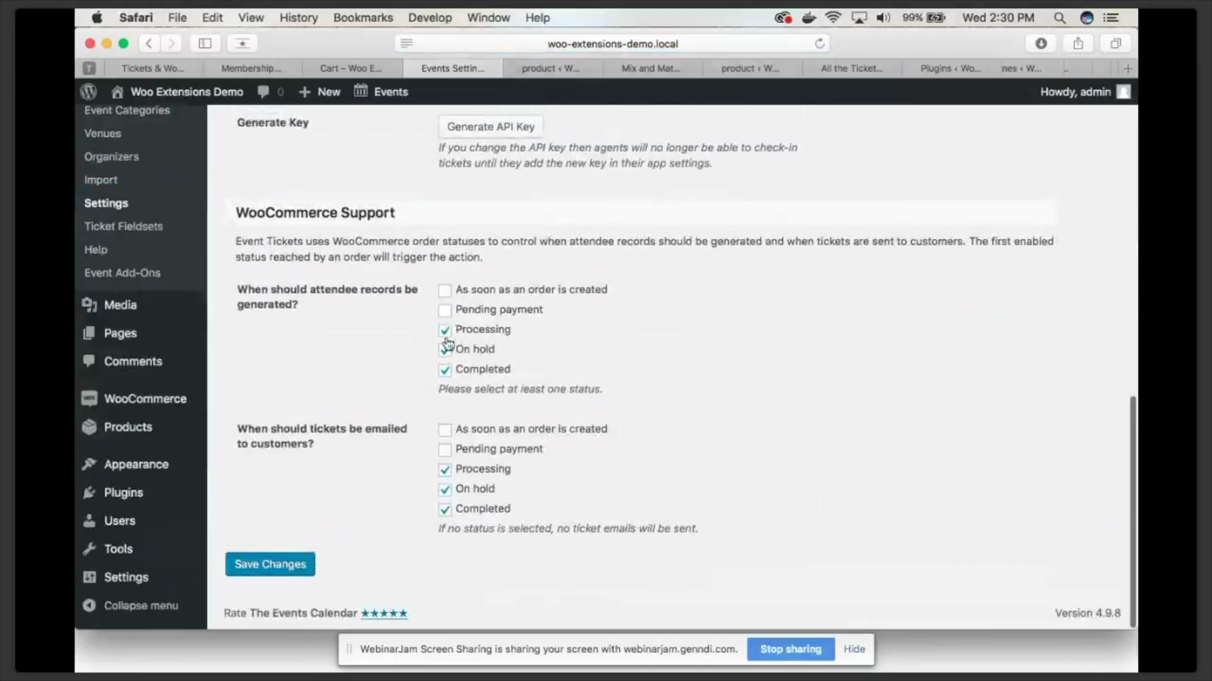
left_click(444, 331)
left_click(444, 350)
left_click(445, 469)
left_click(474, 491)
left_click_drag(516, 510, 604, 581)
left_click(605, 581)
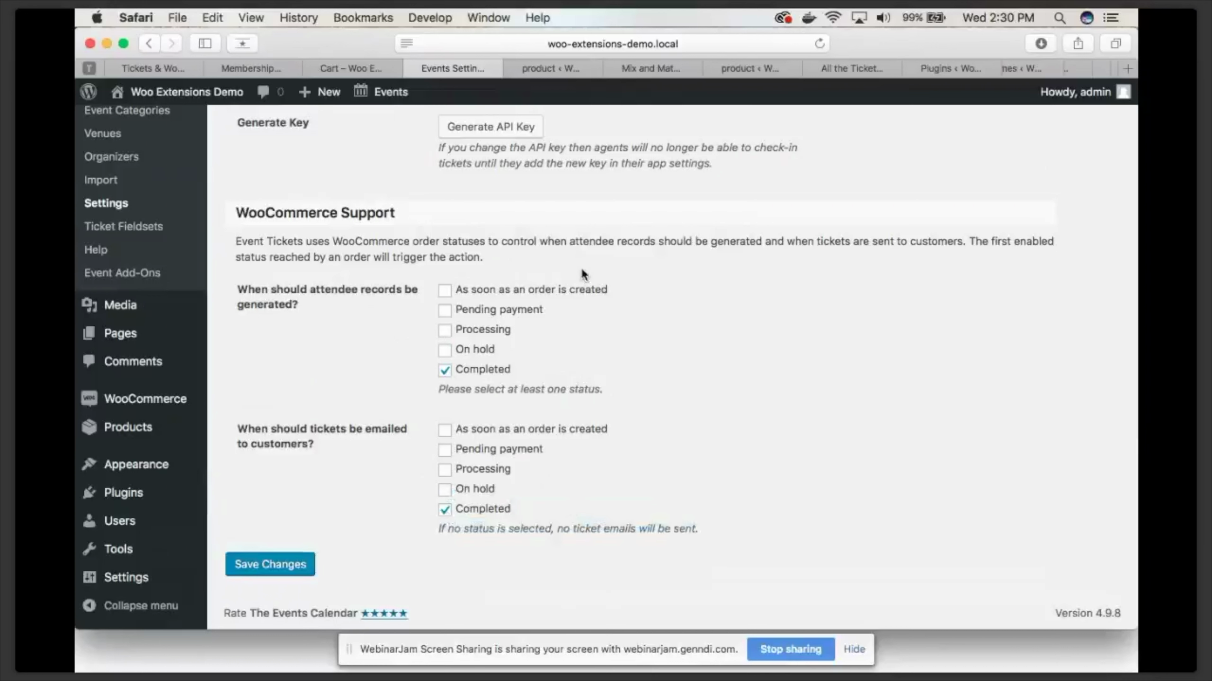
Point out the attendee record timing option by highlighting "When should attendee records be generated?" under WooCommerce Support
scroll(523, 382, "down", 1)
left_click_drag(299, 308, 237, 288)
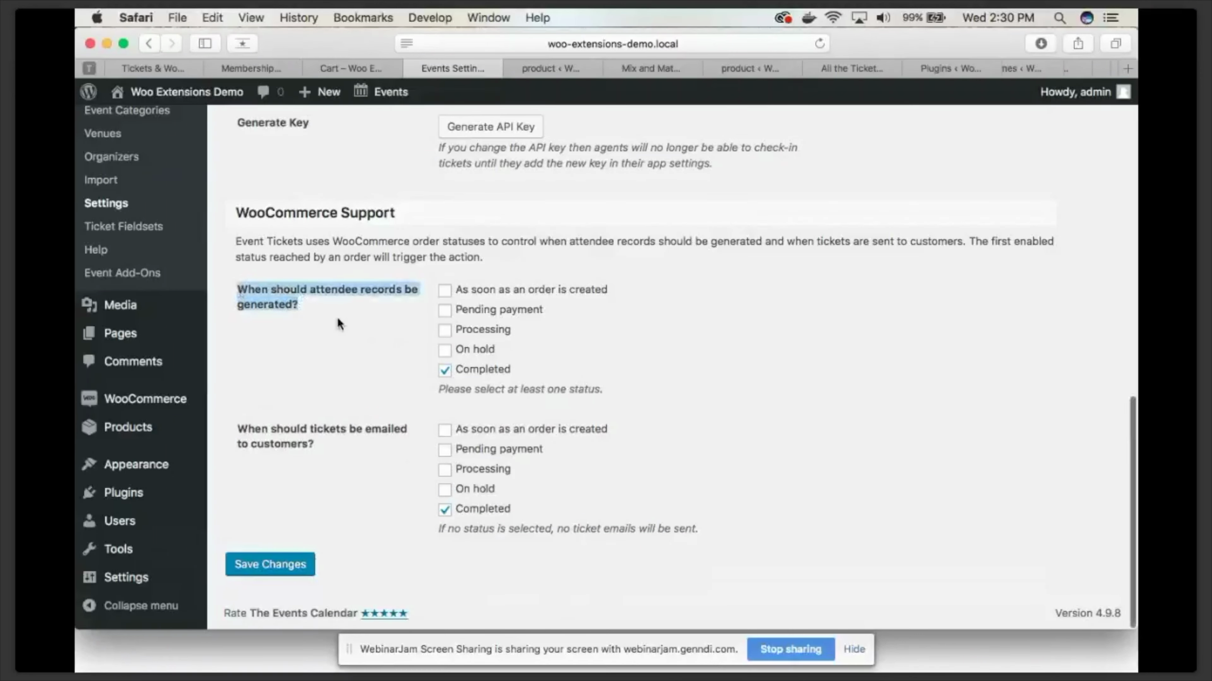
left_click(419, 261)
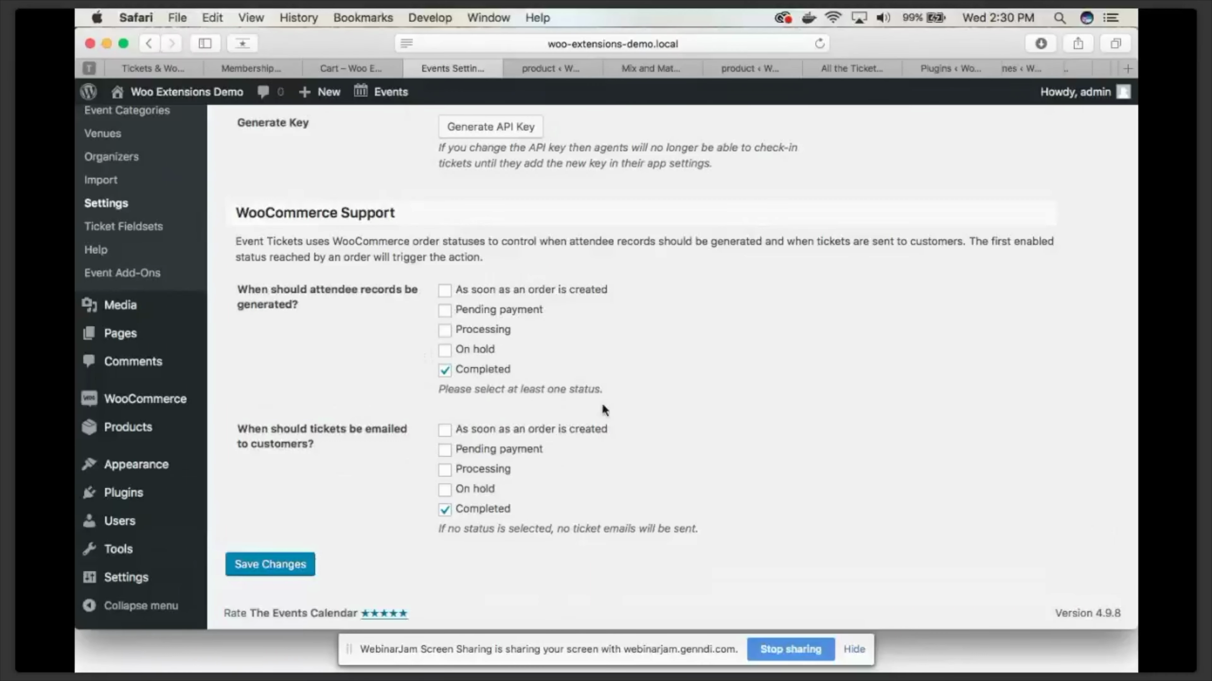
scroll(601, 401, "up", 3)
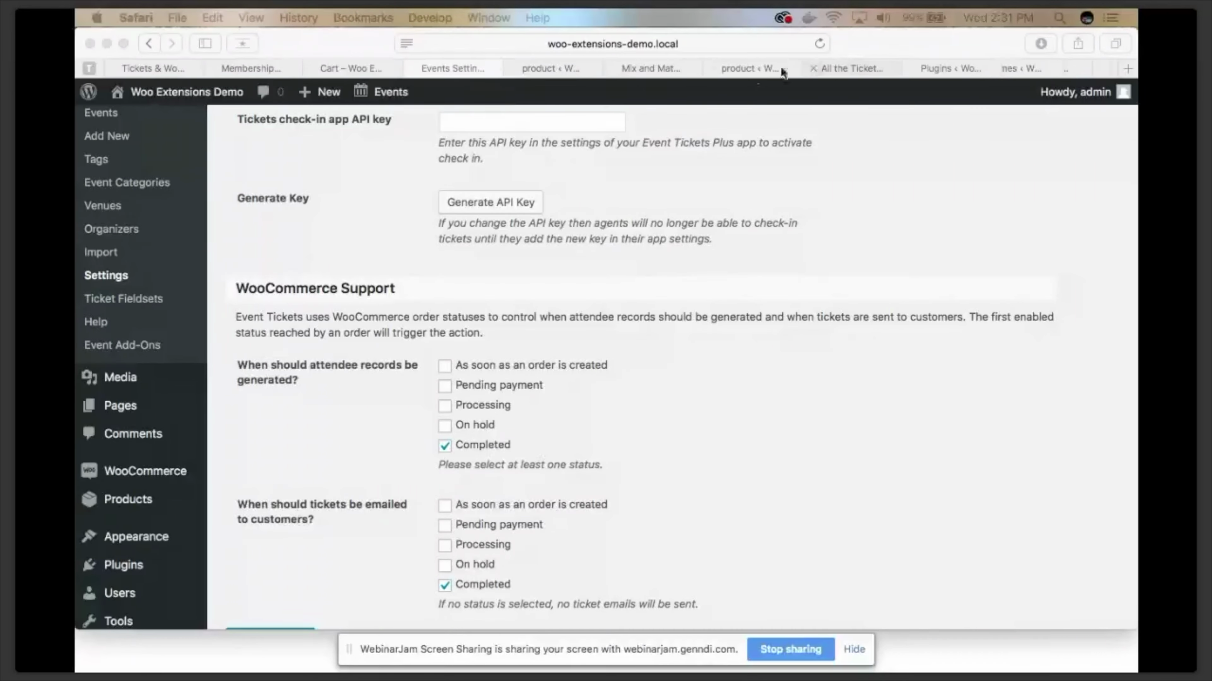
Load the easydigitaldownloads.com extensions page in place of the product page next to the Events settings
left_click(537, 63)
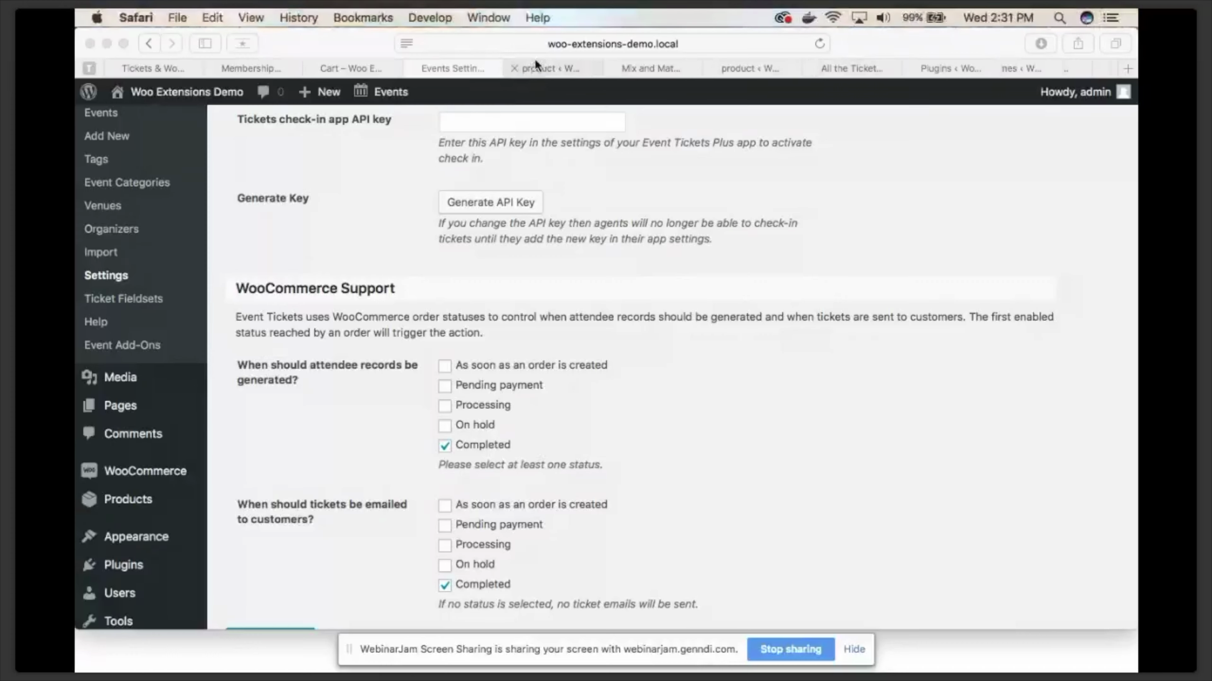
left_click(527, 49)
key("super+v")
key("Return")
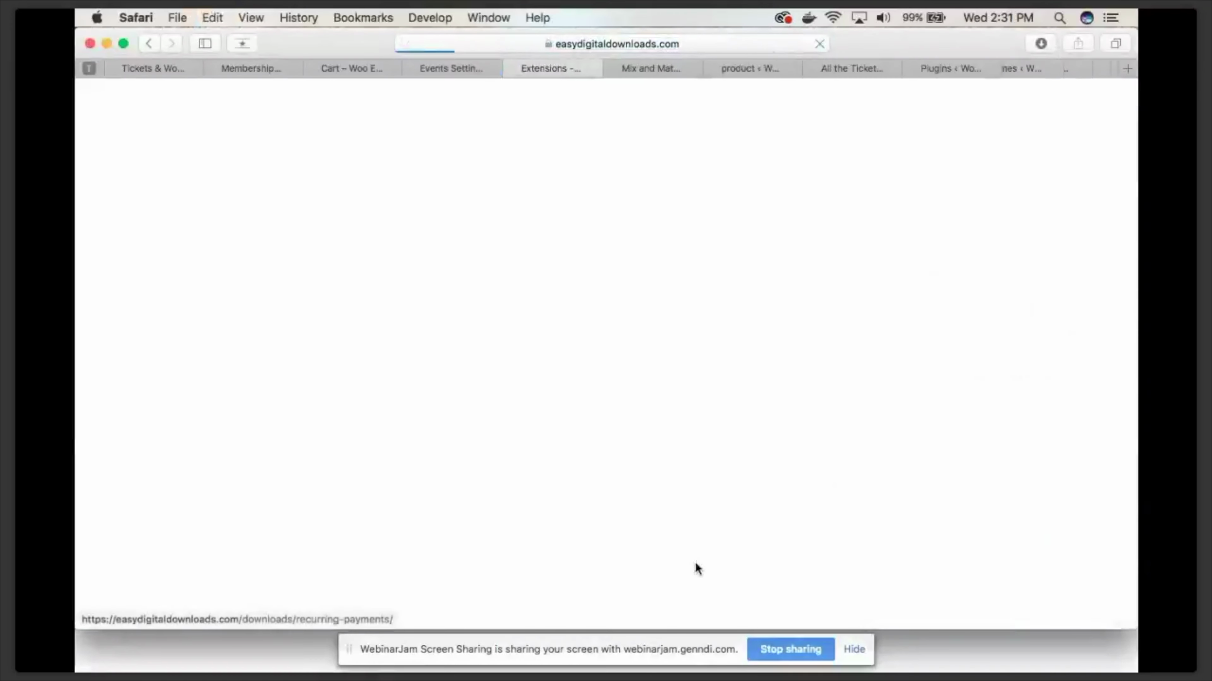
Browse the Easy Digital Downloads extensions catalogue, from Recurring Payments and Stripe down to Slack and Zapier
scroll(695, 563, "down", 5)
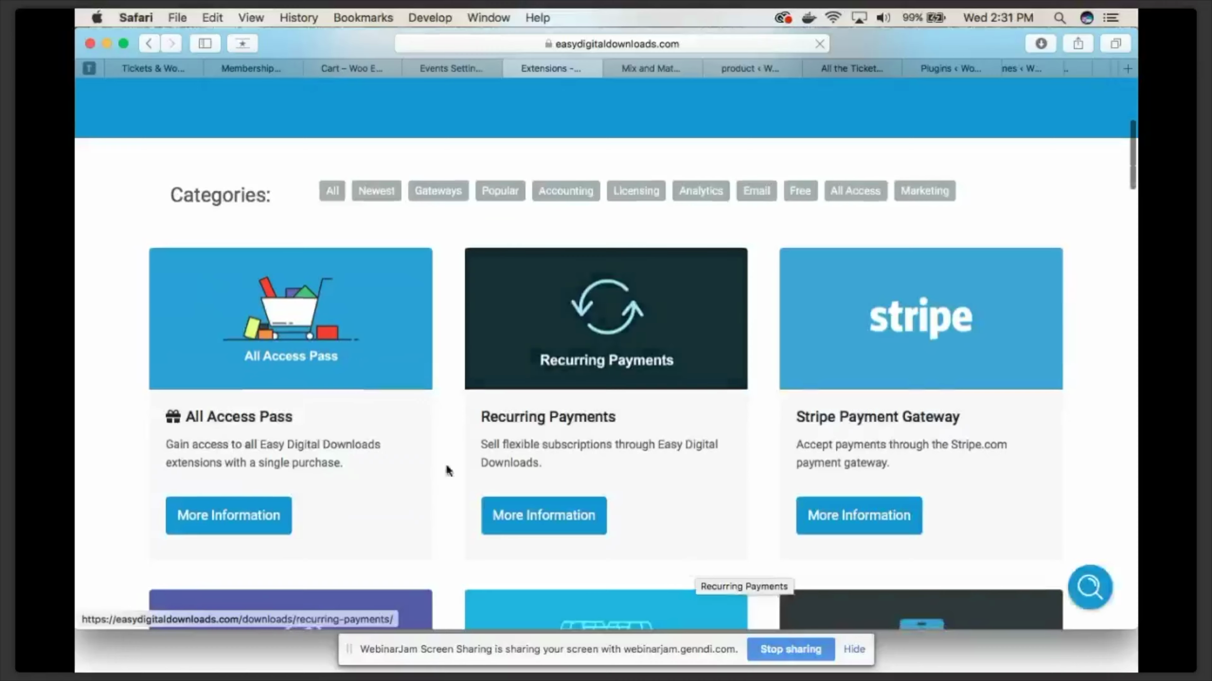
scroll(413, 449, "down", 5)
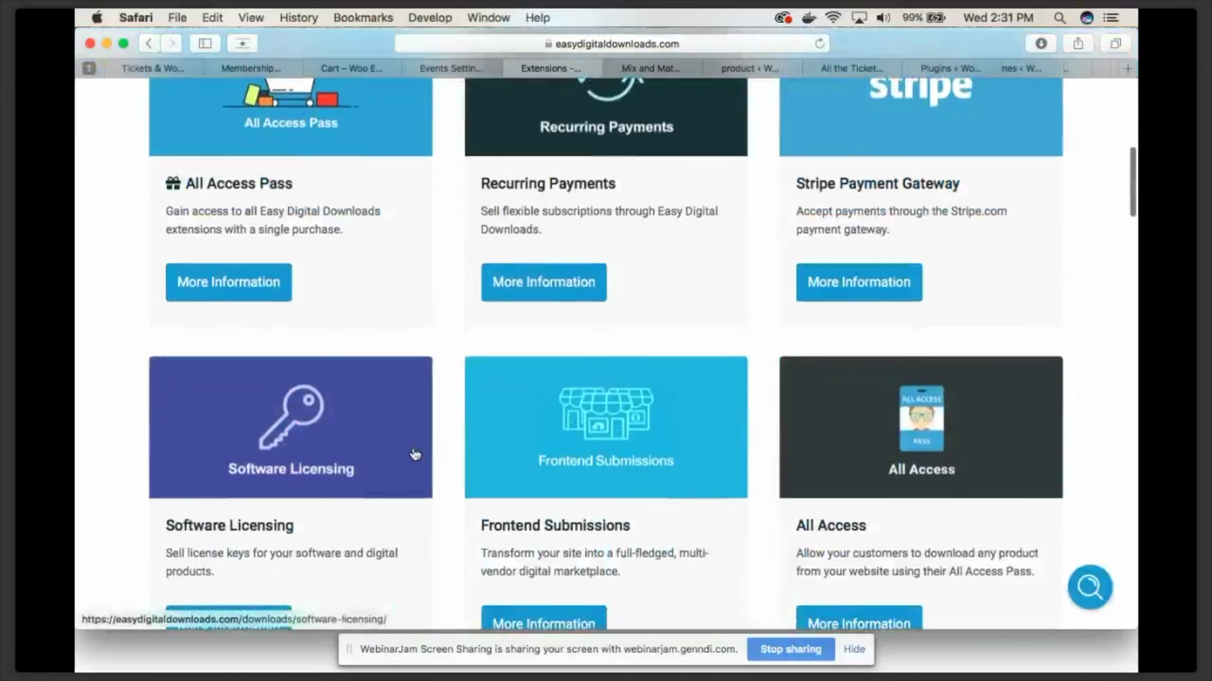
scroll(415, 454, "down", 10)
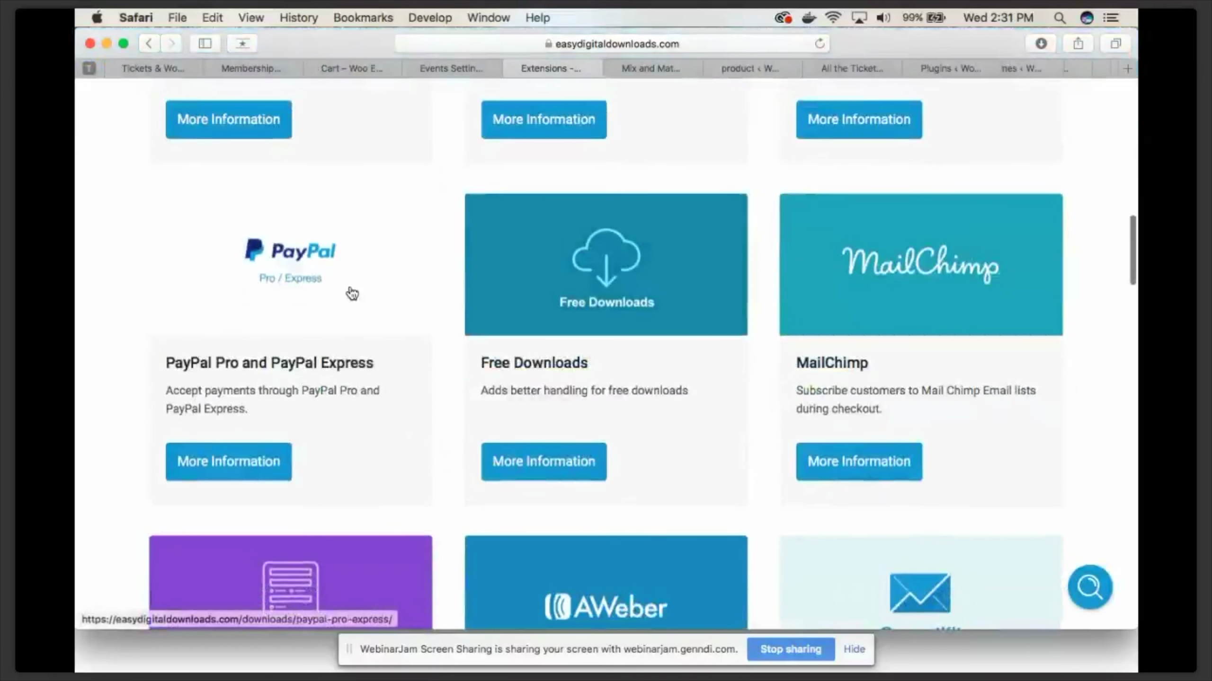
scroll(391, 441, "up", 12)
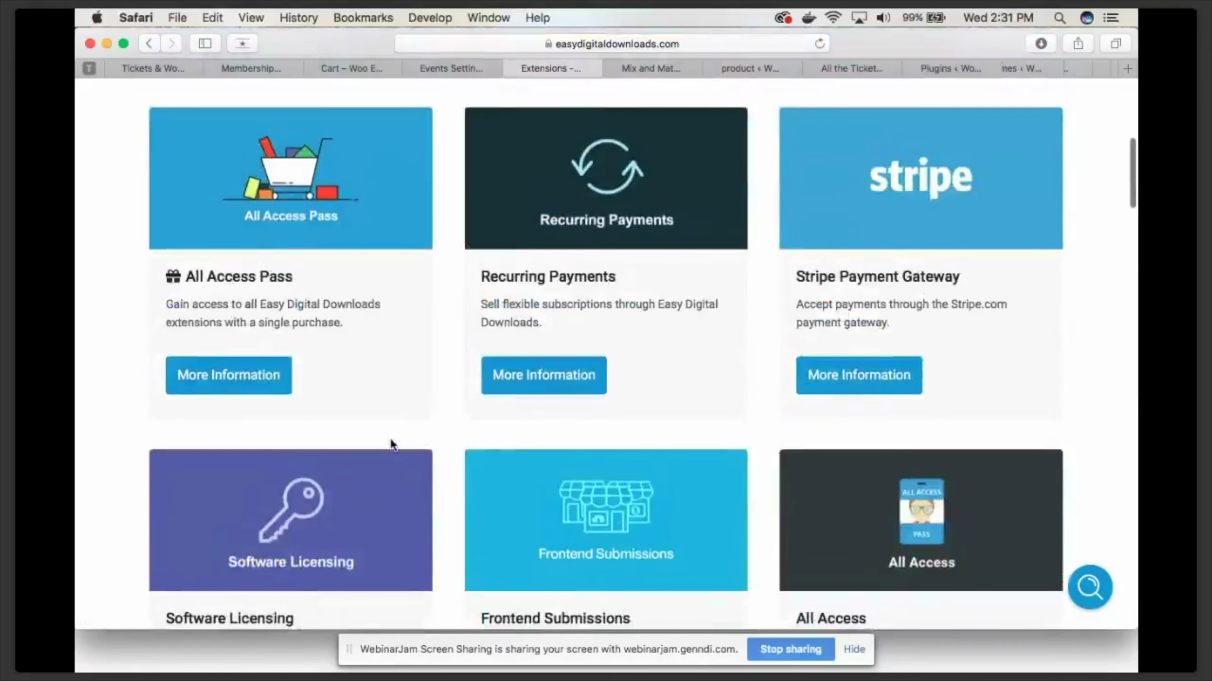
scroll(478, 427, "down", 18)
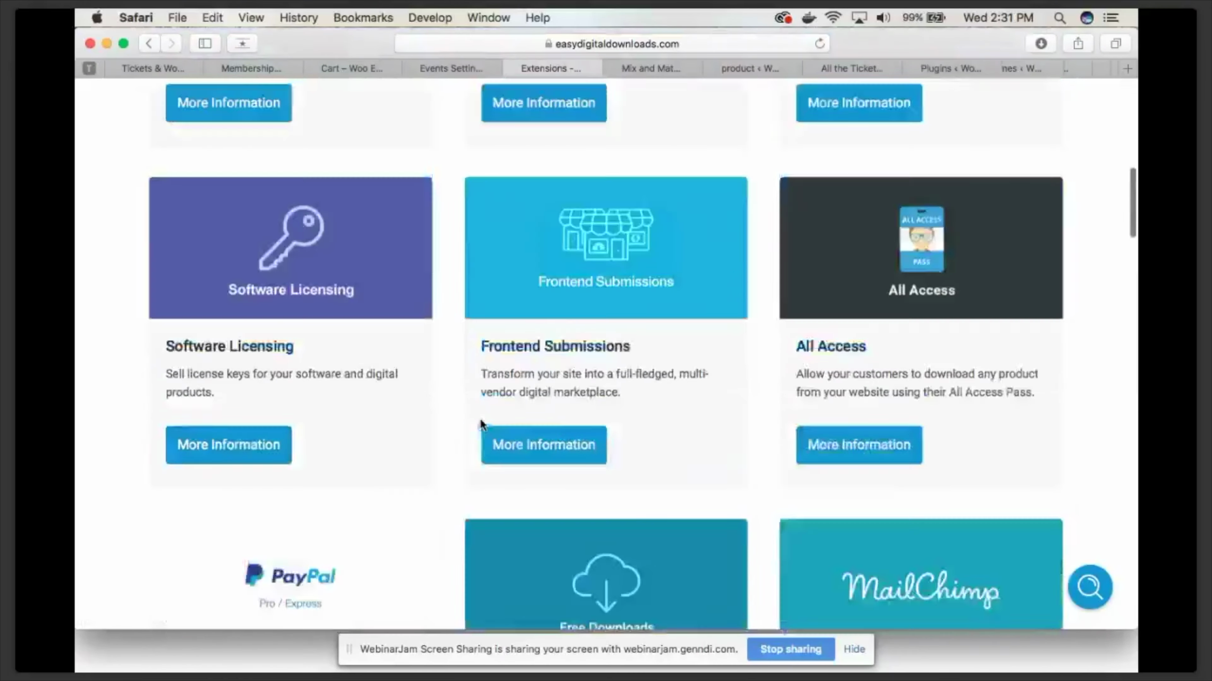
scroll(480, 423, "down", 3)
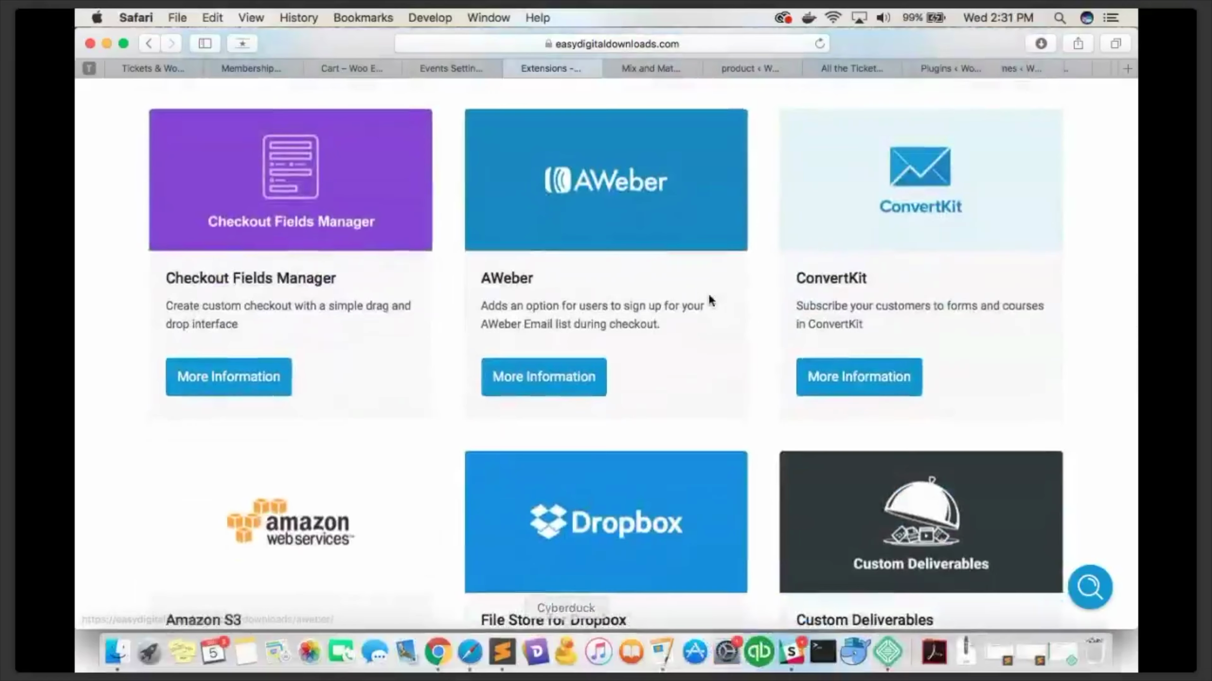
scroll(711, 302, "up", 4)
scroll(710, 302, "up", 4)
scroll(754, 374, "down", 20)
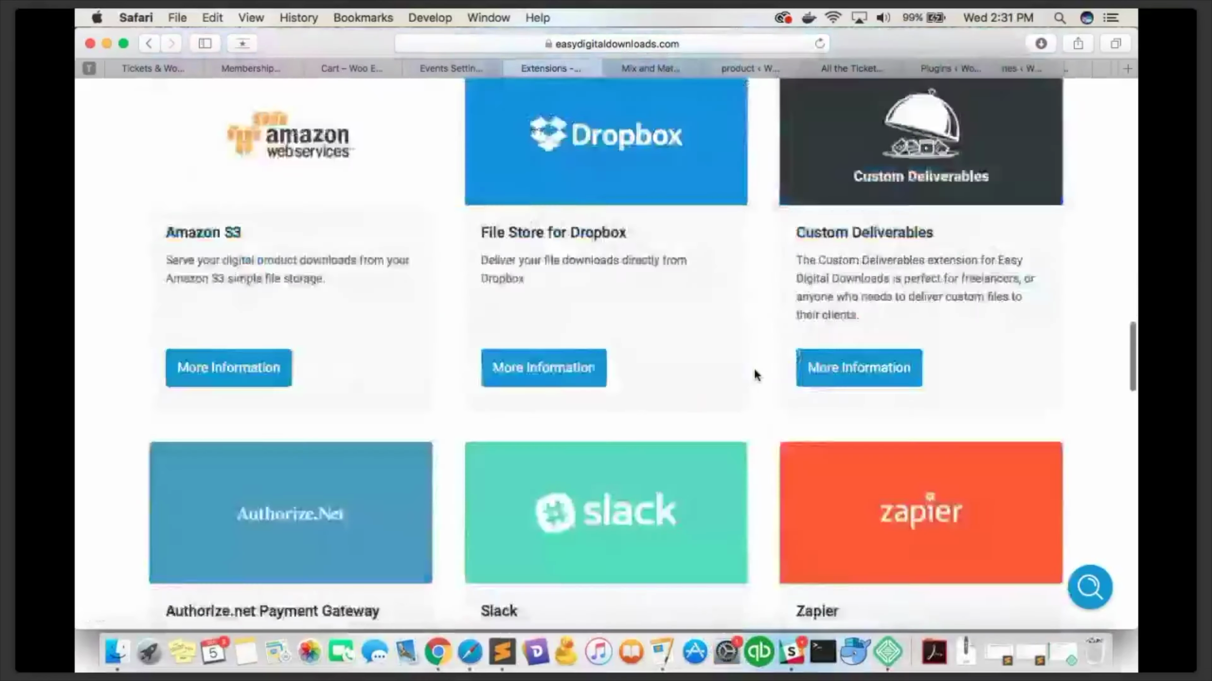
scroll(755, 375, "up", 4)
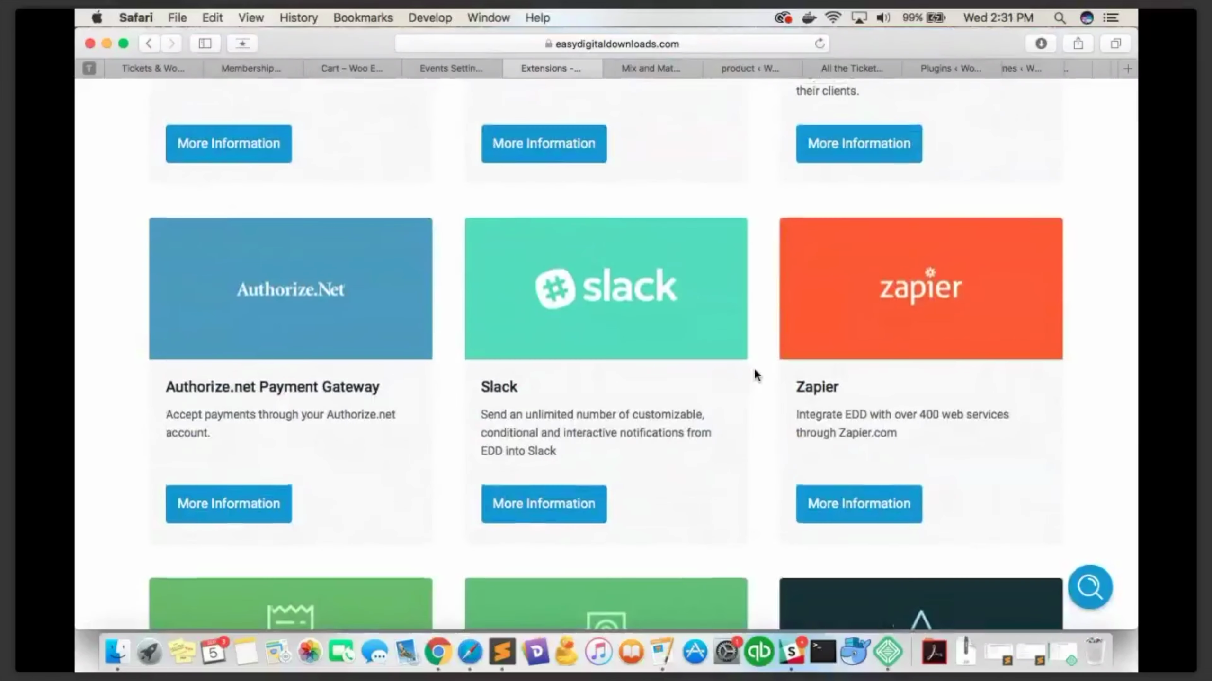
scroll(754, 374, "up", 15)
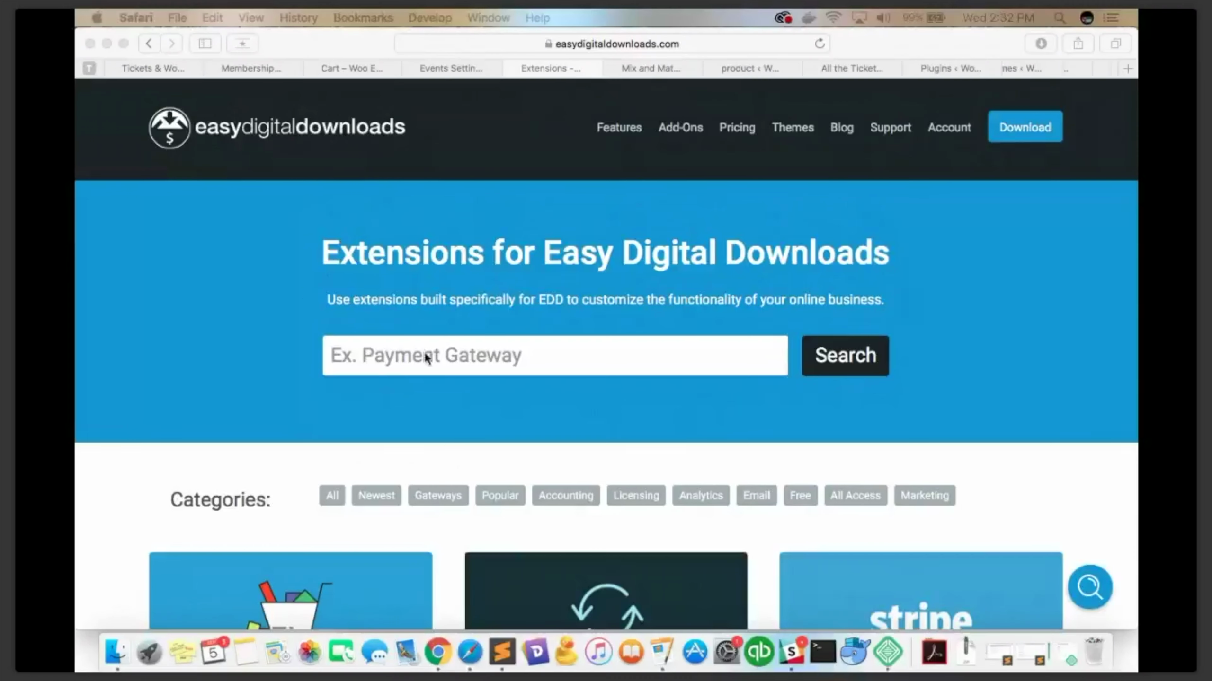
Open the demo store's installed plugins list in place of the Membership Plans page and review its WooCommerce extensions
left_click(458, 68)
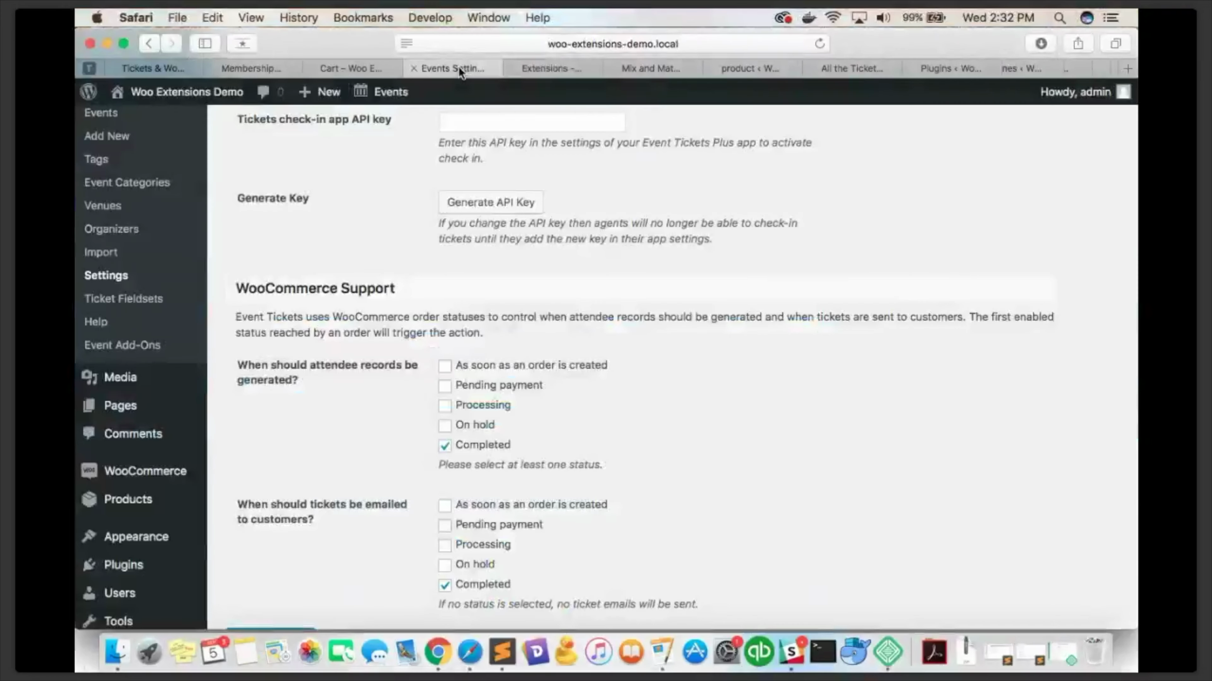
left_click(273, 66)
scroll(112, 394, "down", 2)
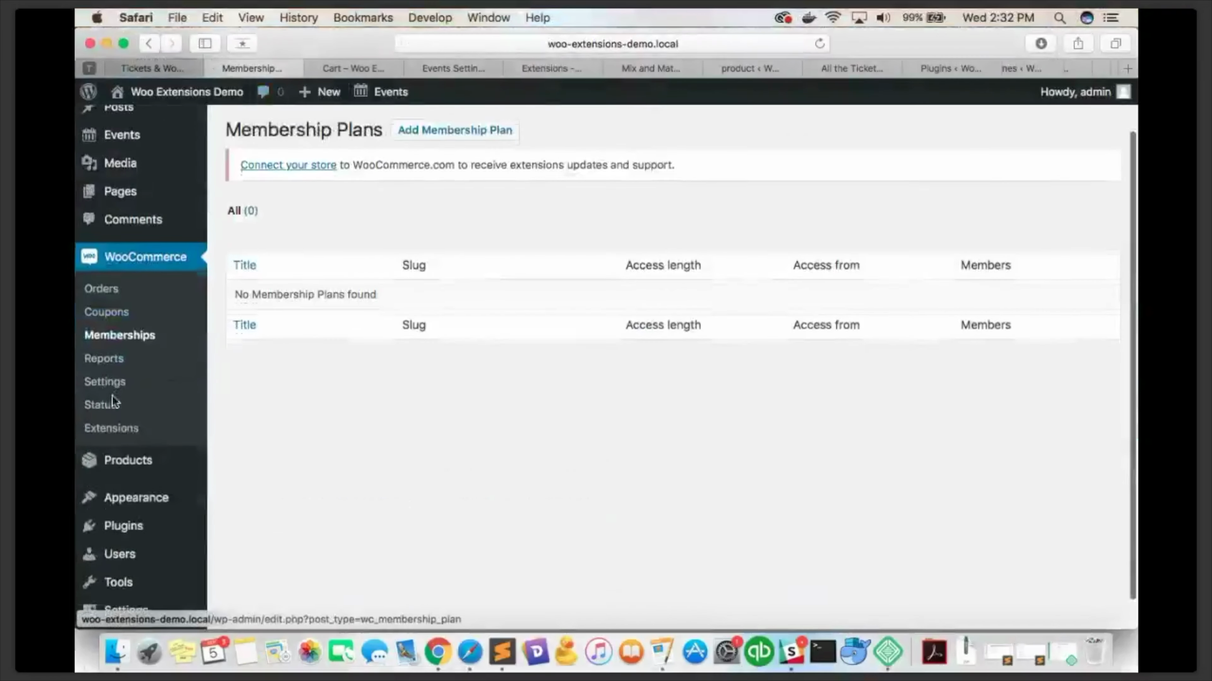
left_click(123, 525)
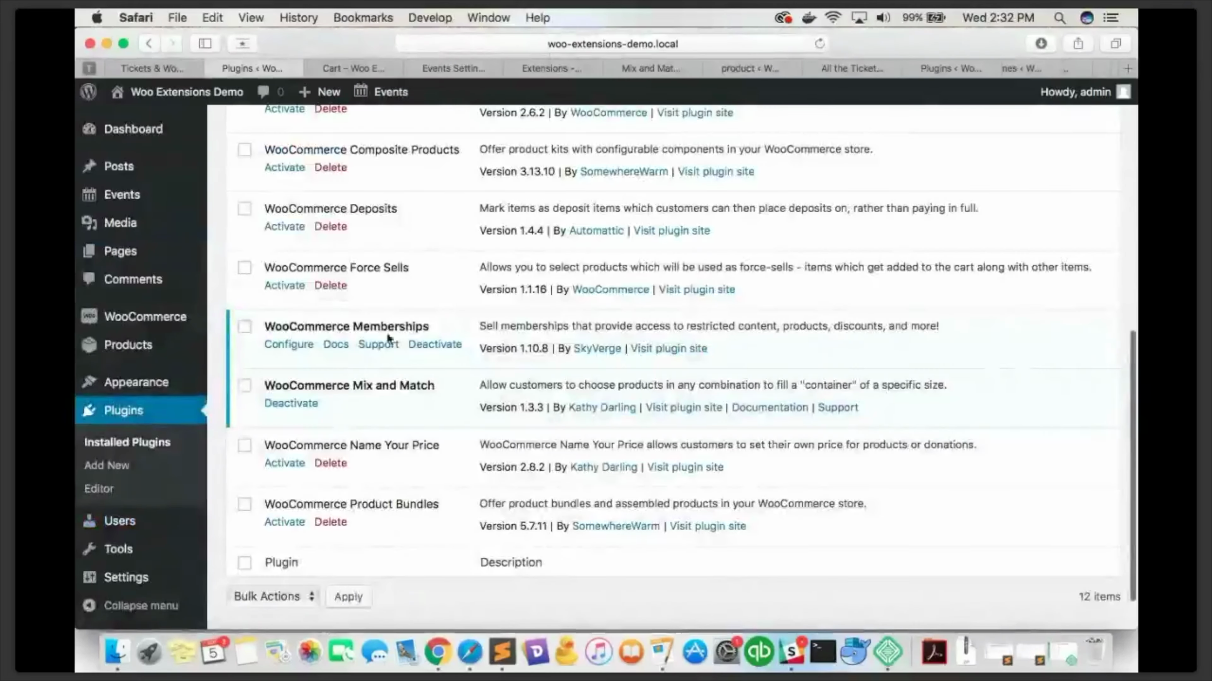
scroll(387, 339, "up", 2)
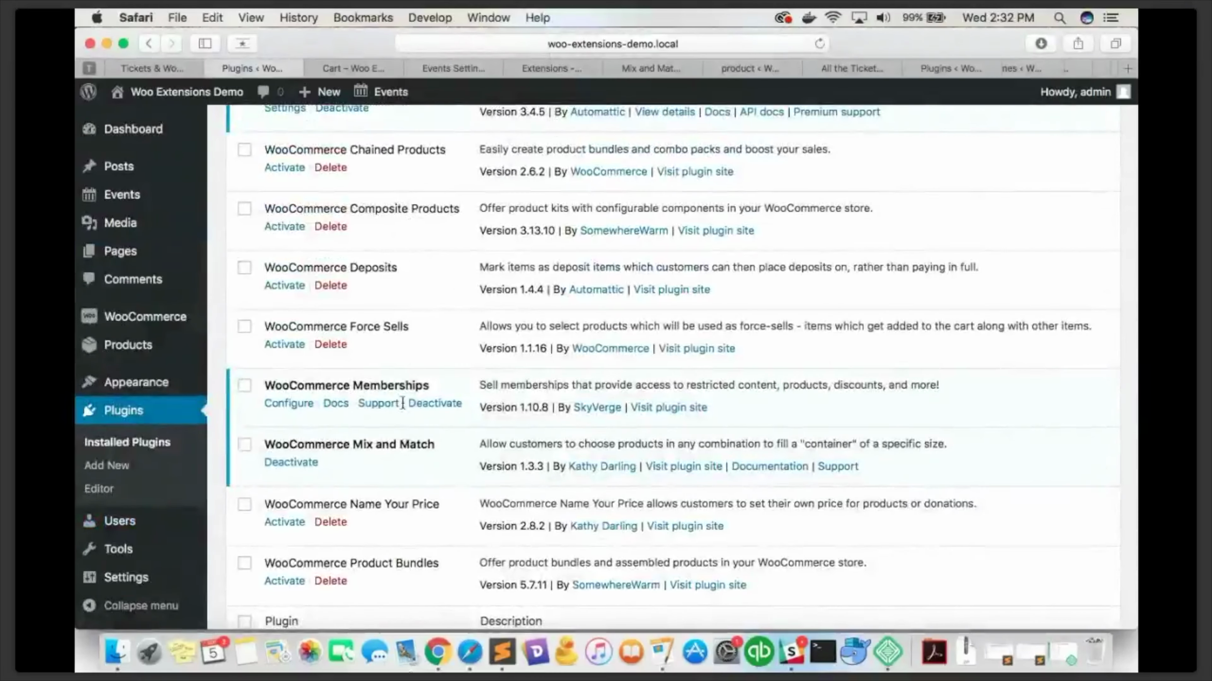
scroll(374, 299, "down", 1)
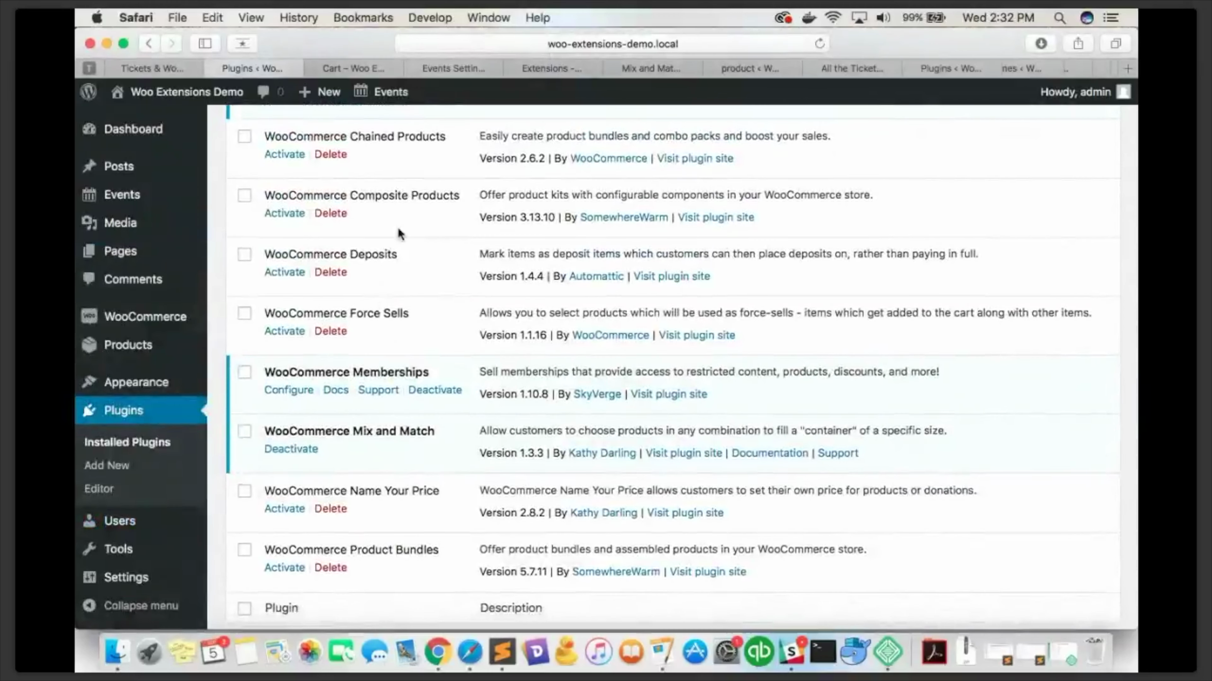
scroll(524, 363, "down", 1)
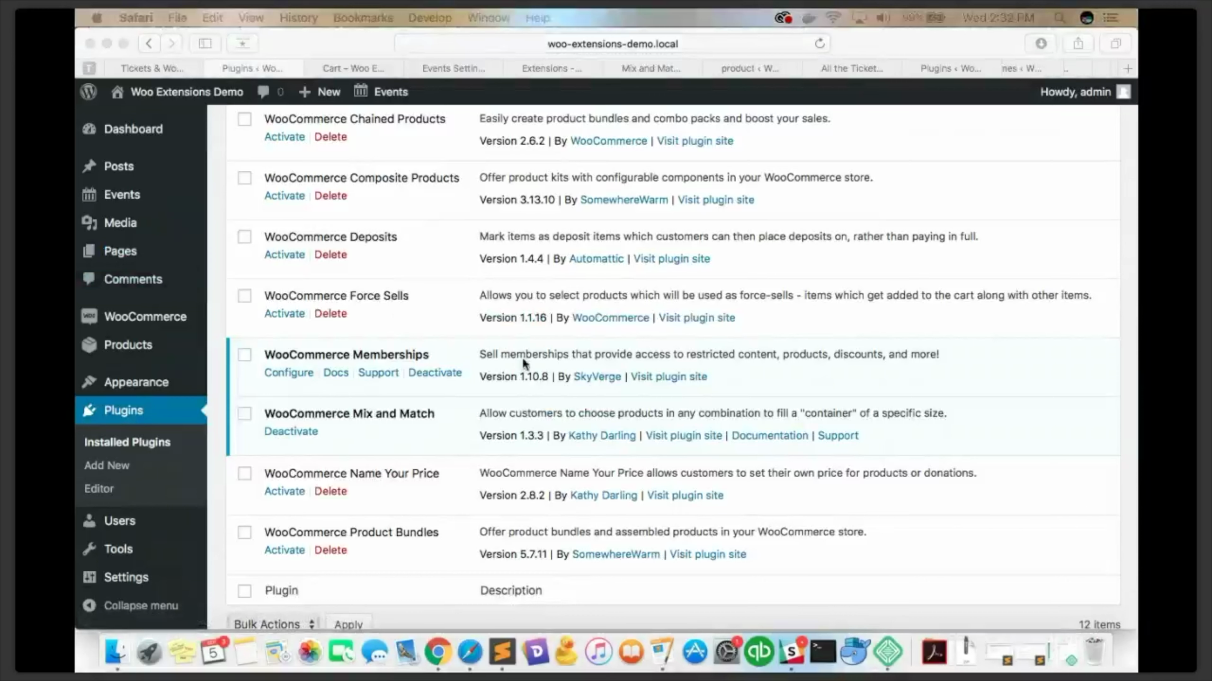
scroll(523, 363, "up", 1)
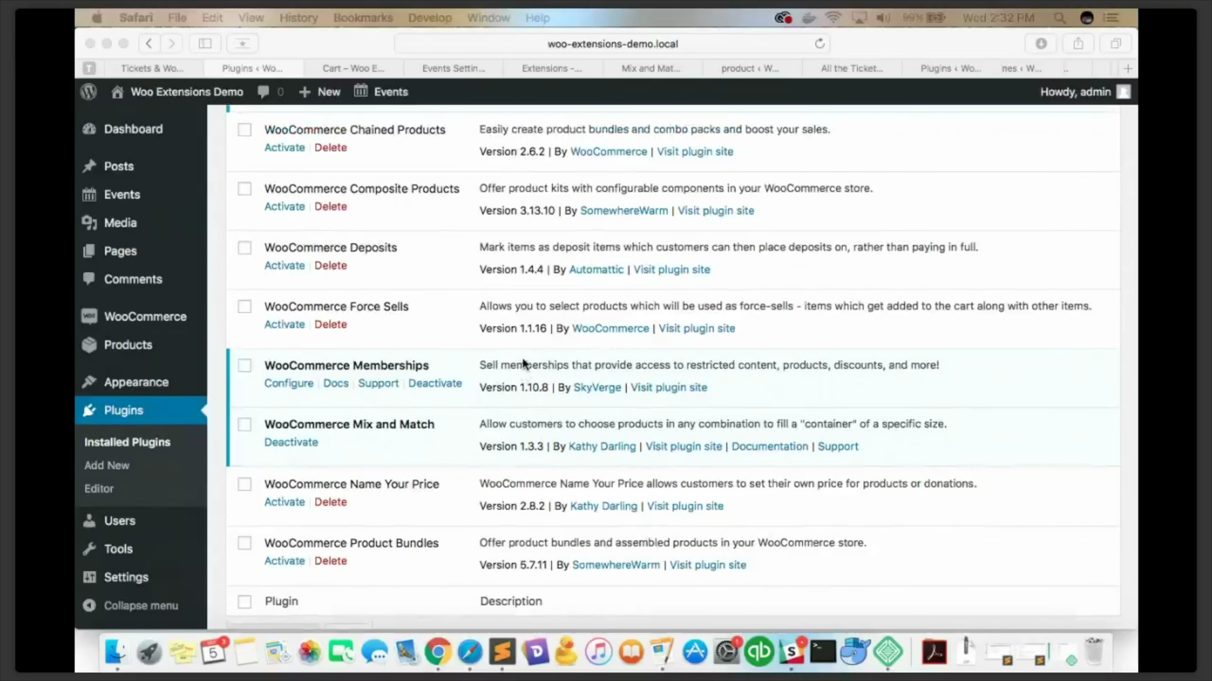
scroll(374, 195, "up", 10)
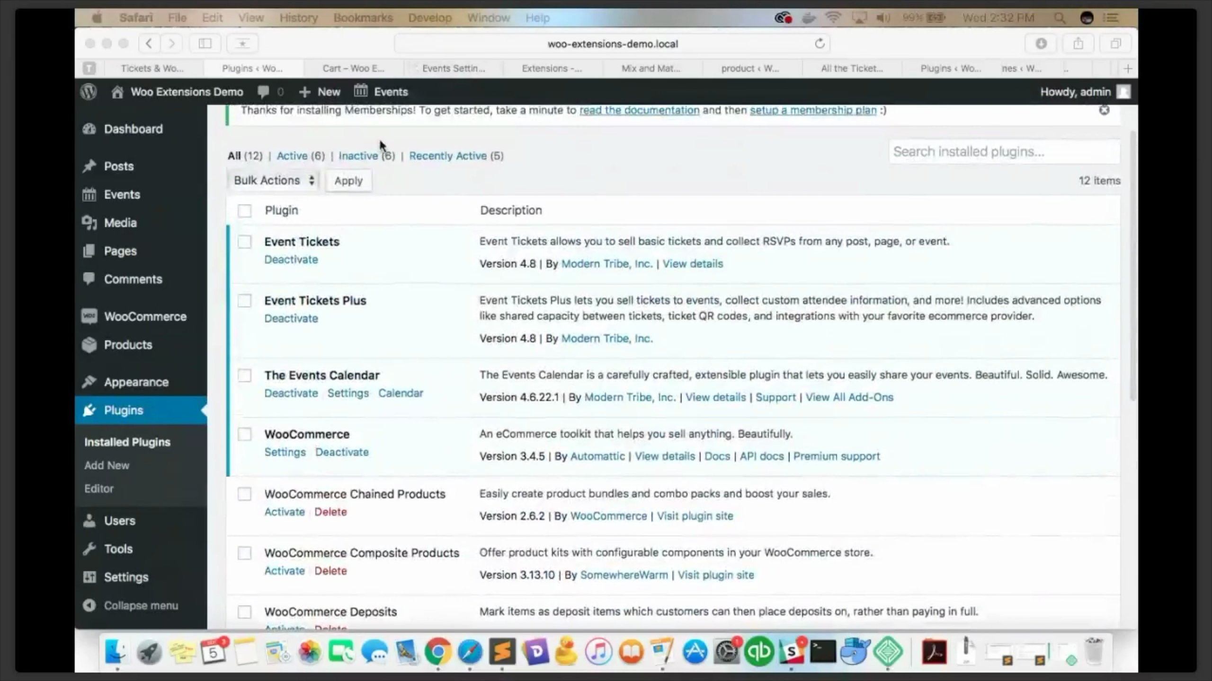
scroll(378, 137, "up", 3)
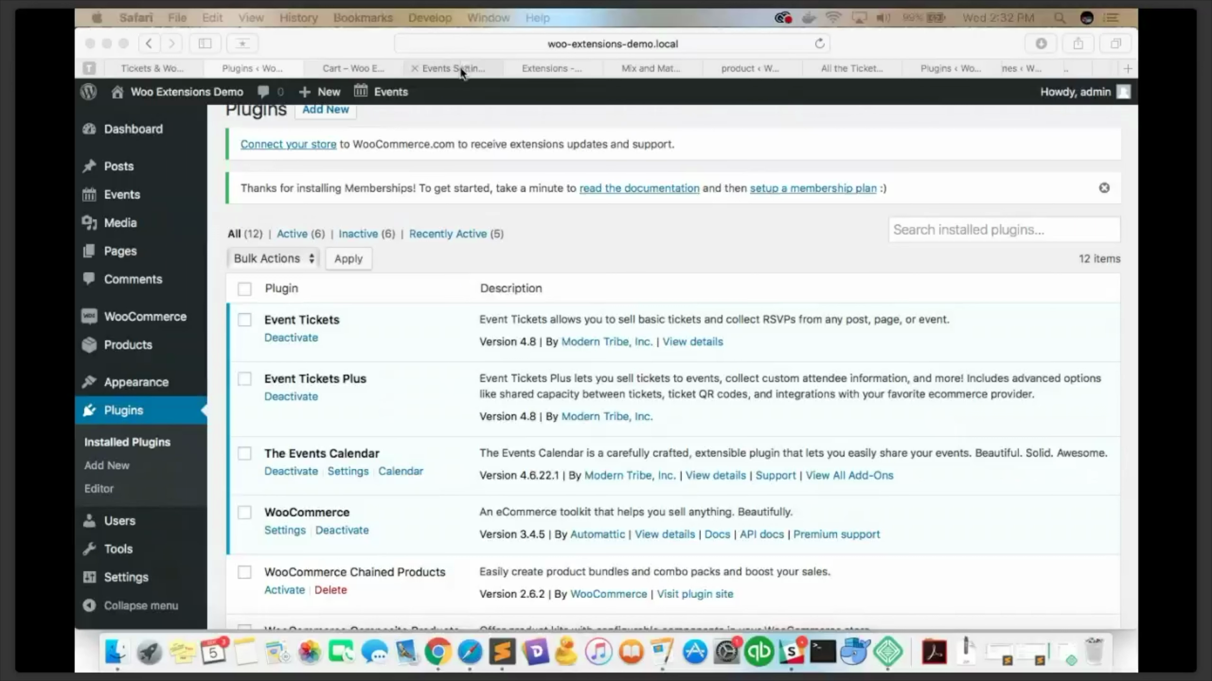
scroll(392, 97, "up", 1)
Start a new event titled "Example Event"
left_click(392, 97)
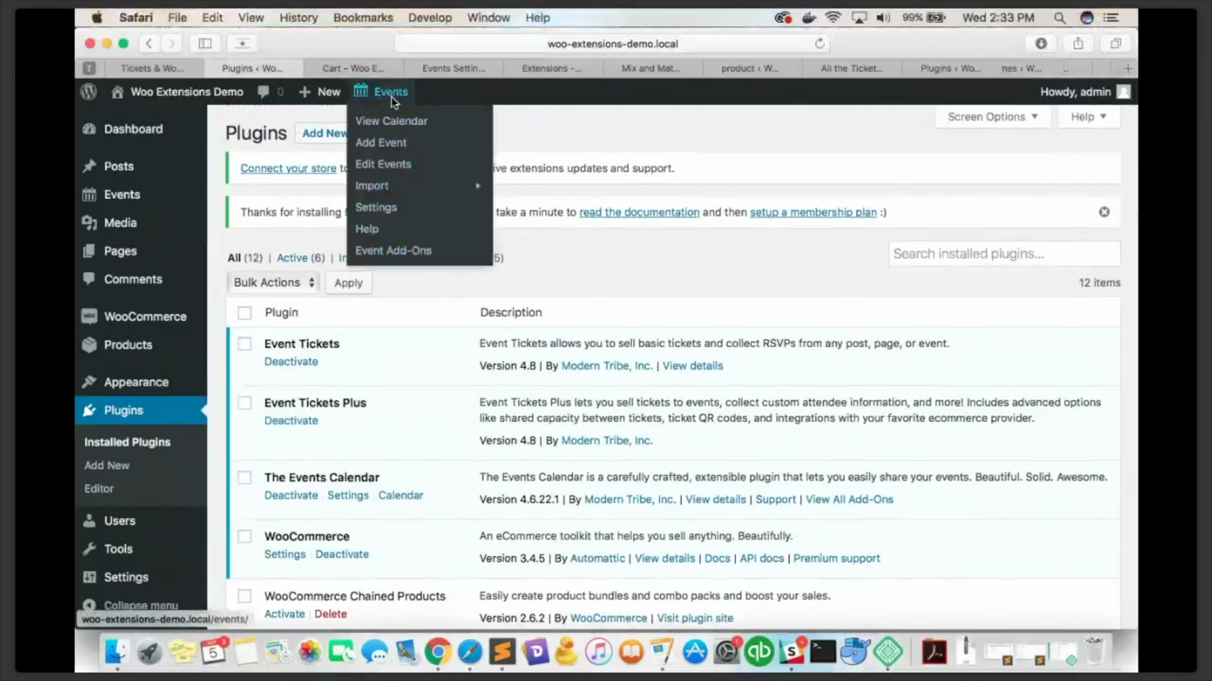
left_click(391, 143)
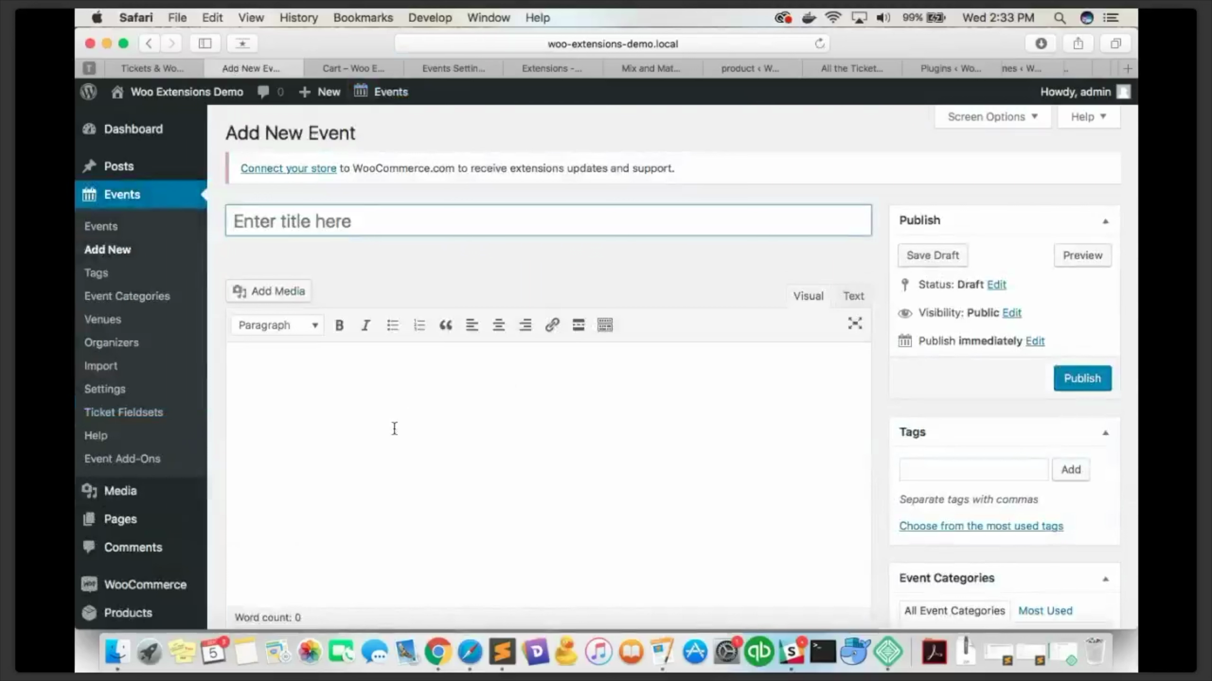
type("Exa")
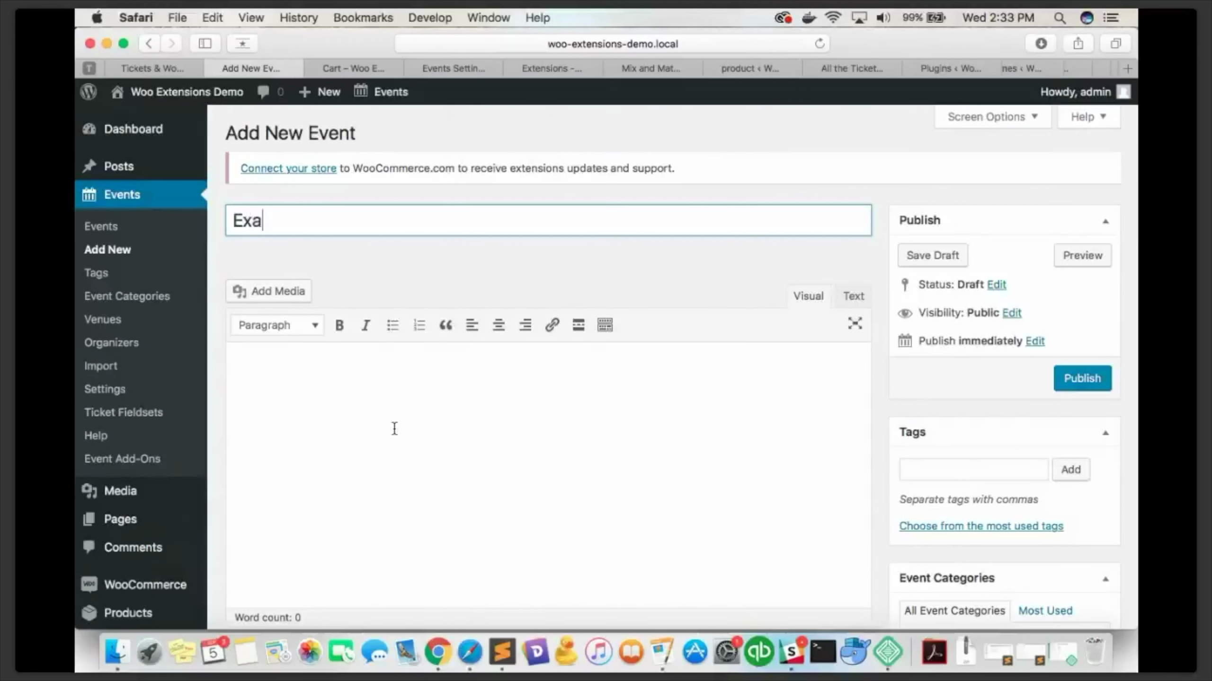
type("mple Event")
Enter the shortcode [products ids="40"] as the event description and preview the draft event
key("Tab")
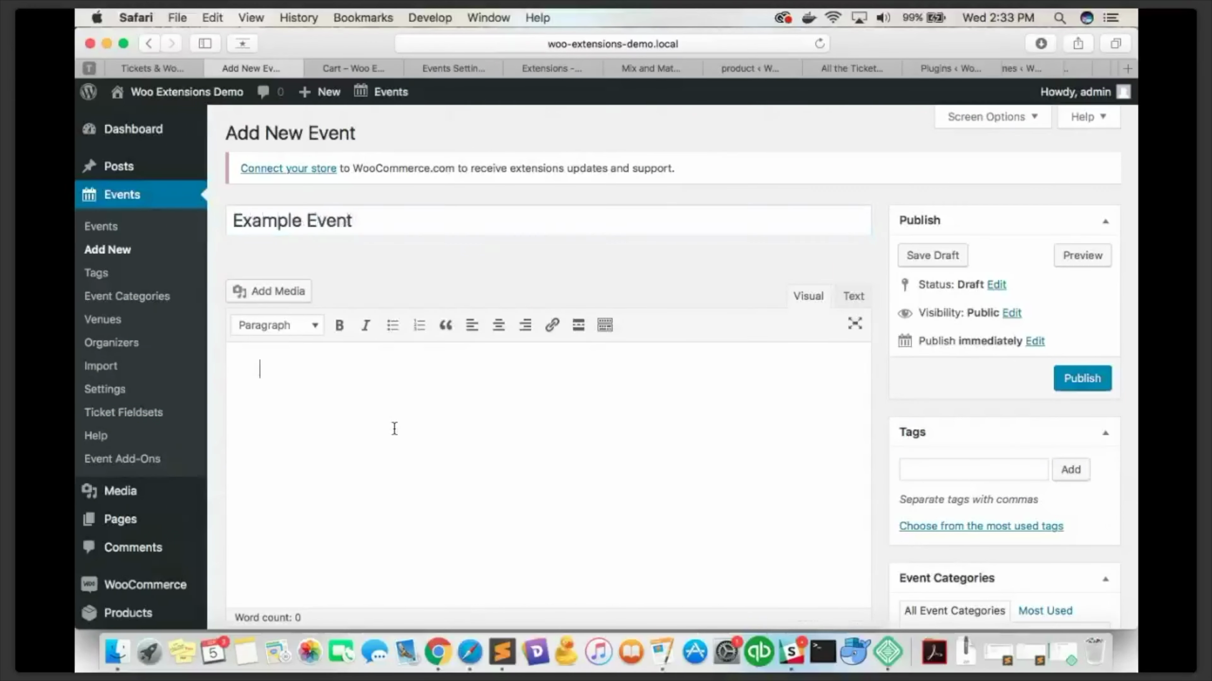
type("[products")
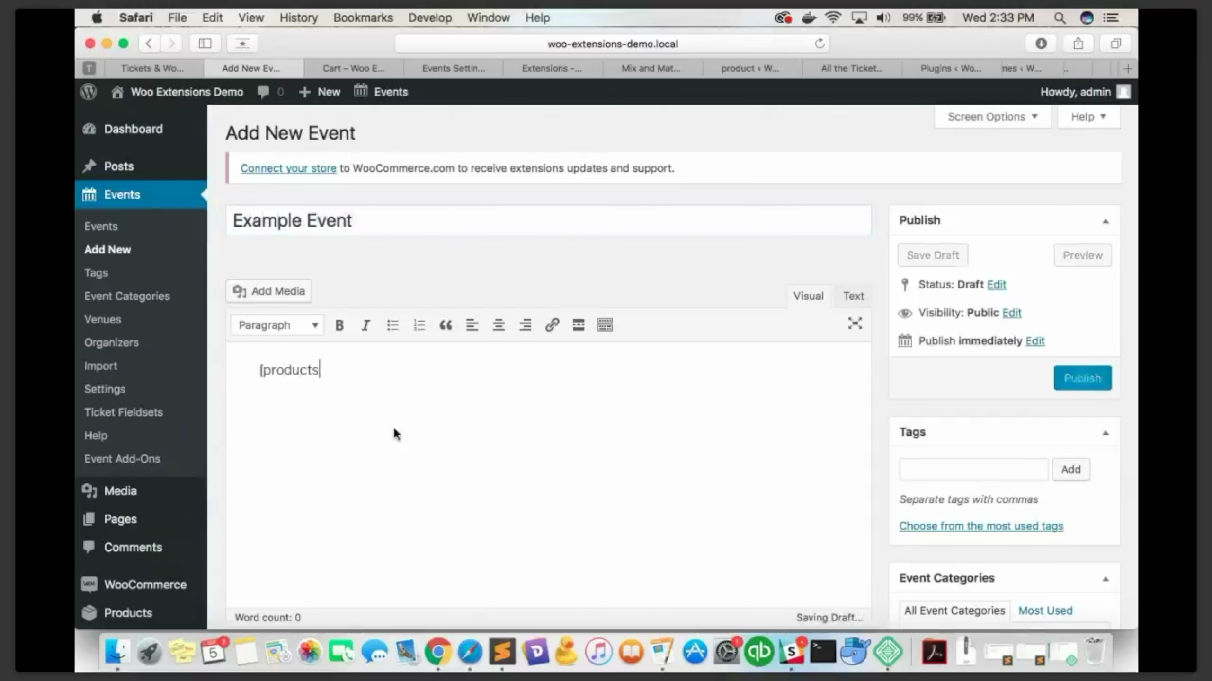
type(" ids=\"40\"]")
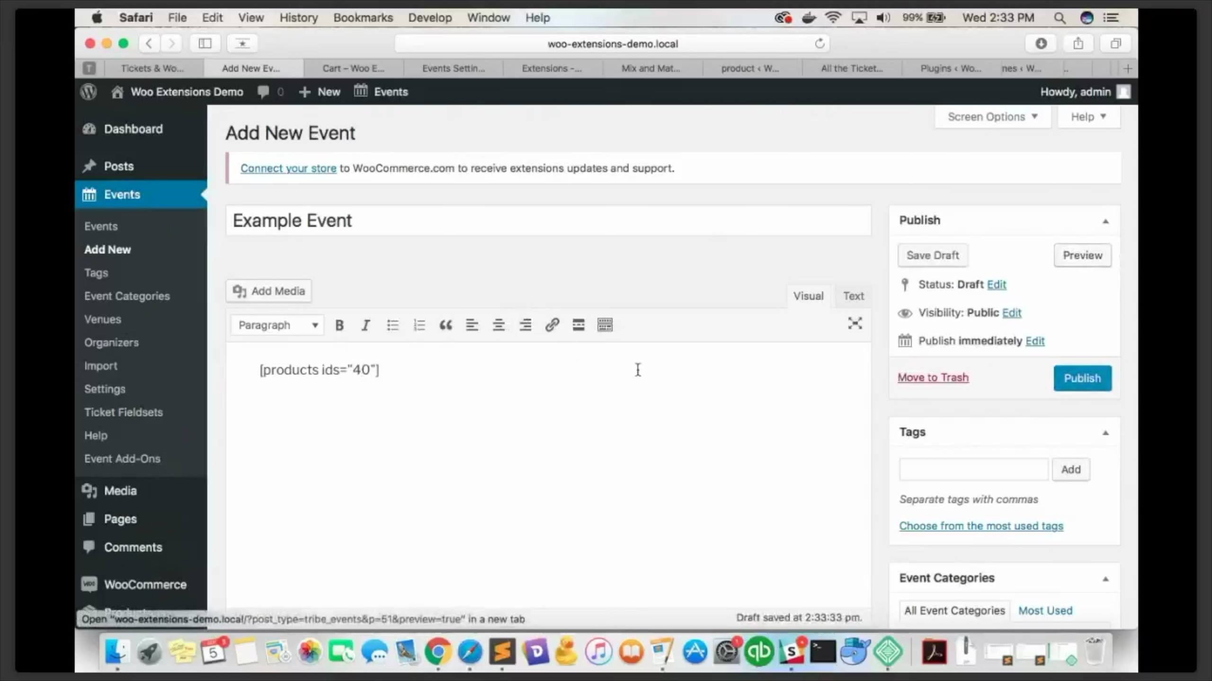
scroll(638, 370, "down", 1)
scroll(487, 367, "down", 2)
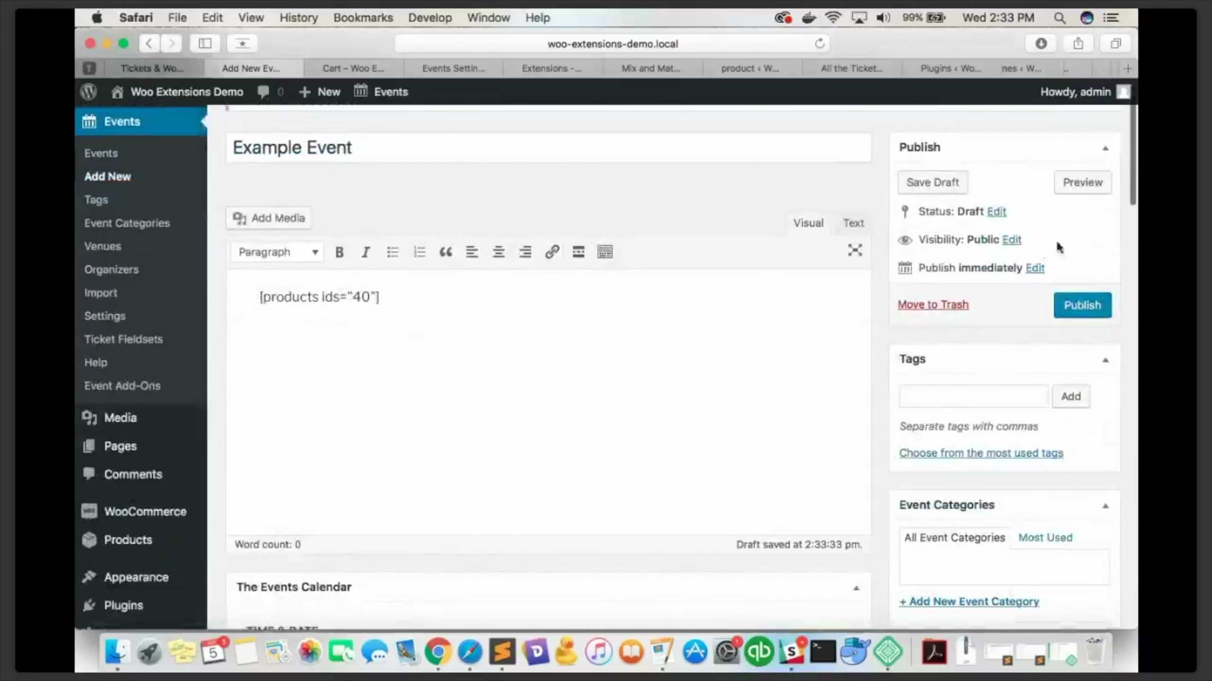
left_click(1074, 186)
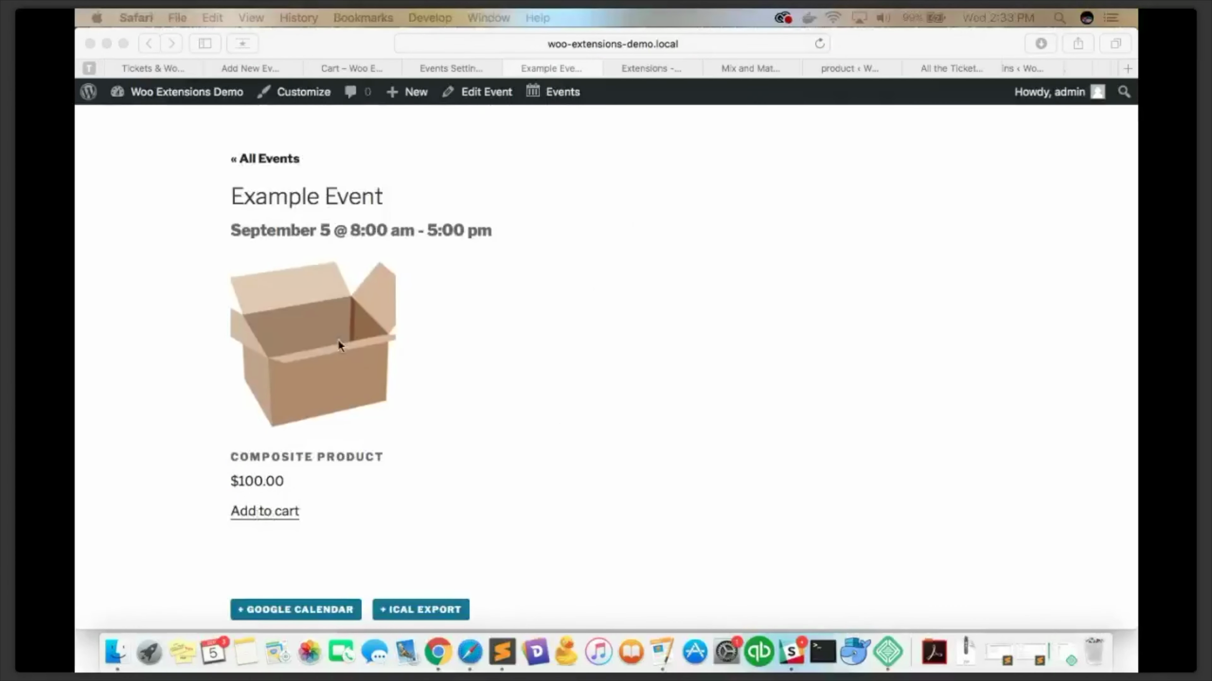
Examine the event preview, from the embedded product with its price and cart link down to the event details
scroll(338, 339, "down", 1)
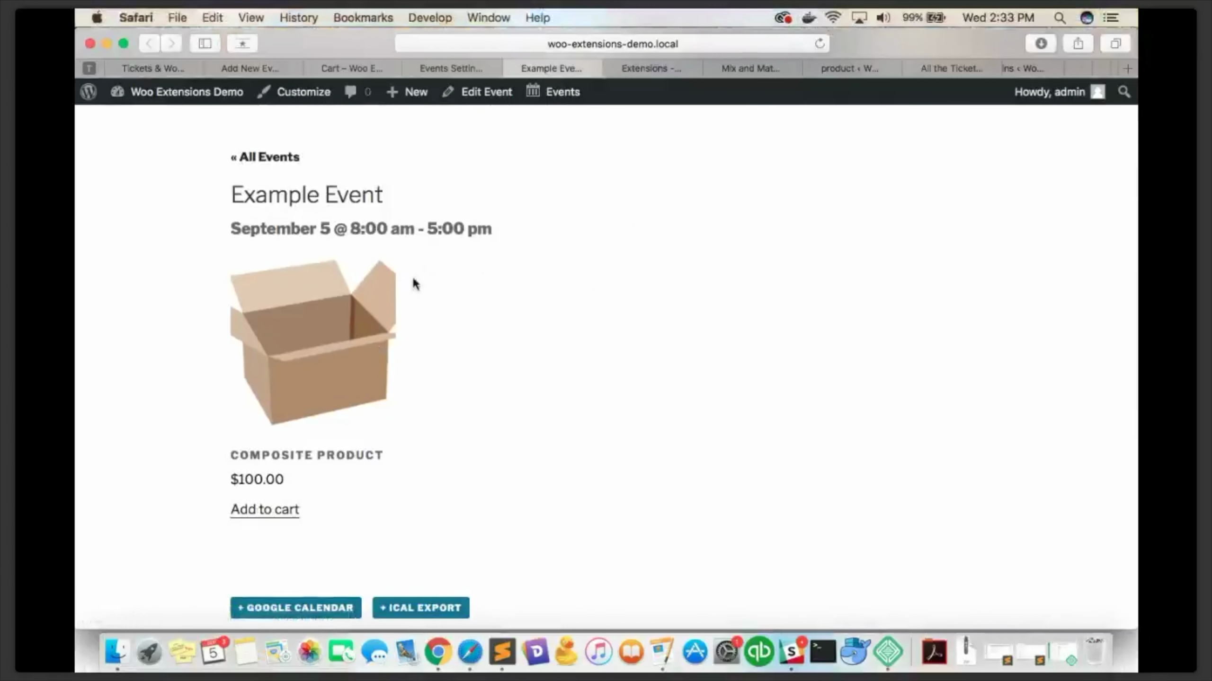
scroll(485, 282, "down", 1)
scroll(462, 363, "down", 4)
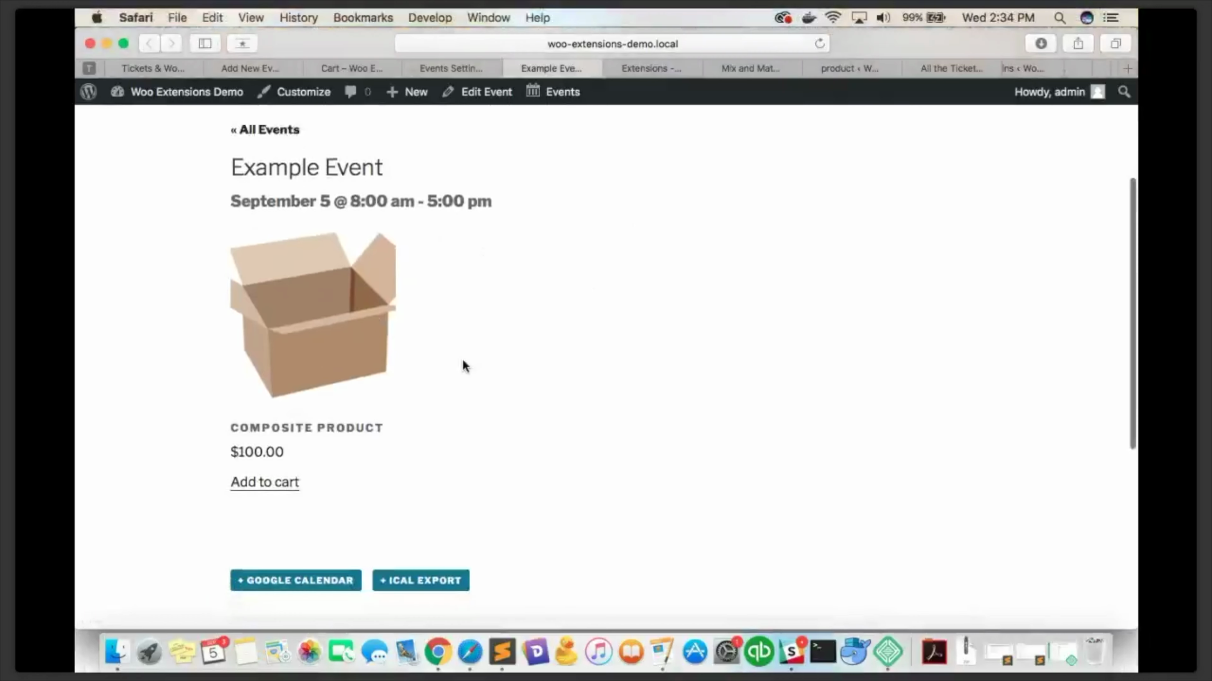
scroll(308, 280, "up", 4)
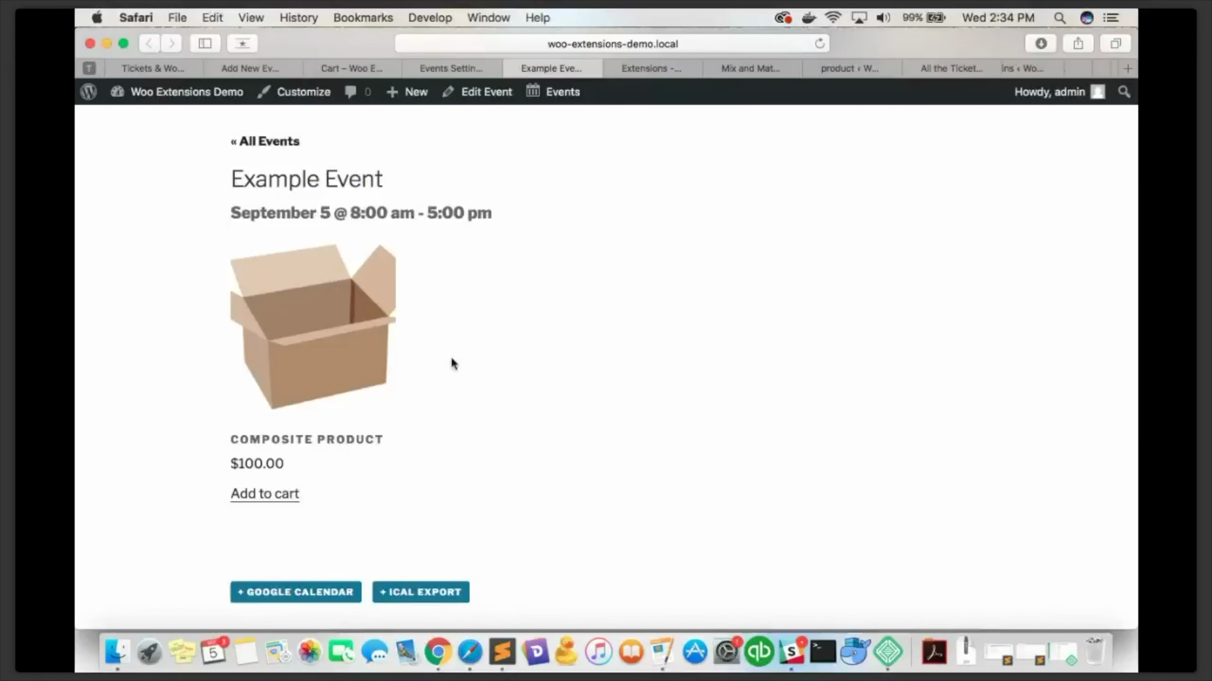
scroll(453, 364, "down", 3)
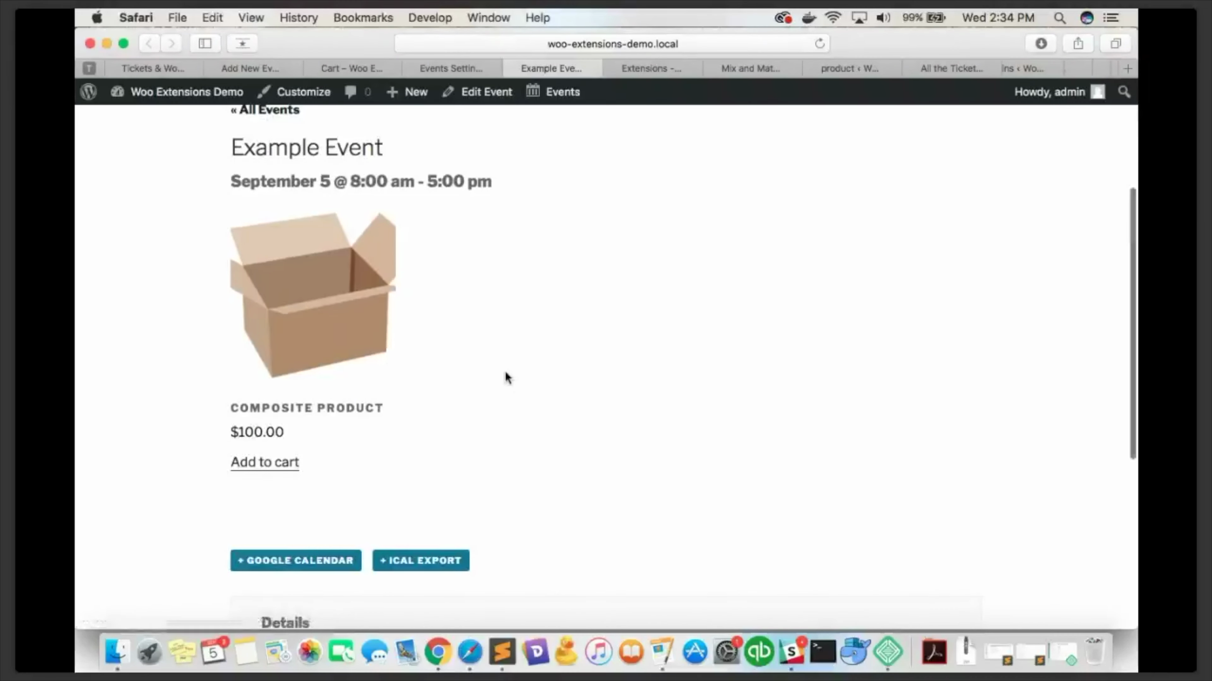
scroll(504, 370, "up", 2)
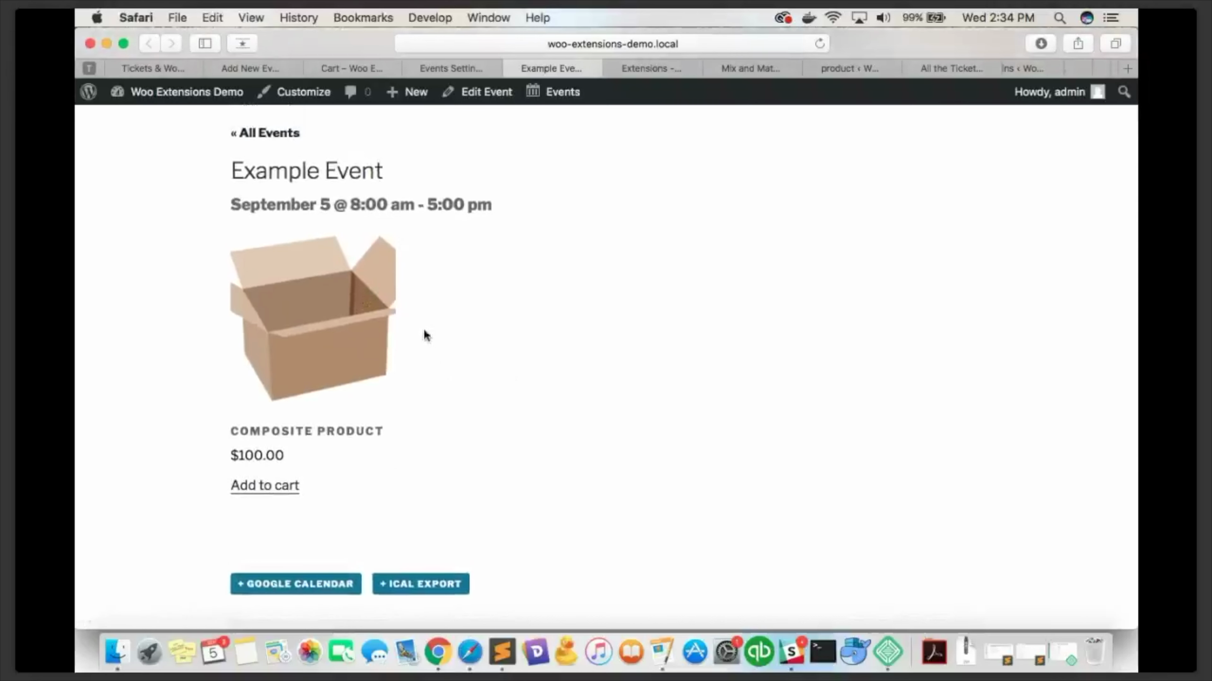
scroll(451, 354, "up", 1)
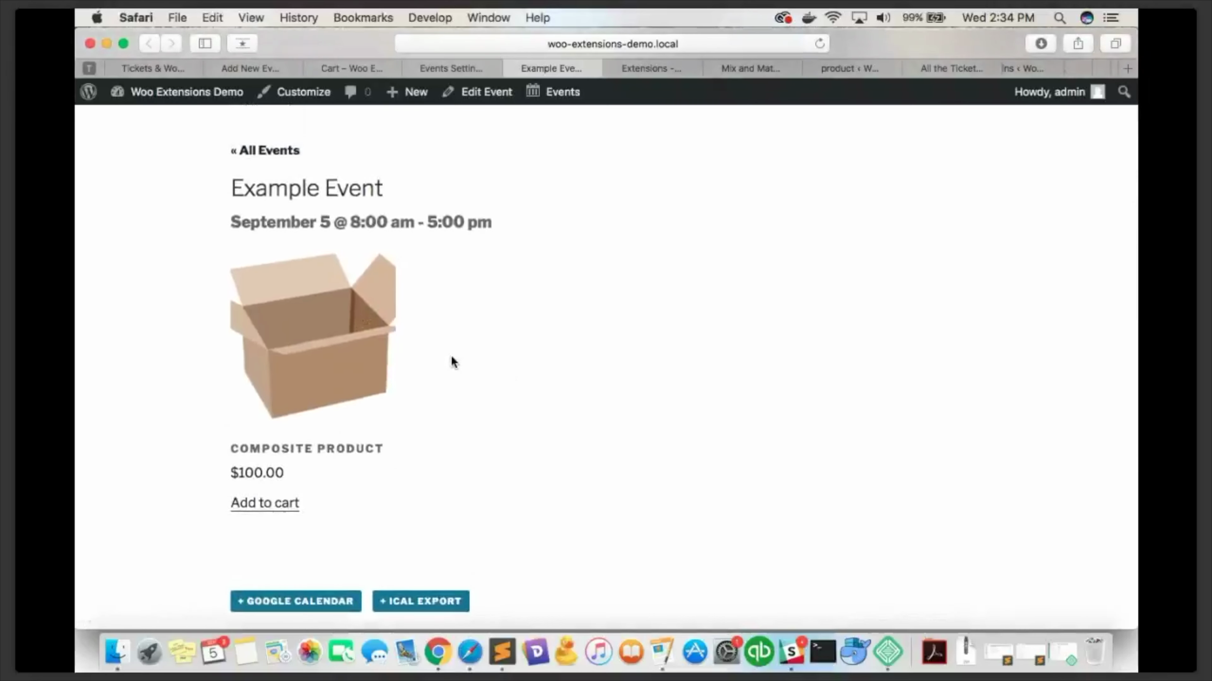
scroll(430, 376, "down", 1)
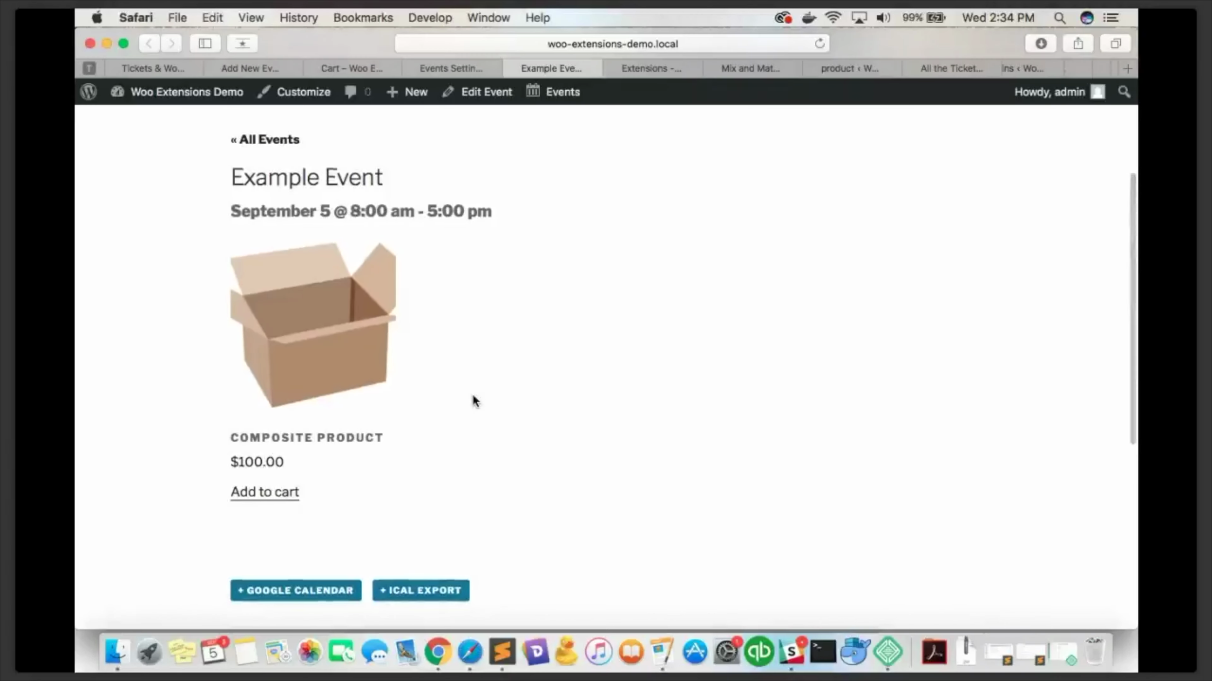
scroll(396, 406, "up", 2)
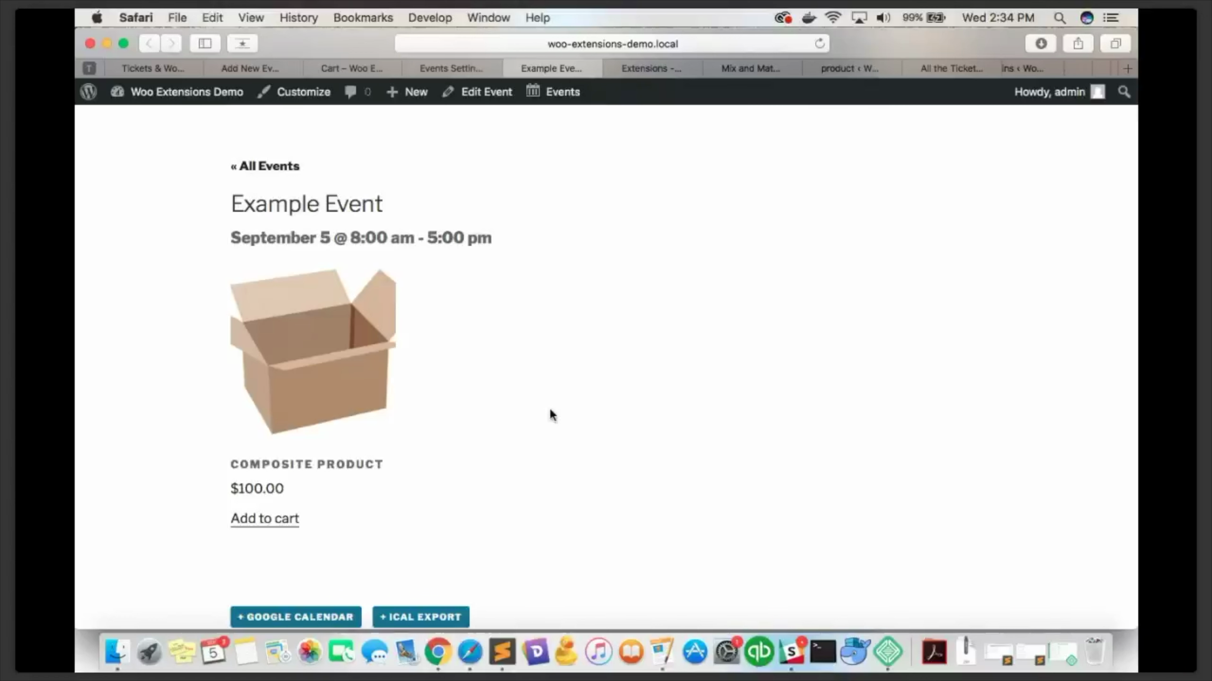
scroll(551, 414, "down", 8)
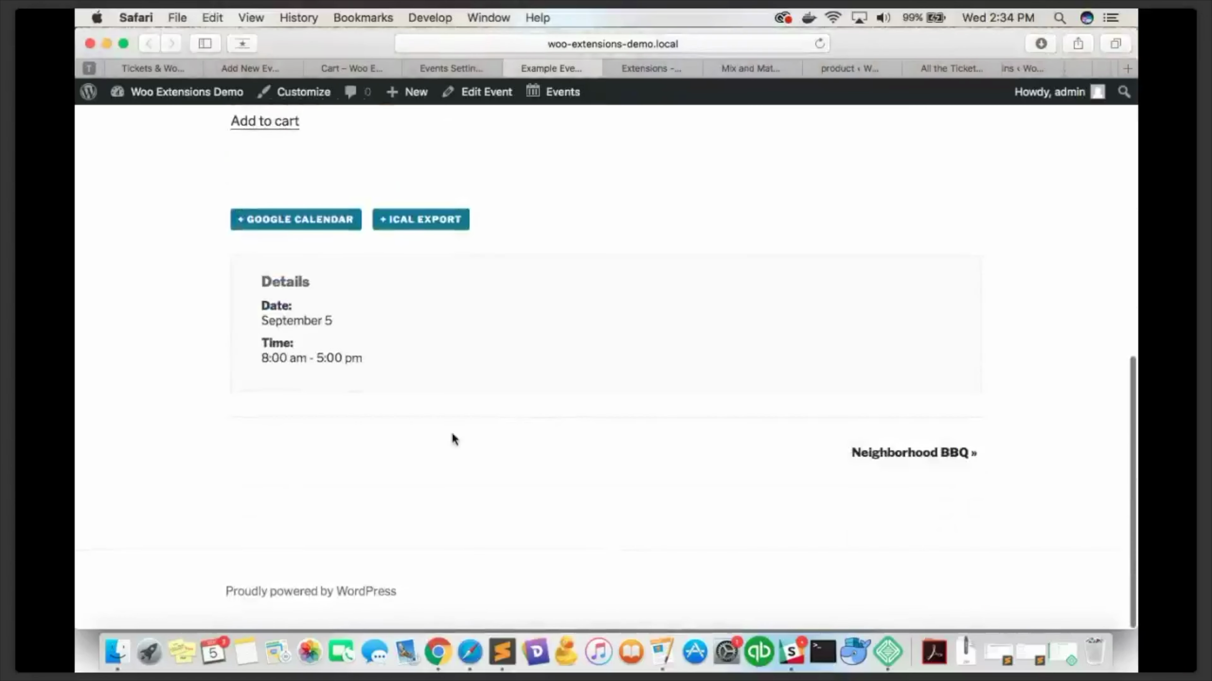
scroll(451, 431, "up", 8)
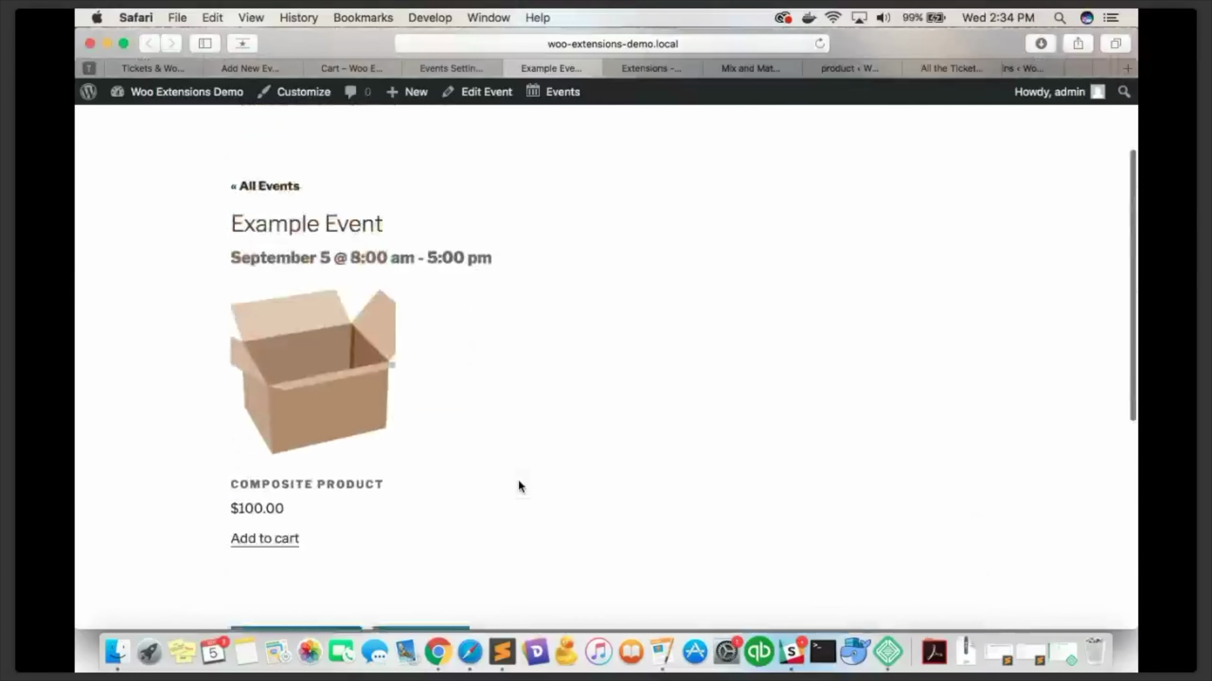